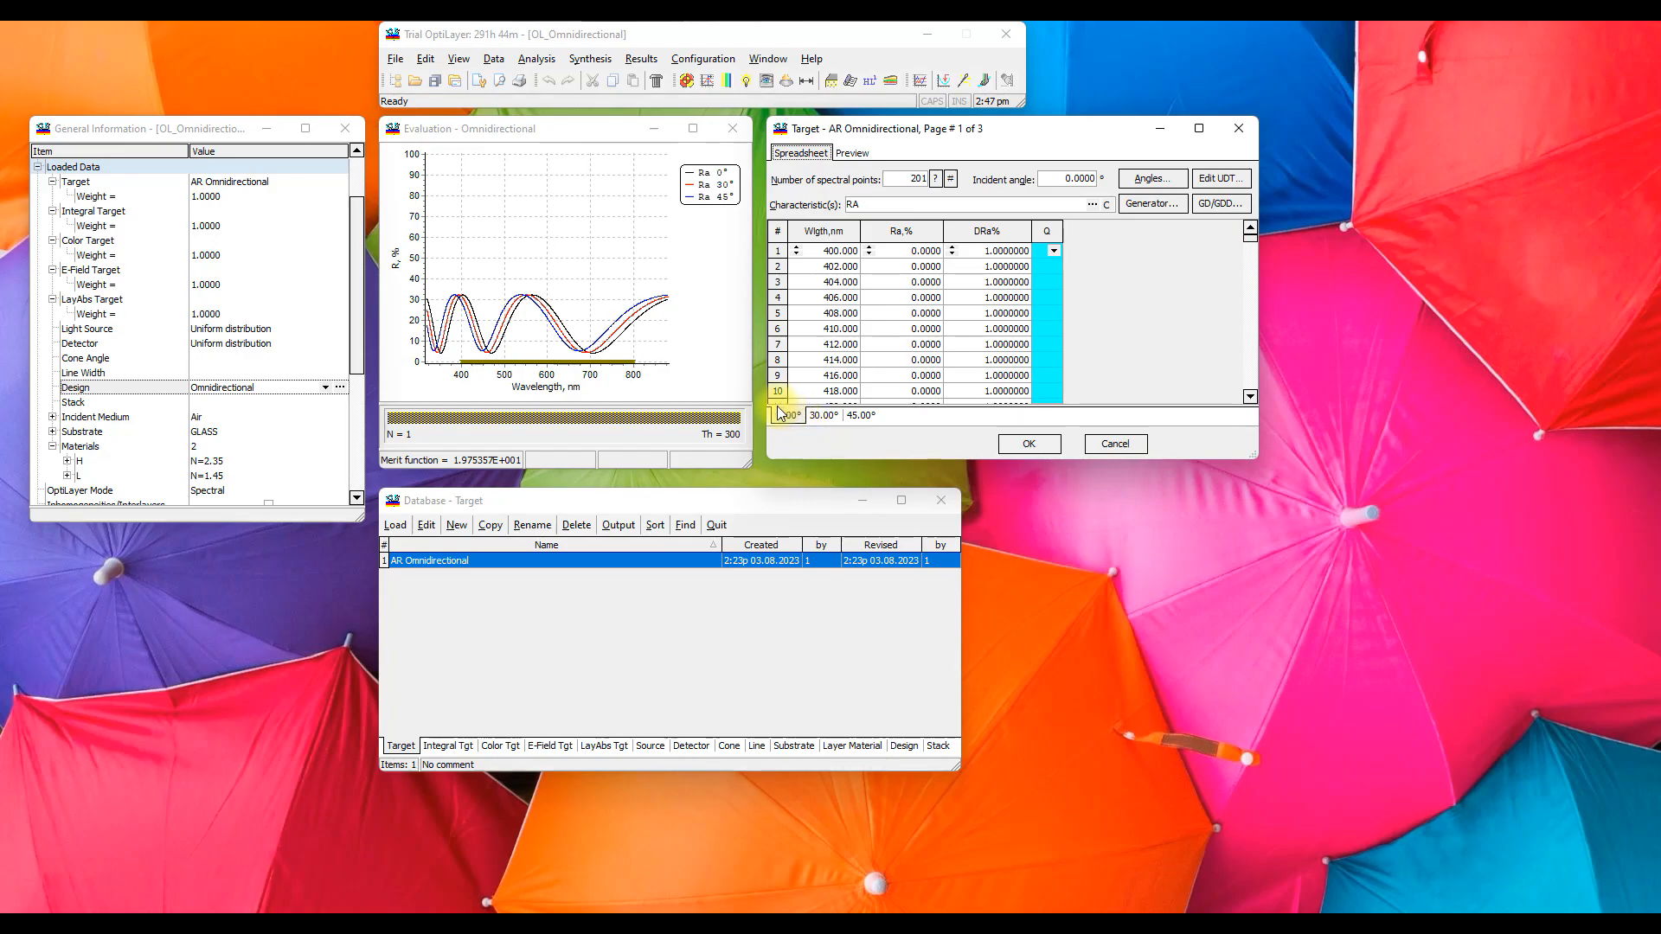
Step: Examine the 30° and 45° pages of the AR Omnidirectional target, checking the wavelength range and the Ra values
click(820, 415)
click(858, 416)
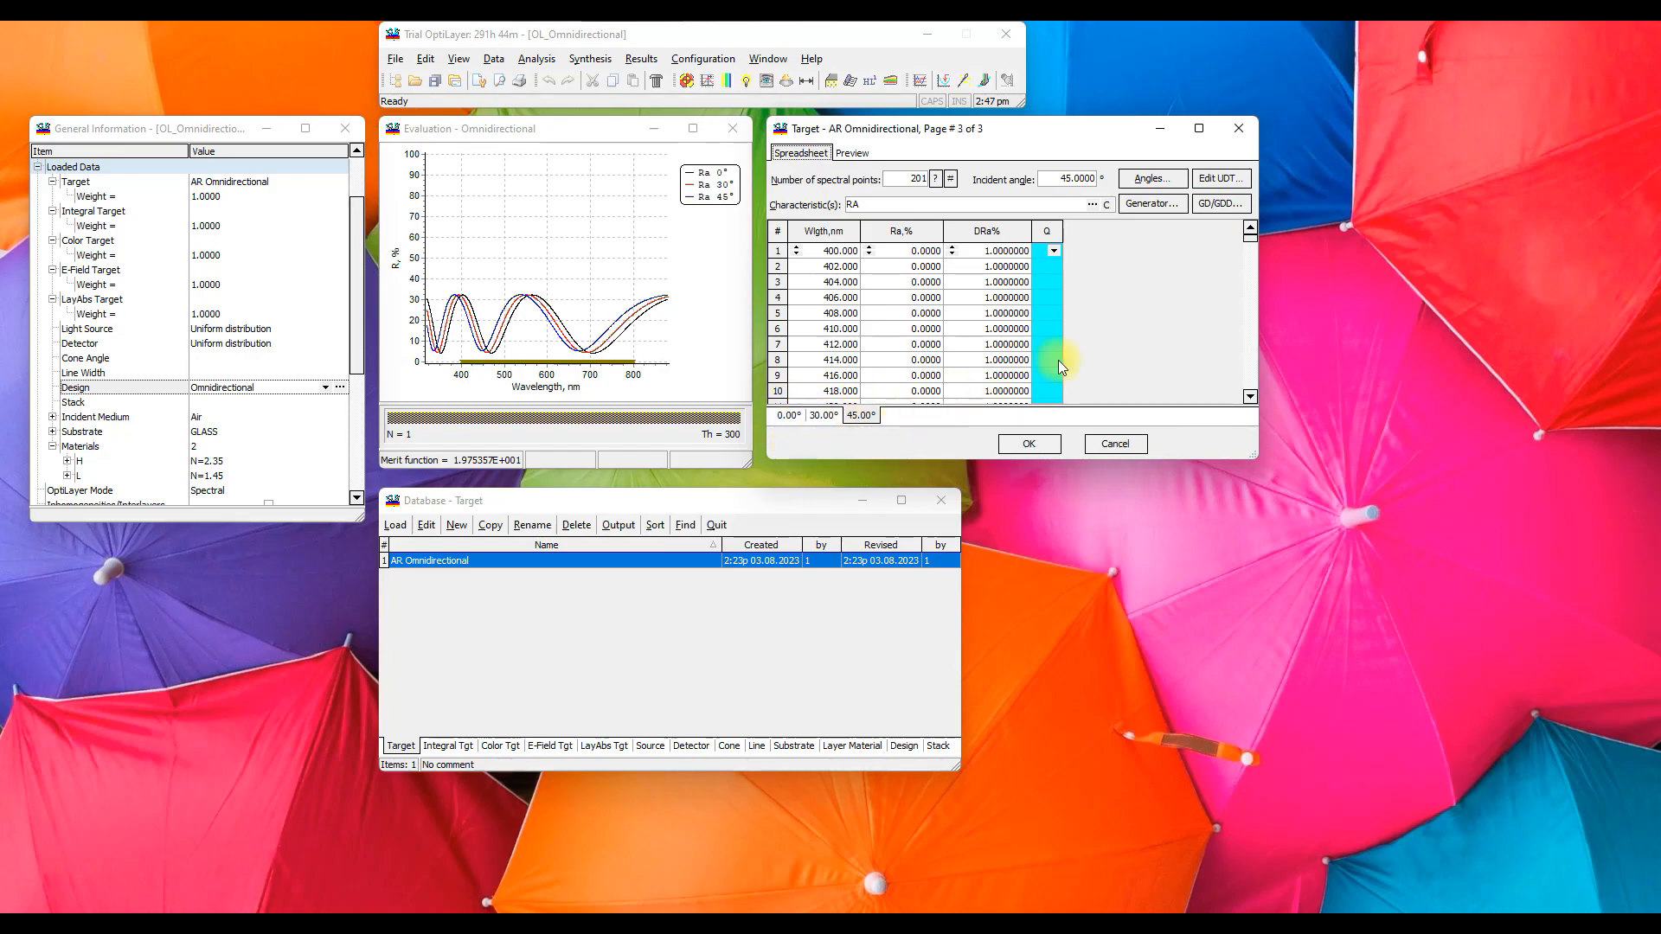
click(829, 232)
click(833, 250)
drag(1249, 237, 1260, 387)
click(838, 391)
click(915, 231)
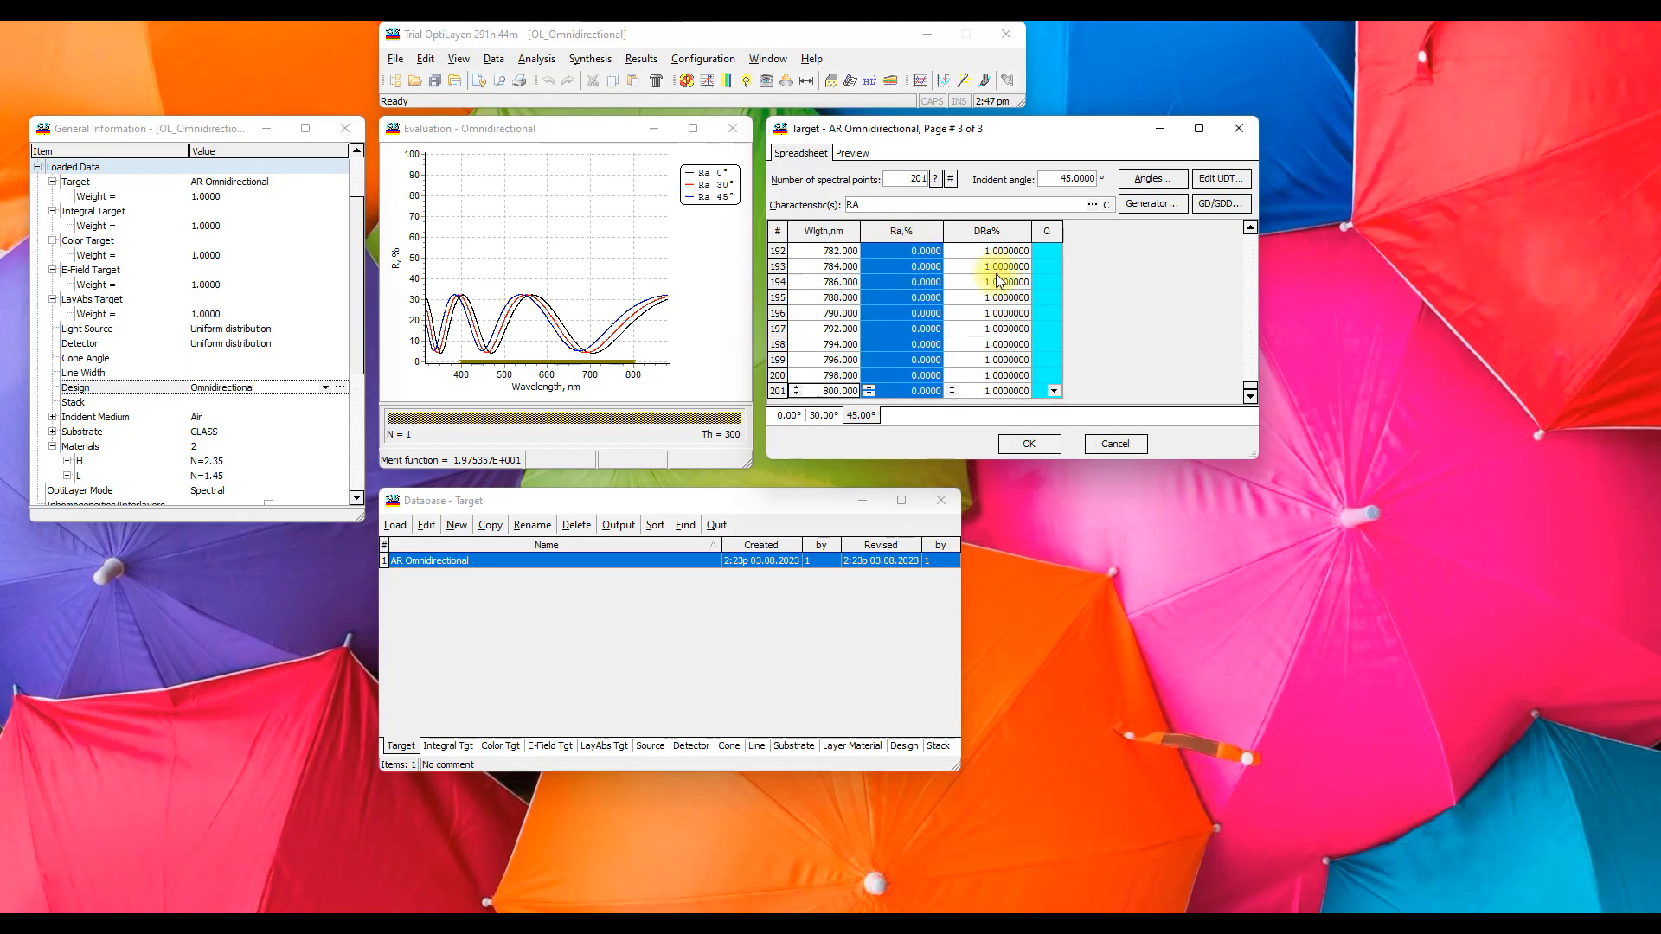
drag(1249, 394, 1255, 263)
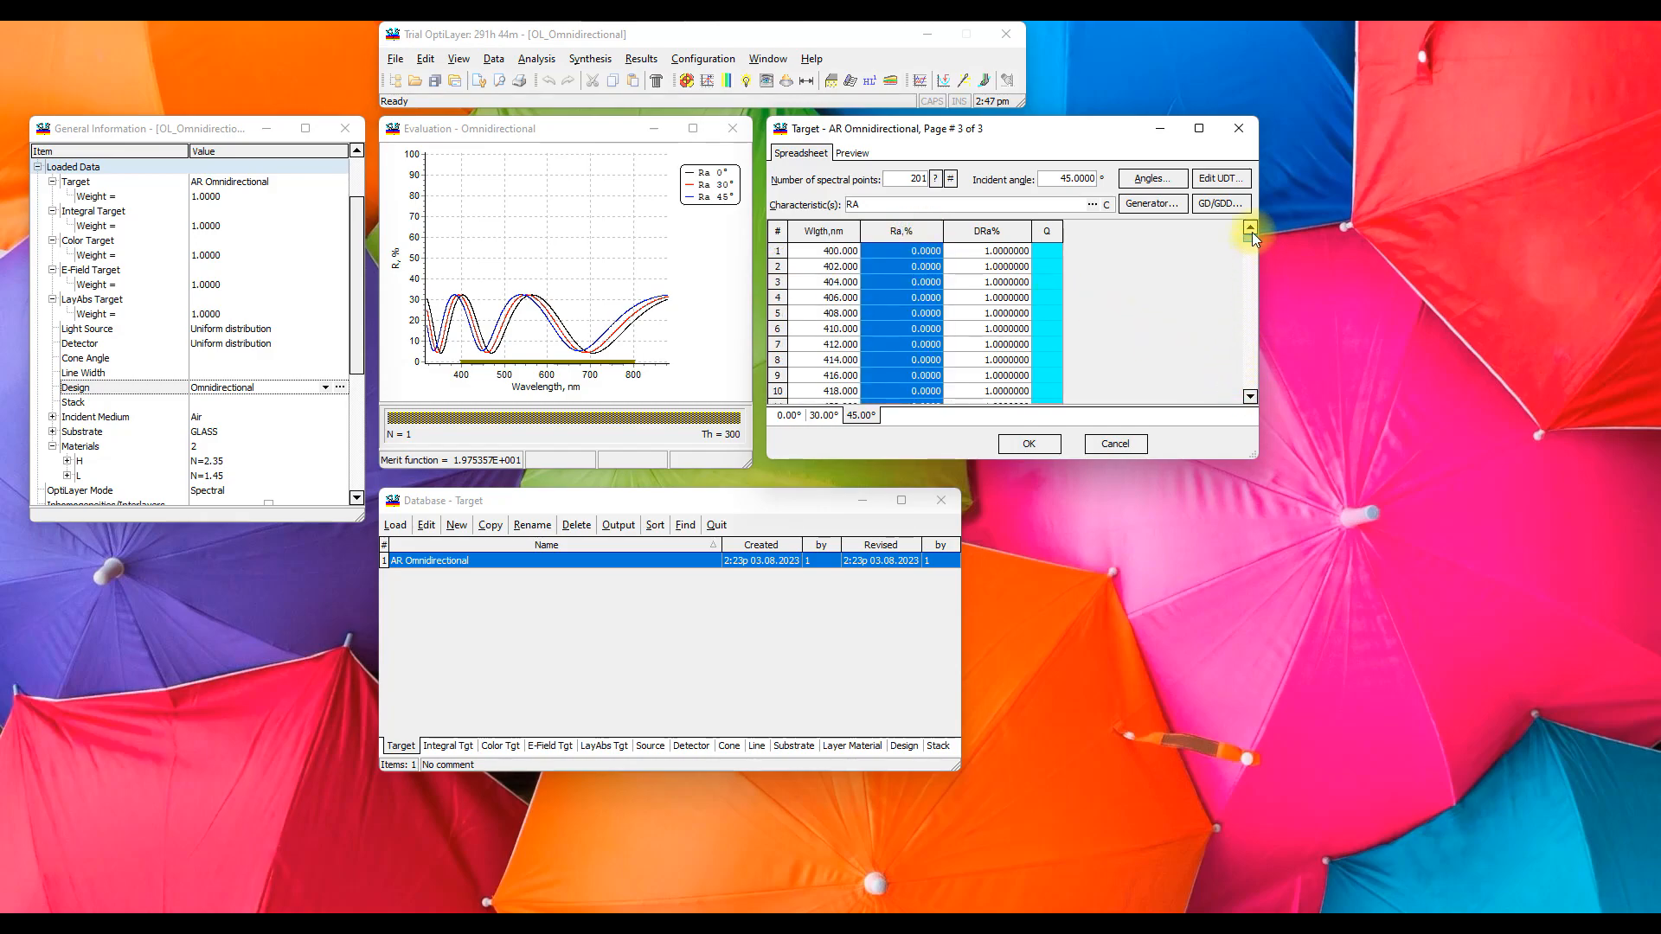
Step: Accept the AR Omnidirectional target and load it into memory
click(1028, 444)
click(401, 528)
Step: Create a color target file named Color Pink and set its number of color targets to 6
click(480, 748)
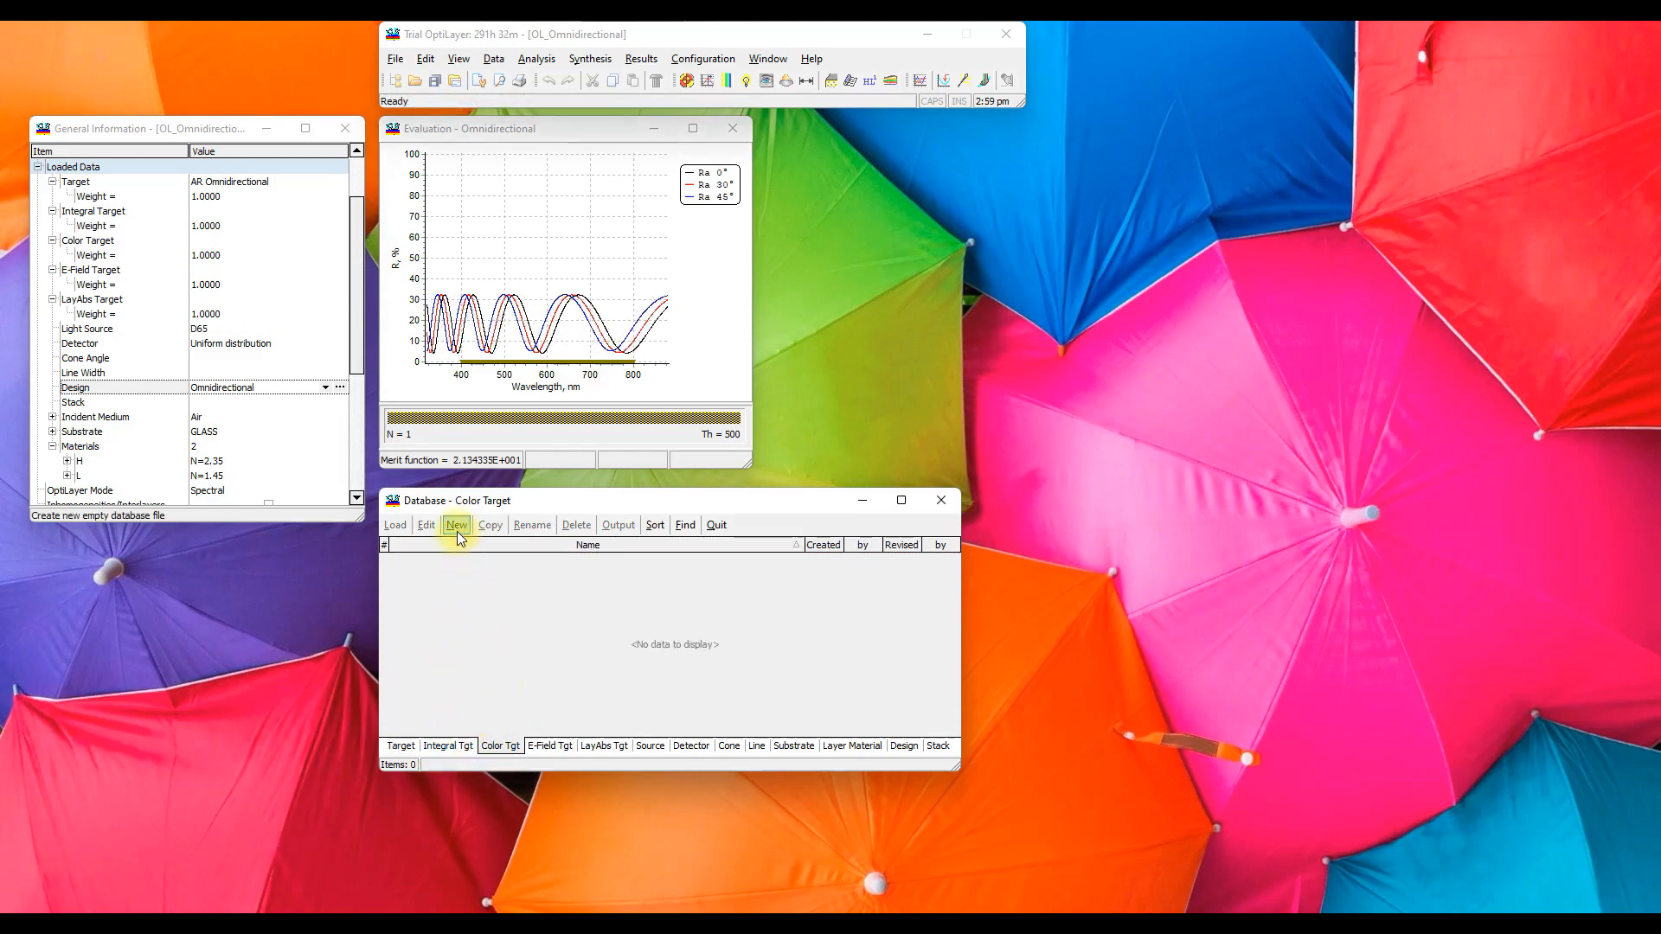
click(456, 532)
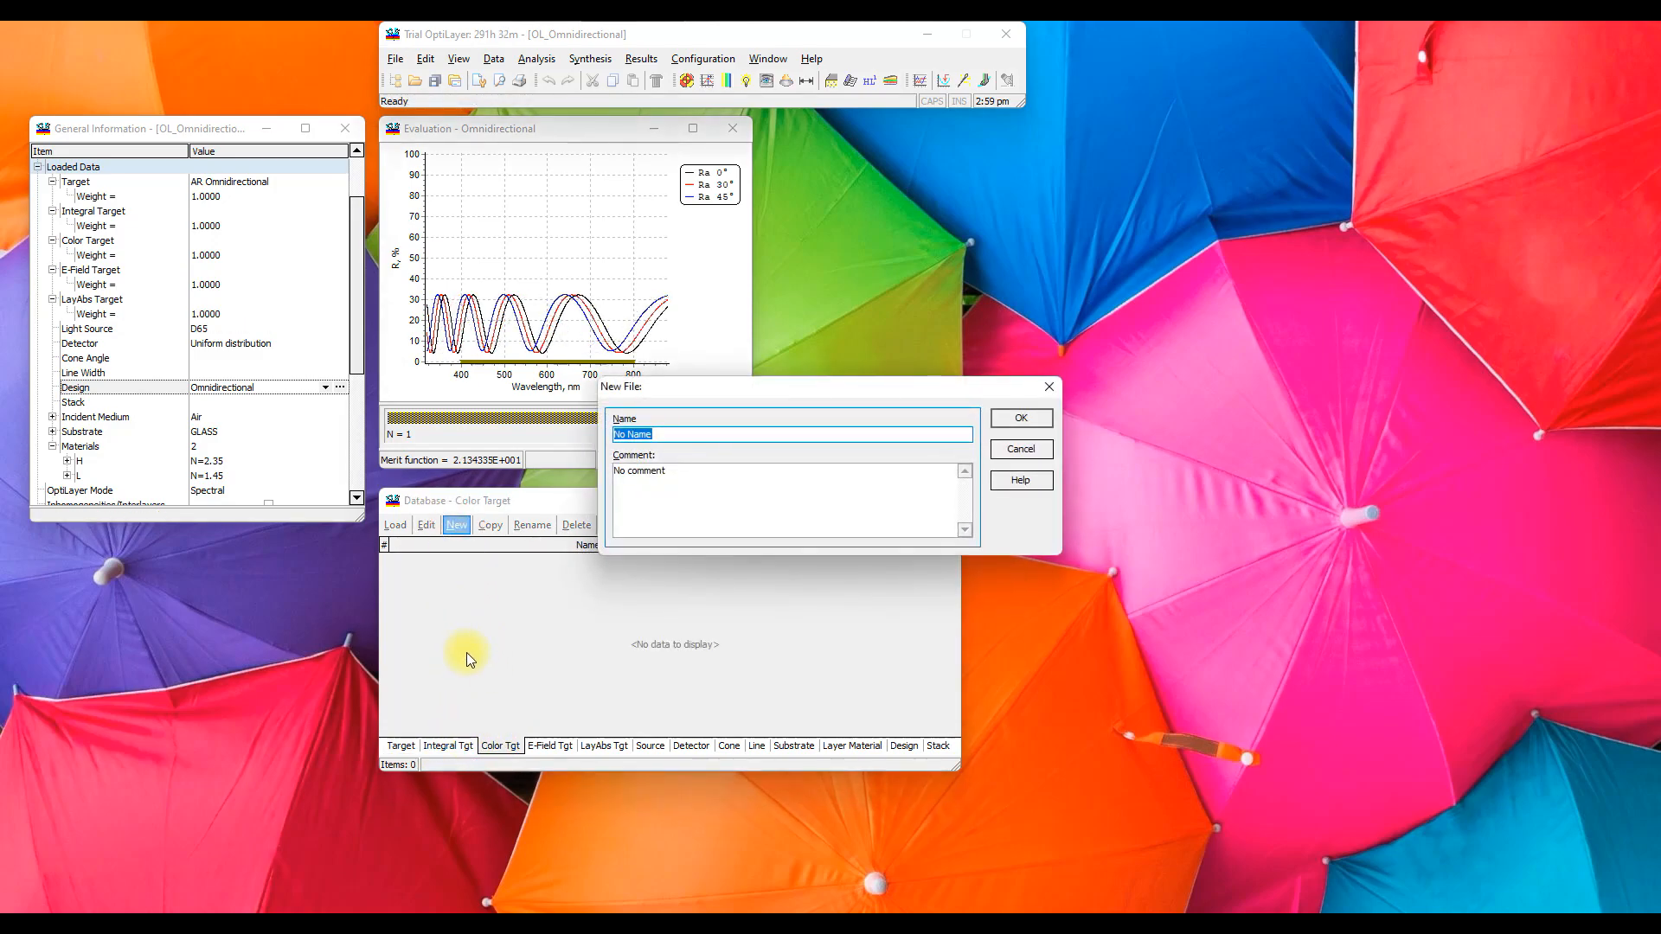
text(Color Pink)
key(Return)
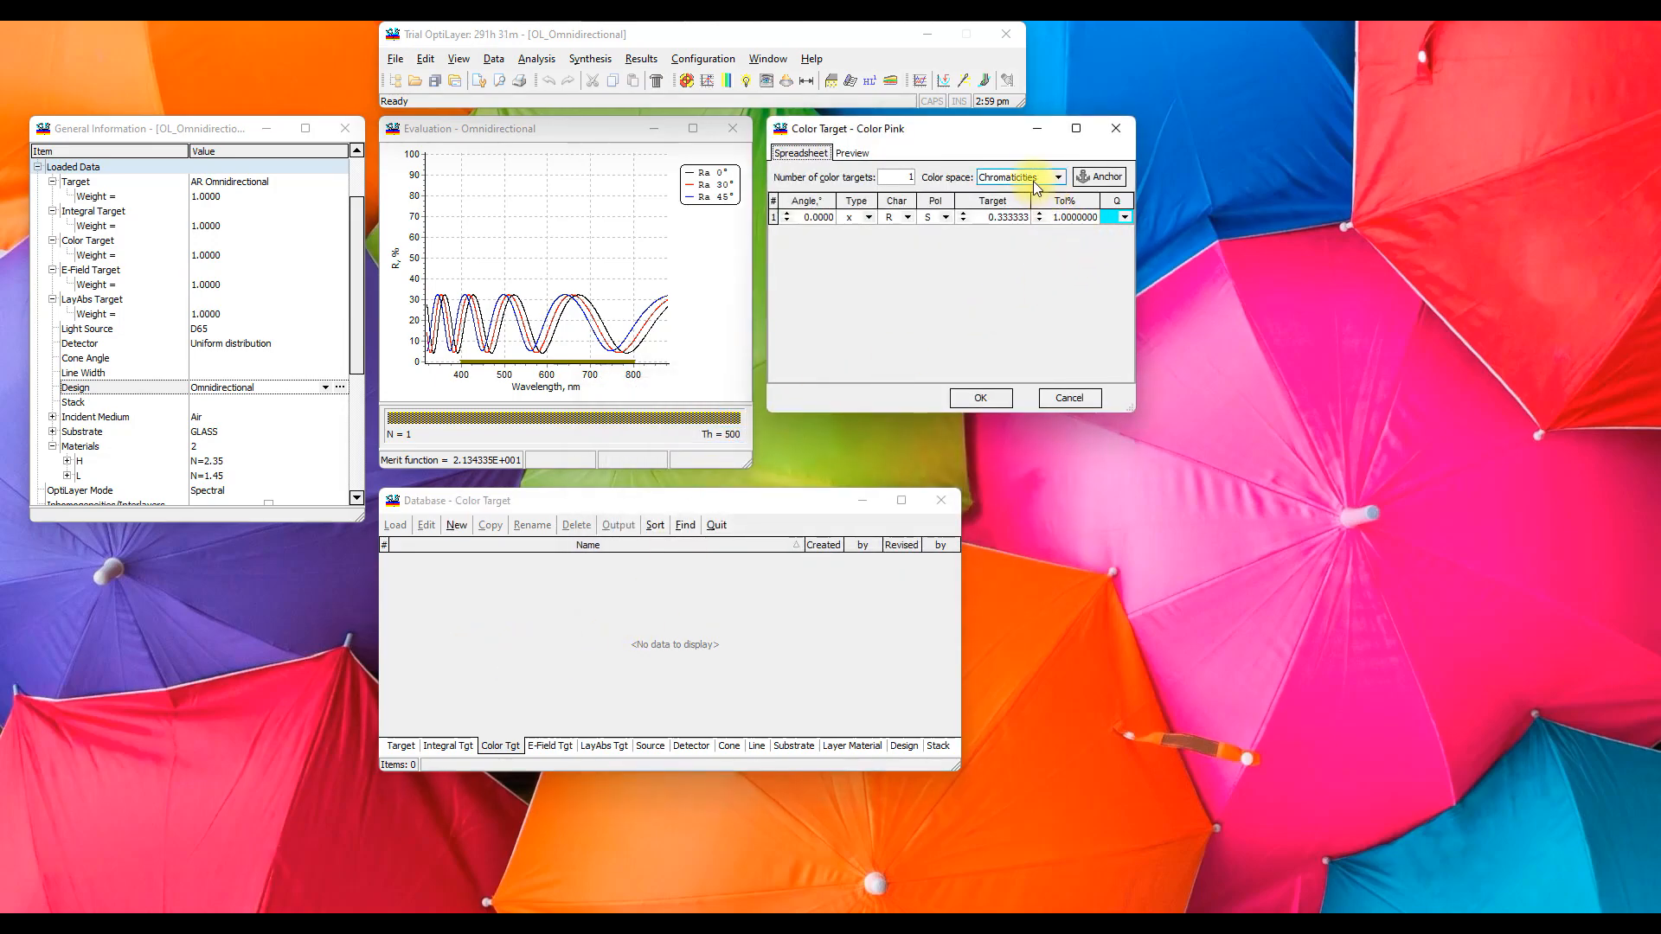
click(909, 175)
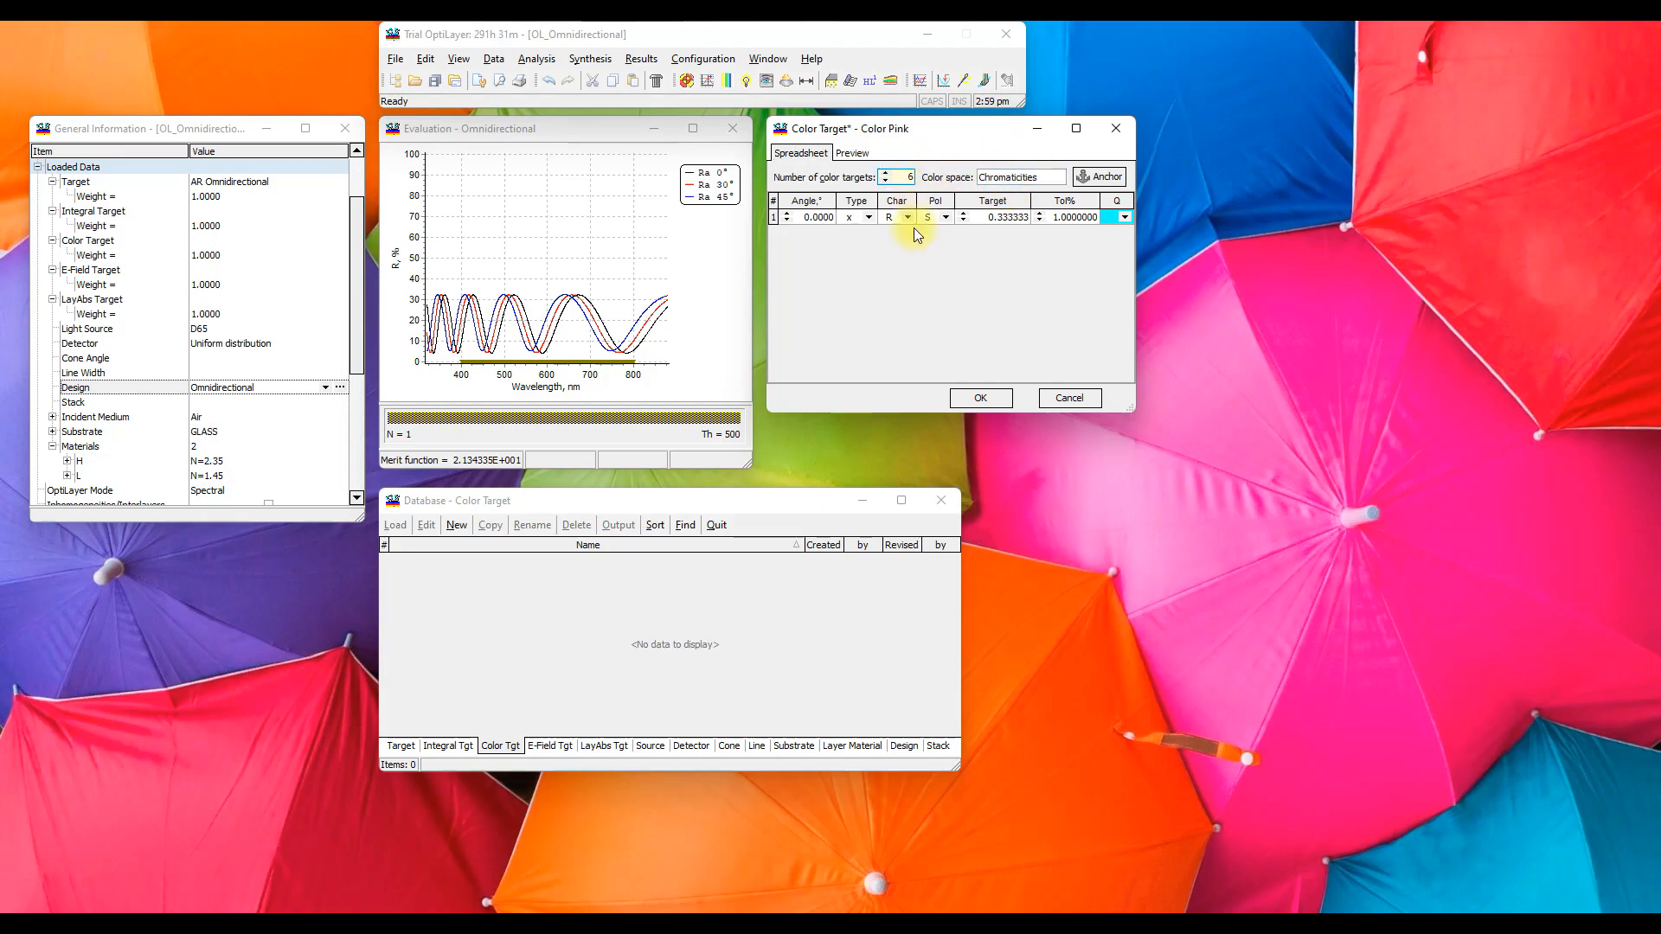
click(915, 308)
Step: Set the angle to 30° for color target rows 3 and 4 and to 45° for rows 5 and 6
click(815, 232)
click(816, 249)
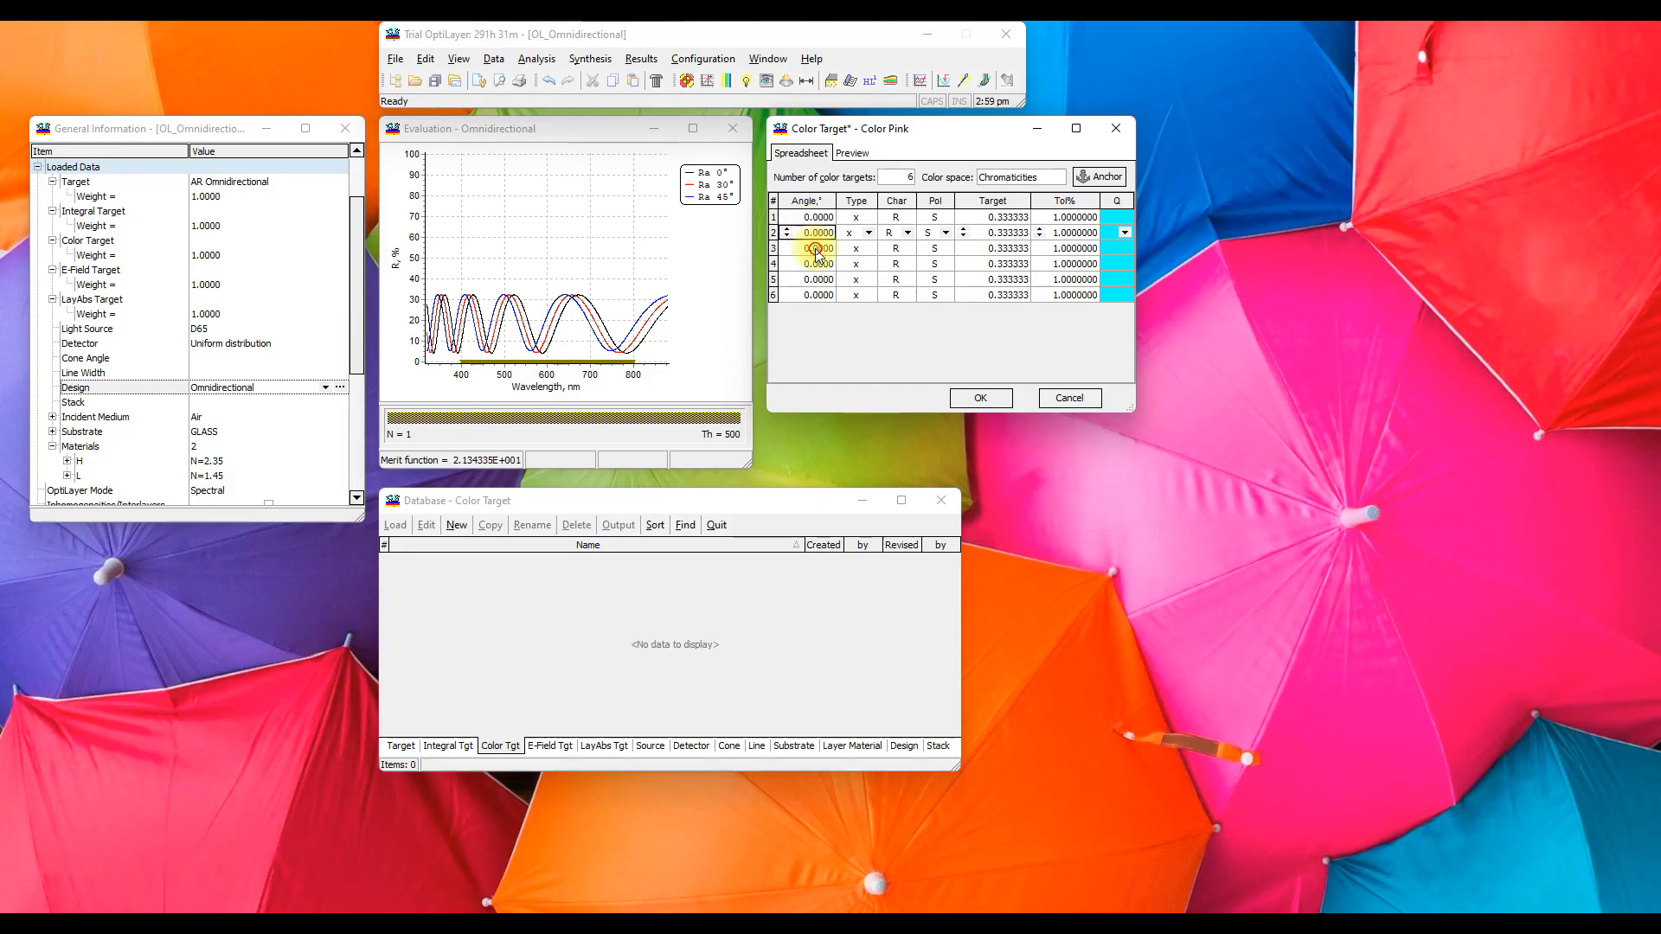
click(819, 268)
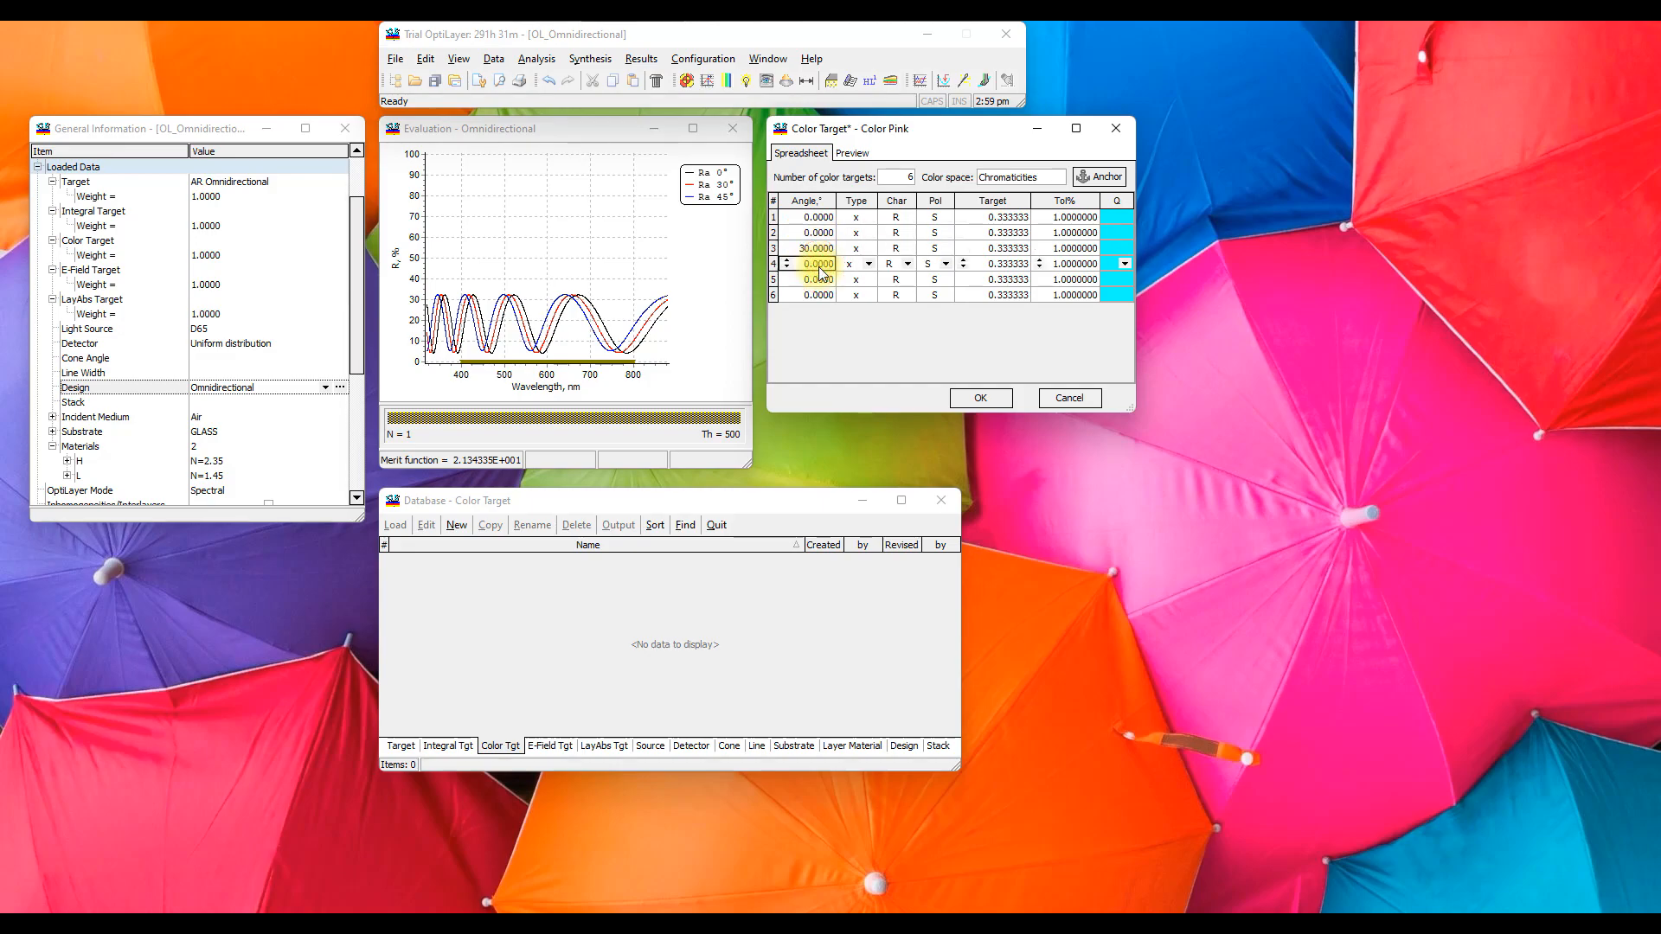
text(30)
click(818, 279)
click(819, 295)
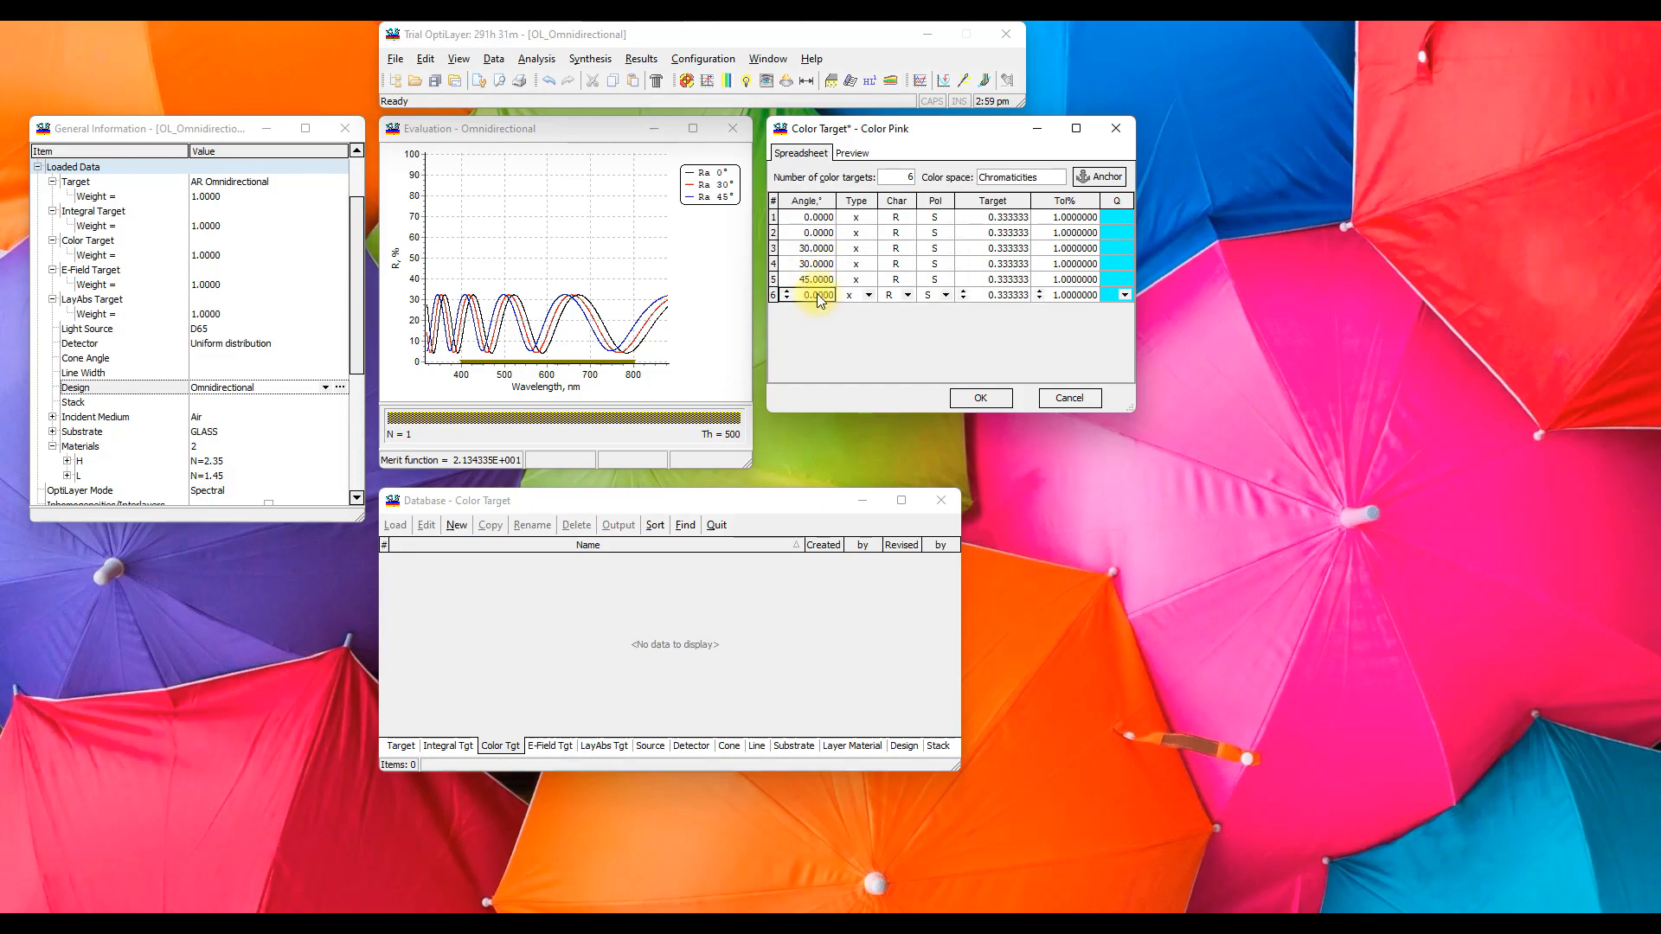
Step: Change the chromaticity type to y for color target rows 2, 4 and 6
click(865, 263)
click(869, 263)
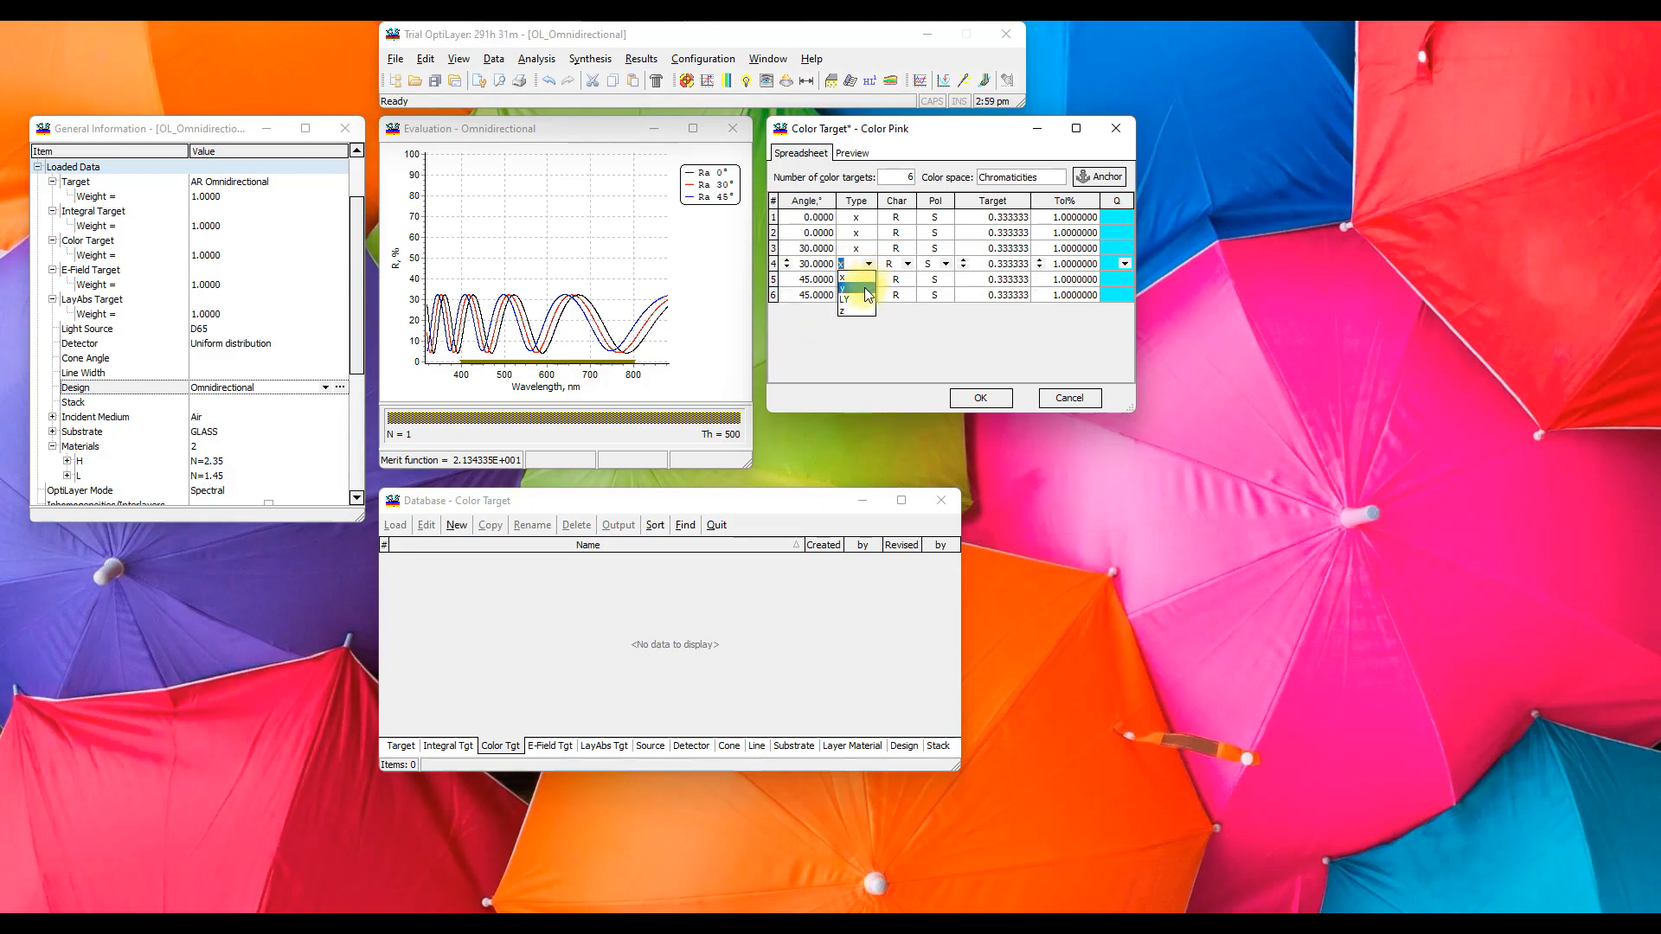
click(870, 234)
click(867, 256)
Step: Set the polarization to A for all six color target rows using the Column Editor
click(922, 217)
click(932, 202)
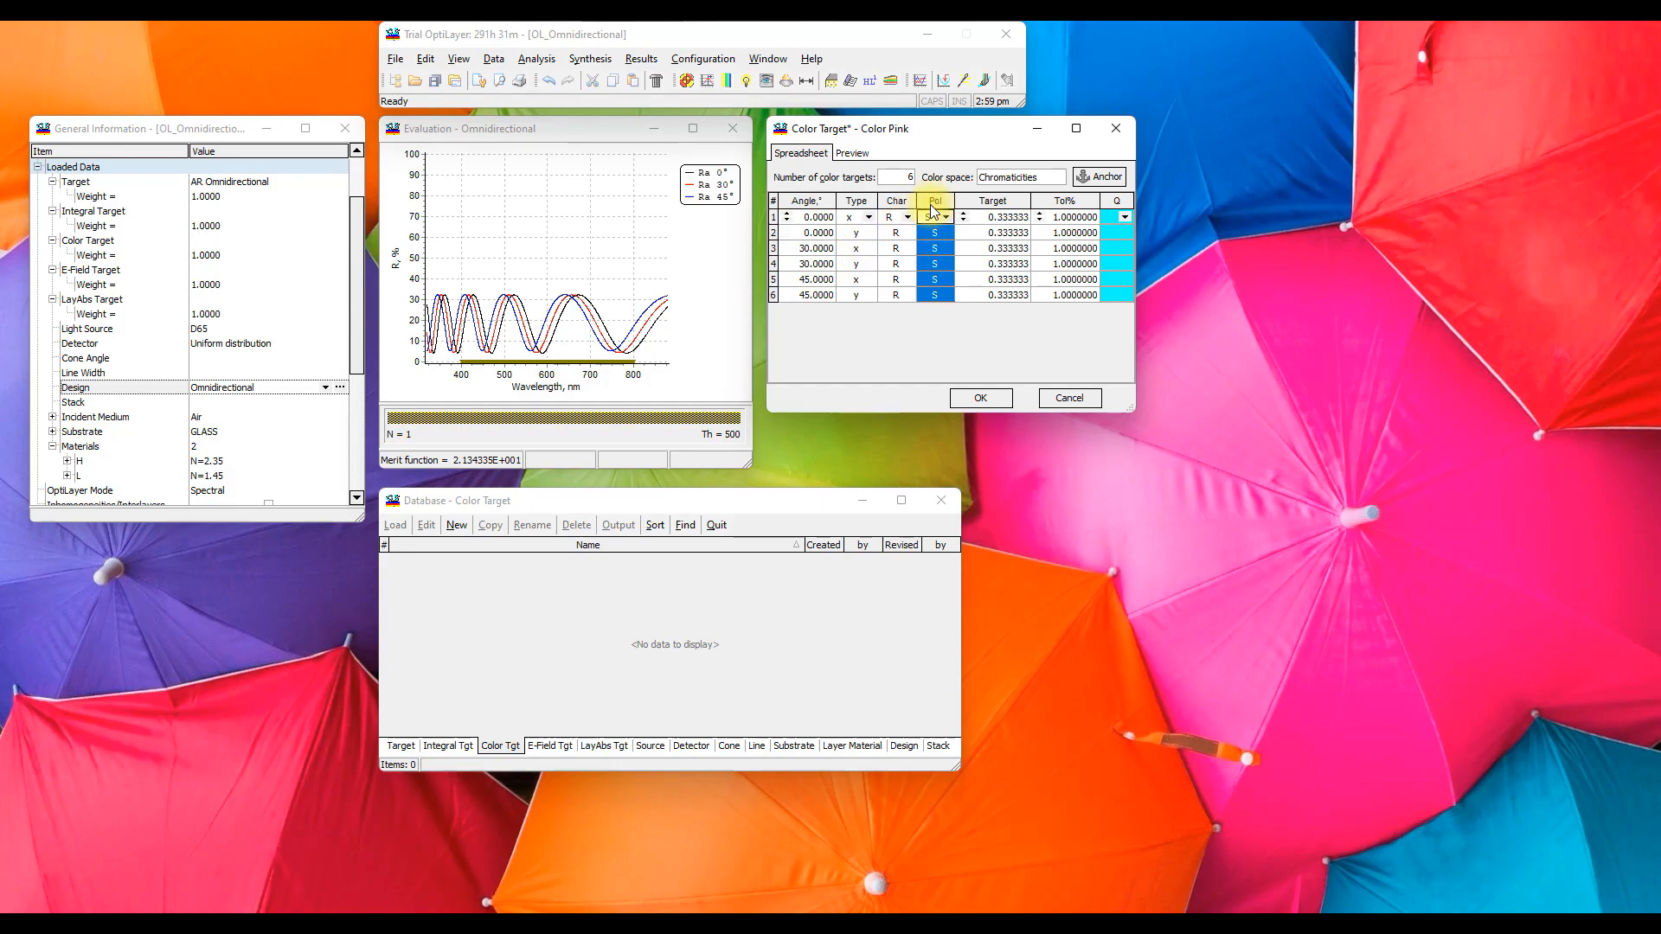
double_click(933, 210)
click(904, 449)
click(844, 488)
click(781, 561)
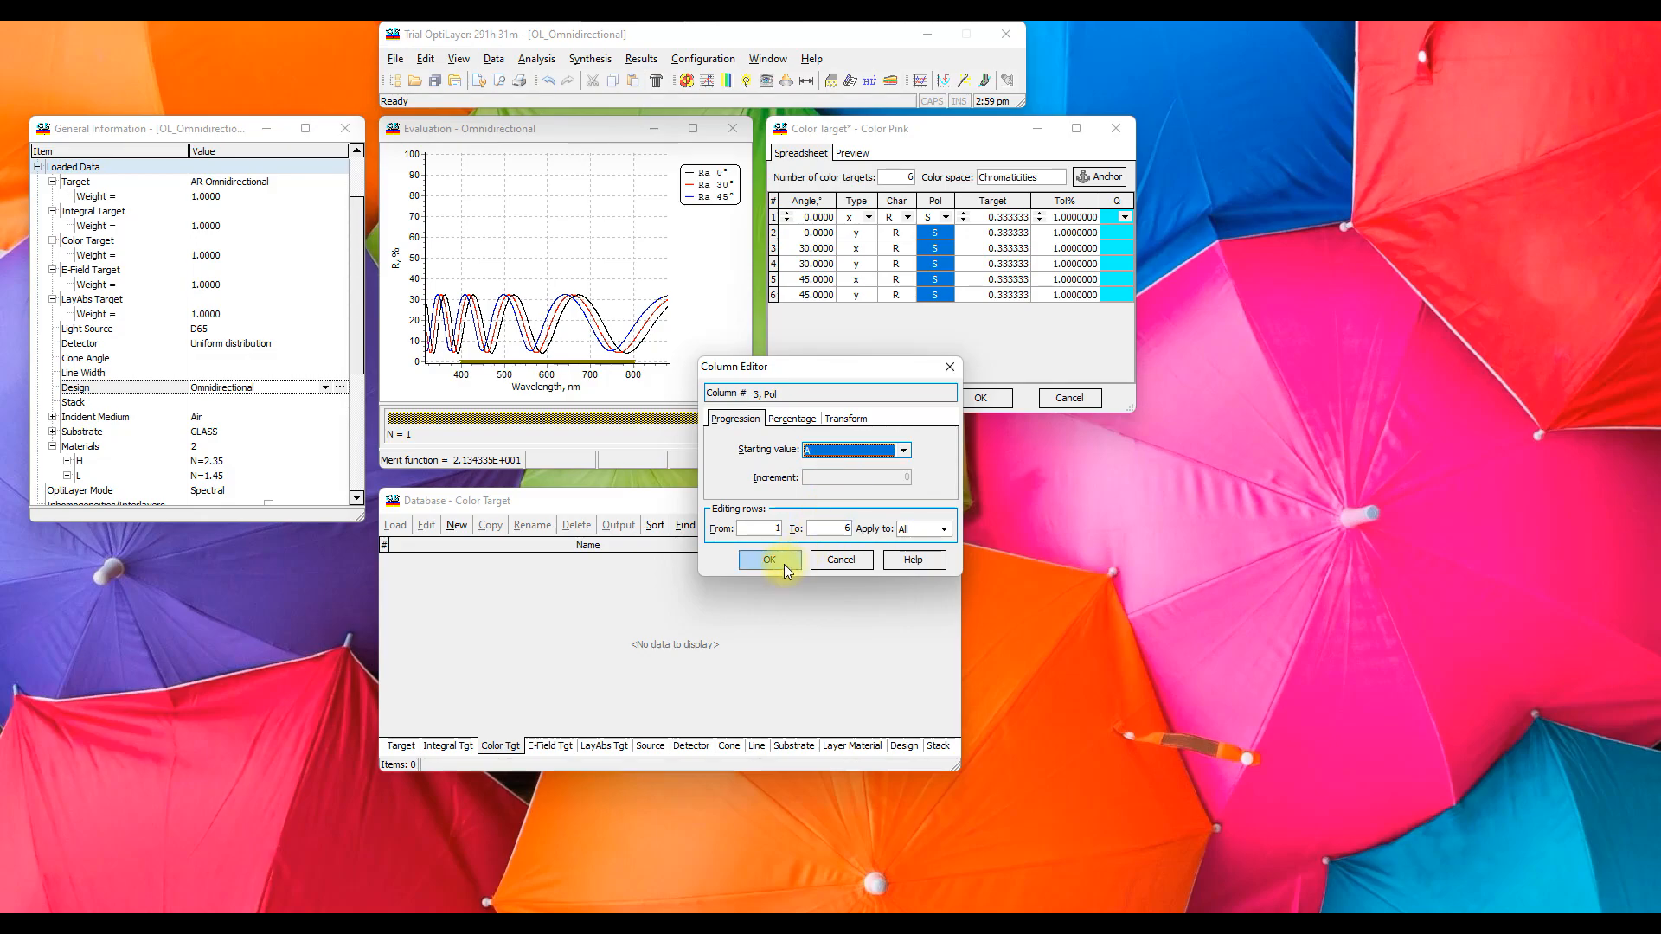
Step: Preview the color targets on the chromaticity diagram and return to their spreadsheet
click(852, 154)
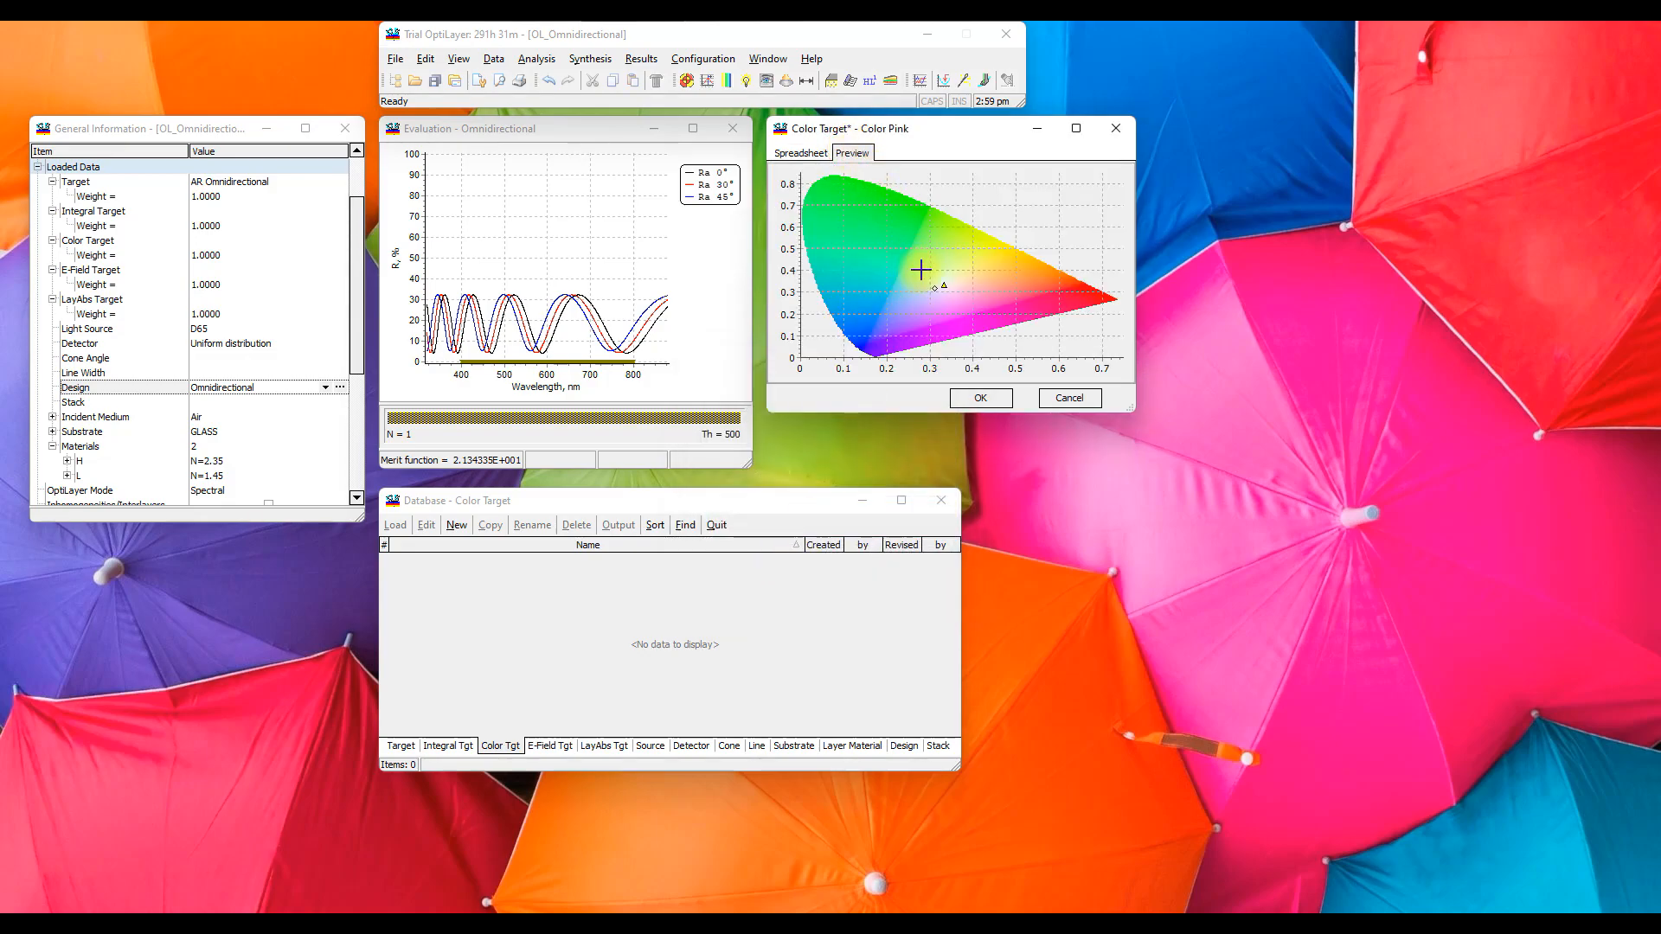
mouse_move(917, 261)
mouse_down()
mouse_move(967, 306)
mouse_move(936, 236)
mouse_up()
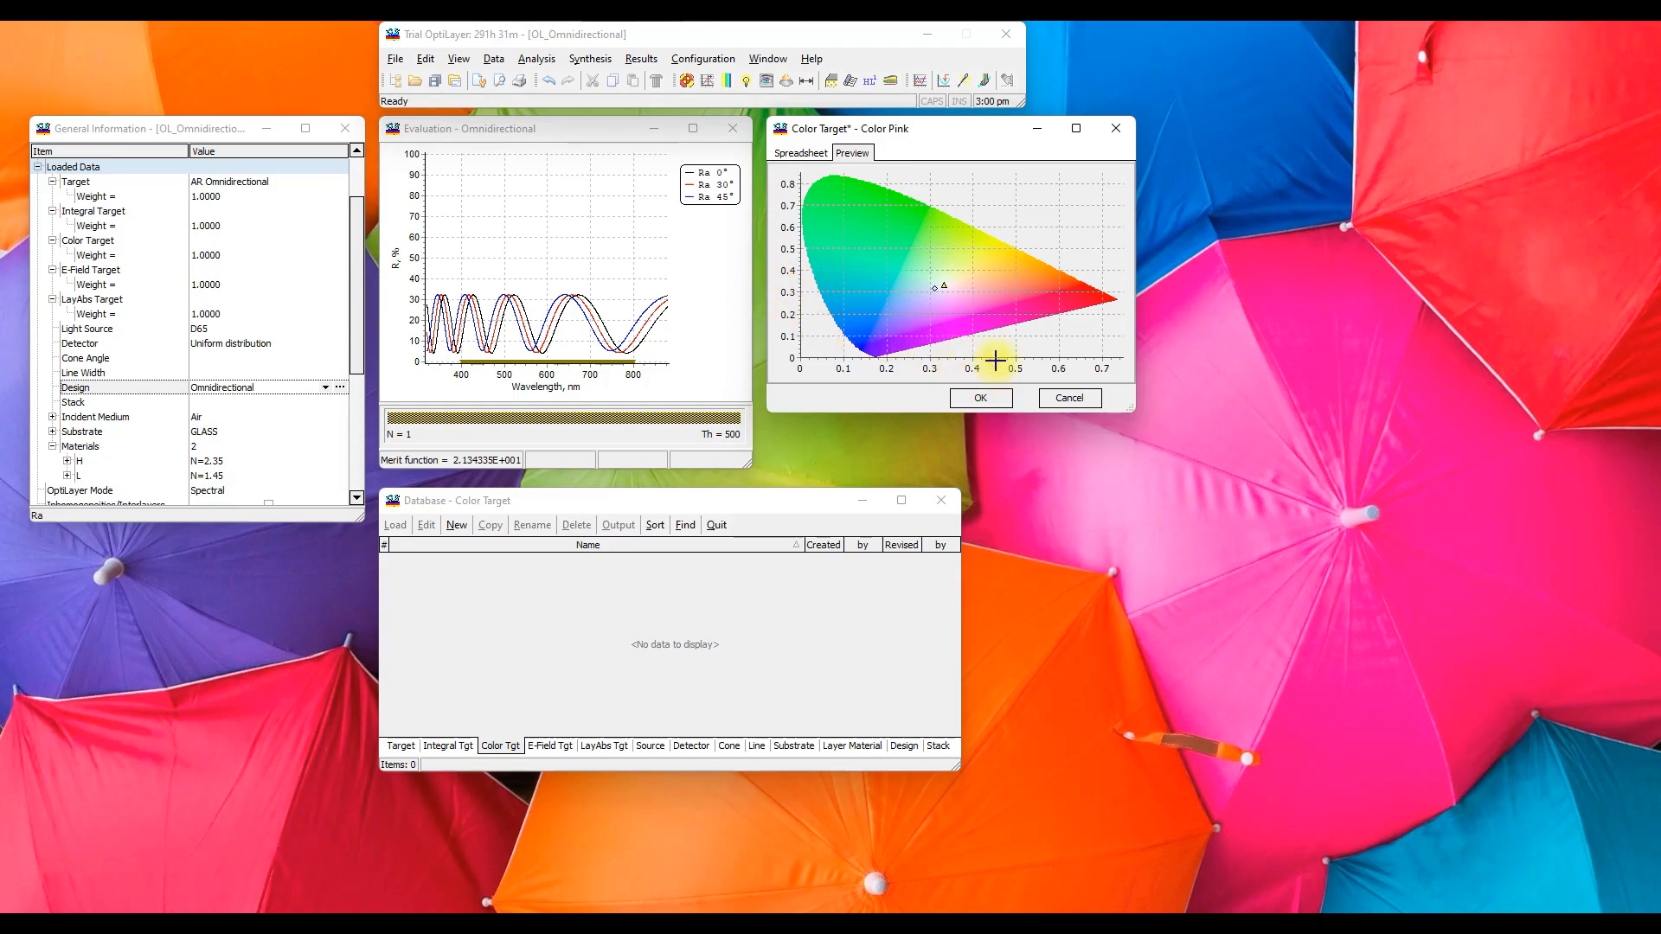
click(801, 153)
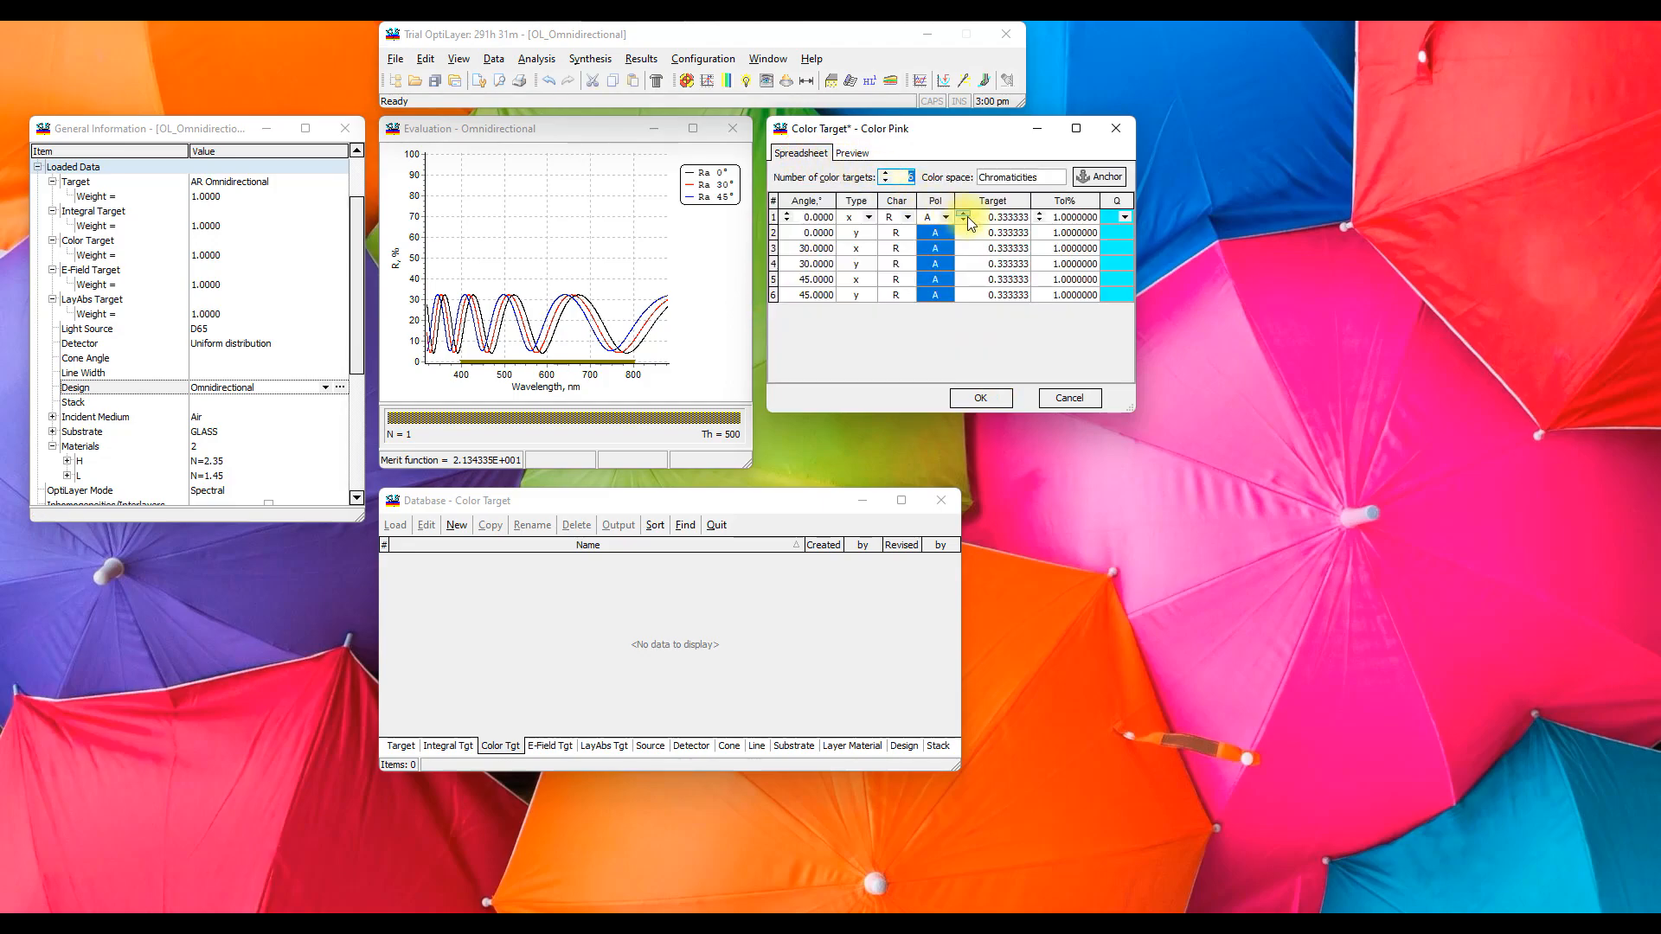
Step: Set the target value to 0.4 for every x row and 0.3 for every y row
click(994, 219)
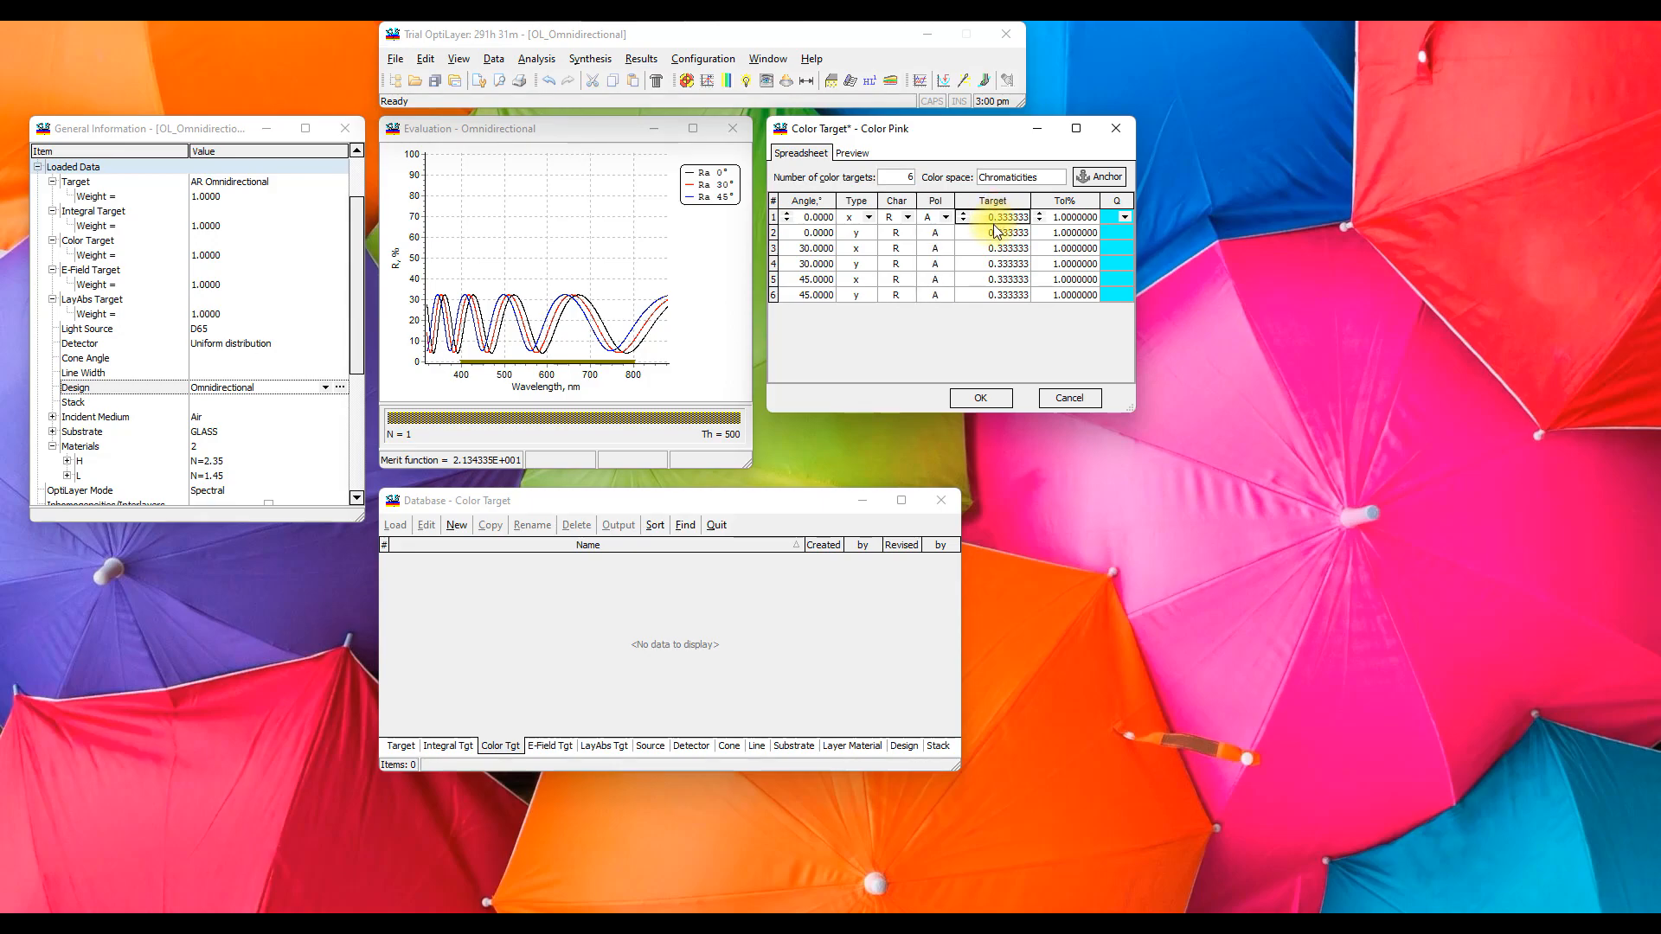
text(0.4)
click(995, 235)
text(0.3)
click(1019, 250)
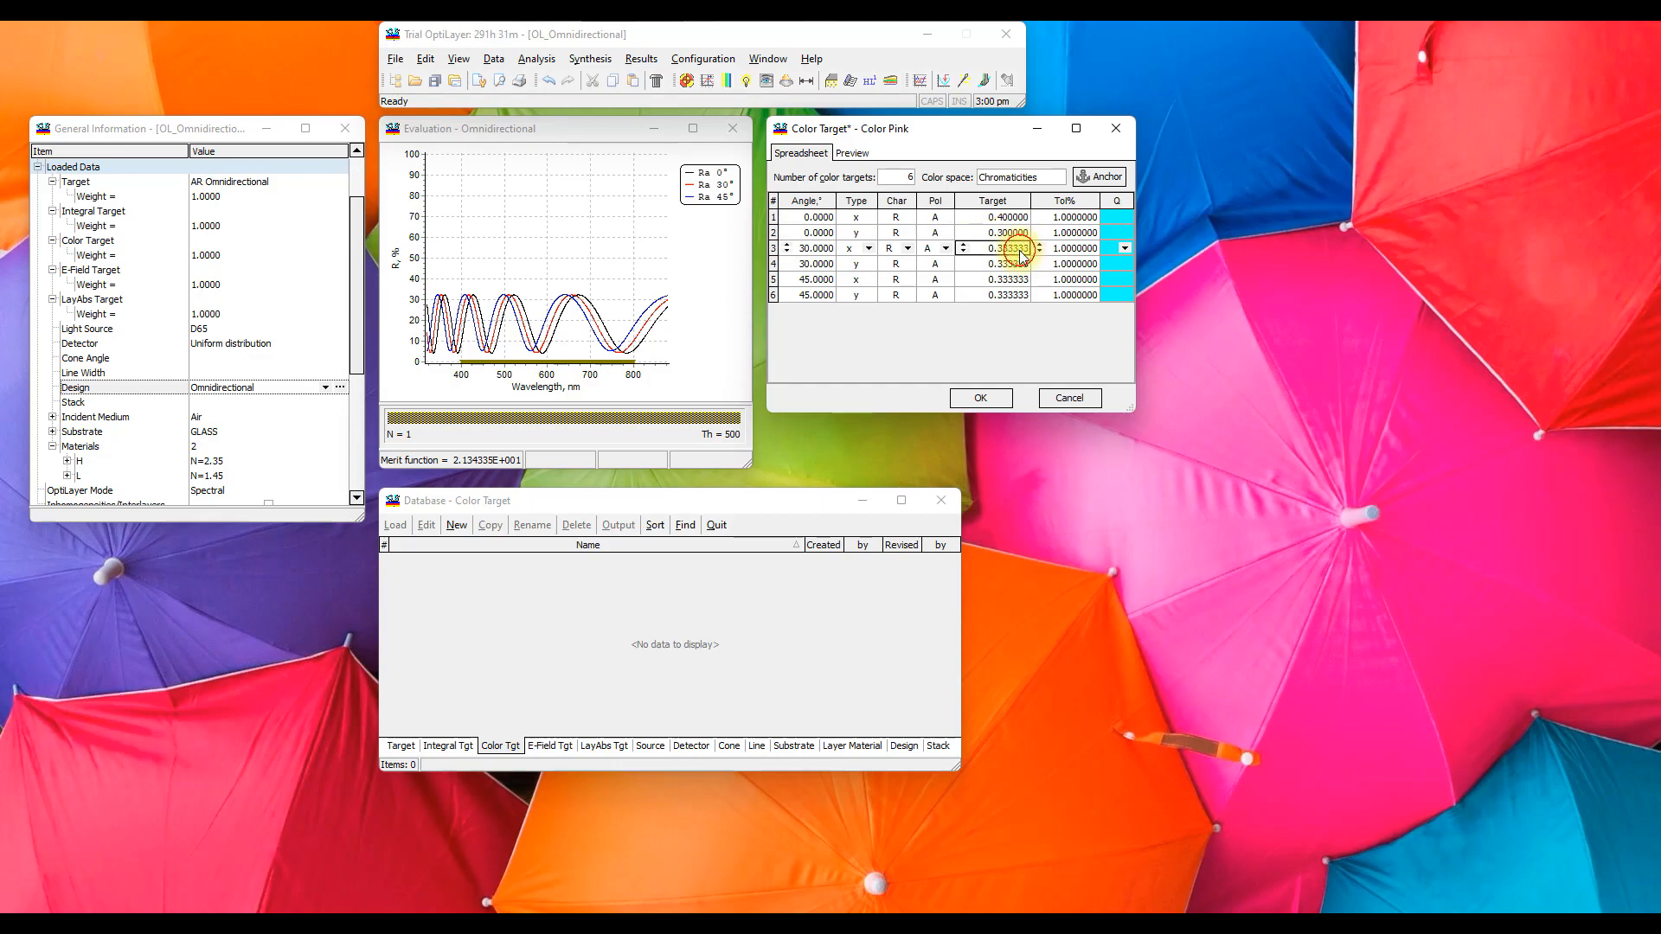
click(1017, 263)
text(0.)
click(1010, 280)
text(0.)
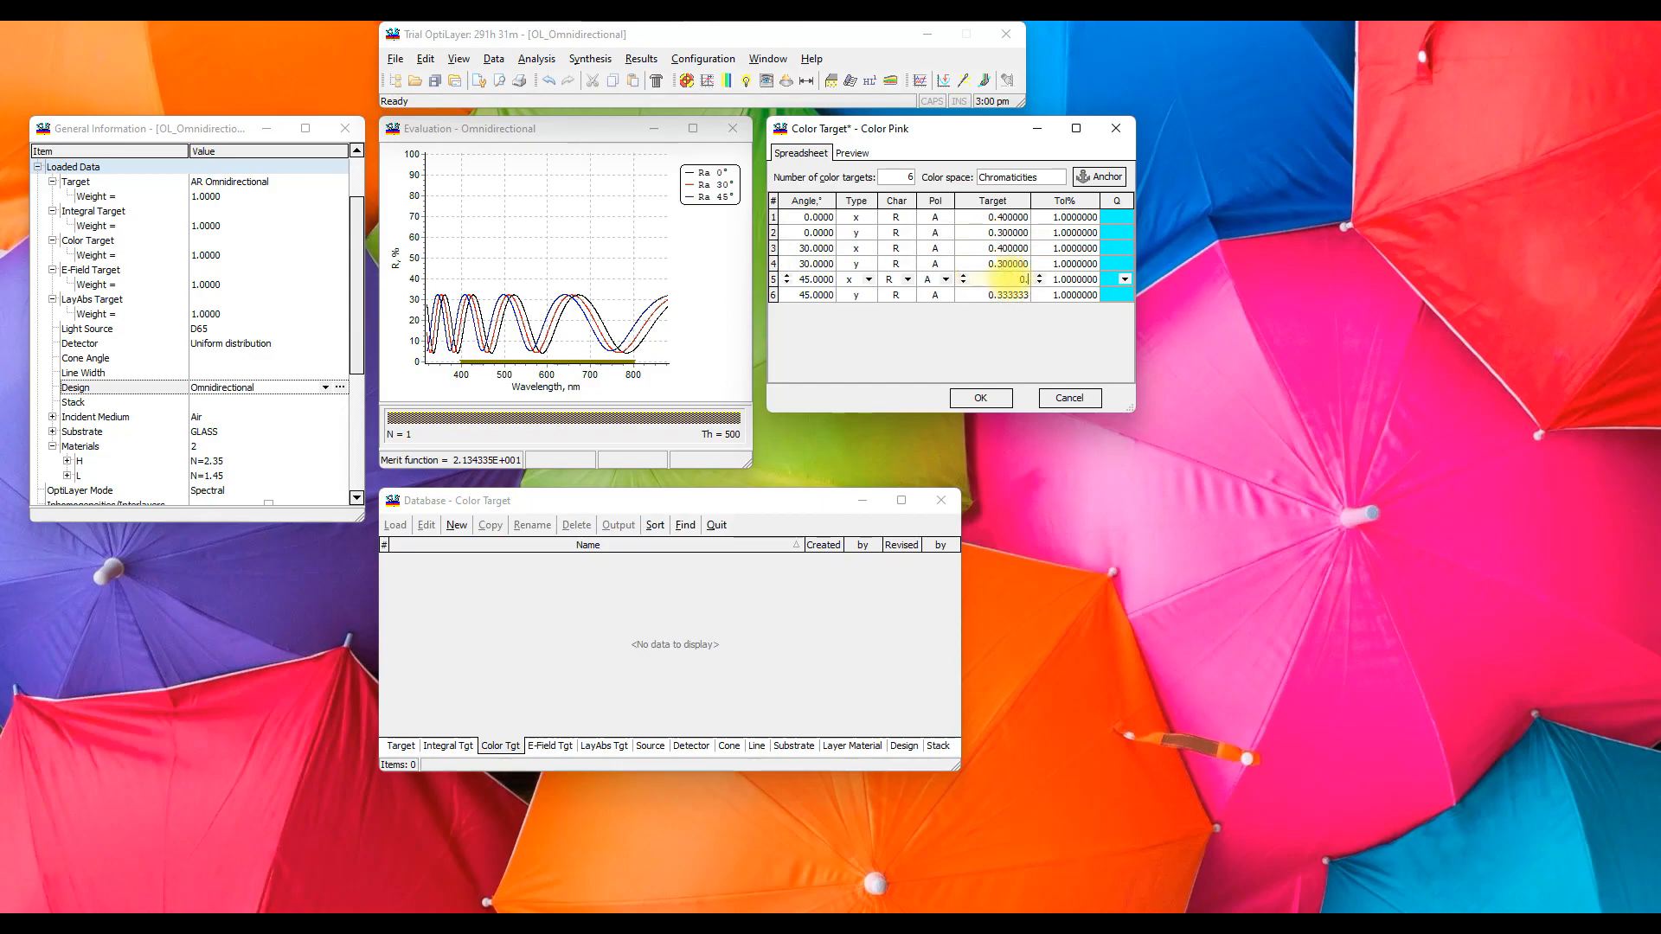
click(1012, 295)
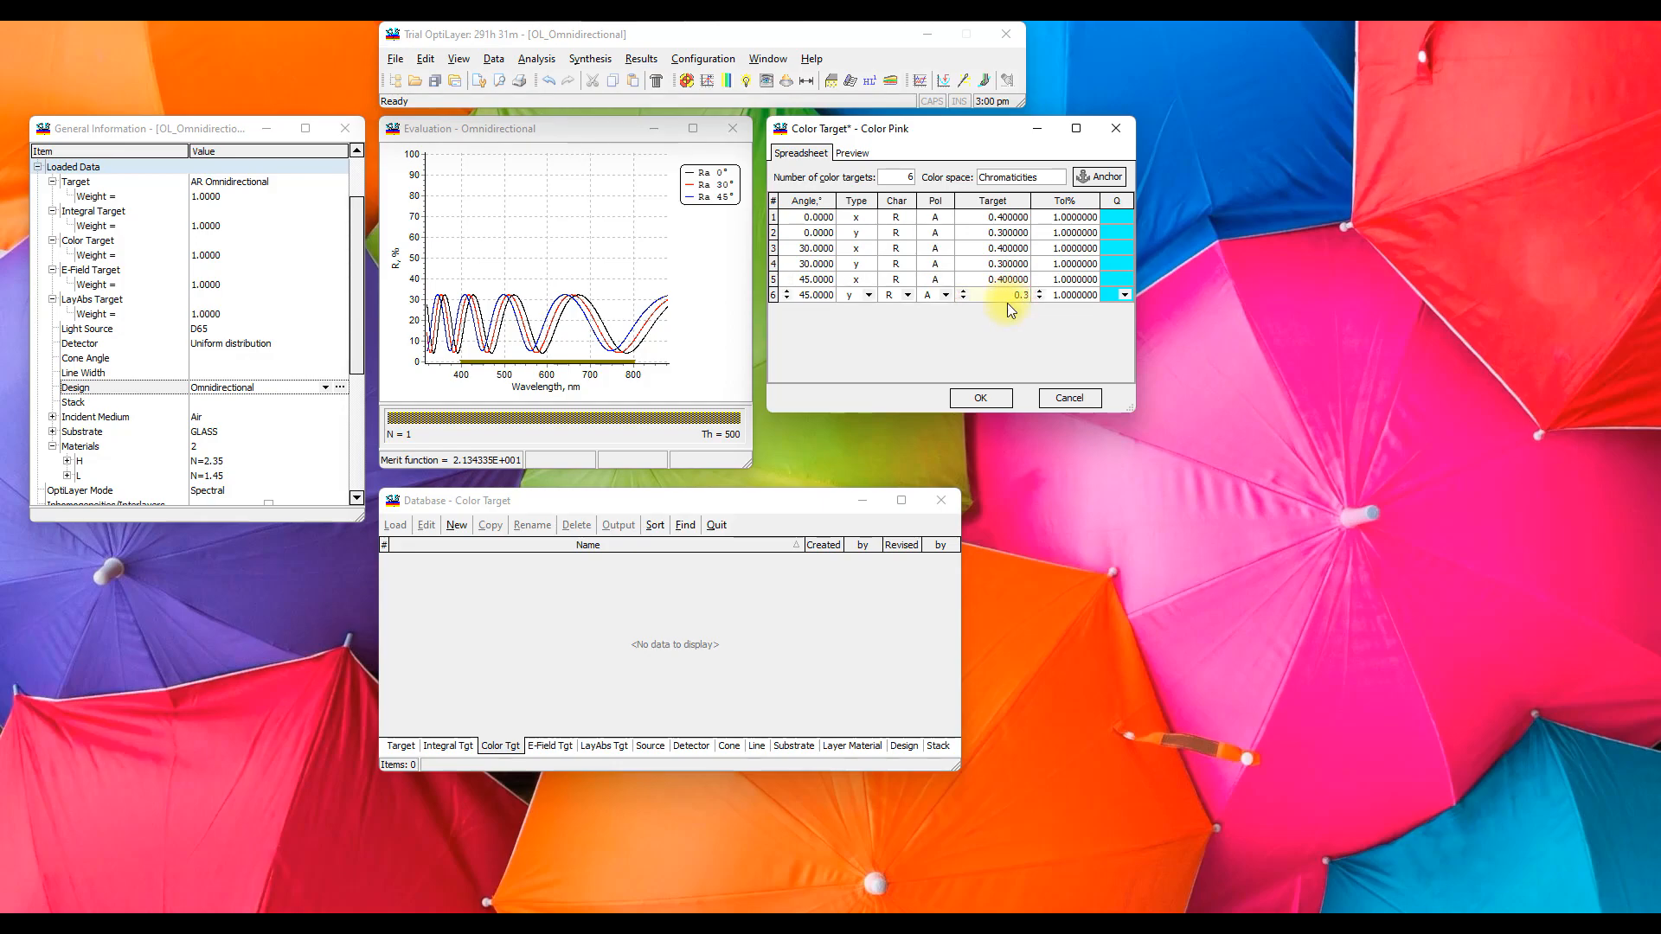
Step: Check the Color Pink target on the chromaticity diagram, then save and load it
click(852, 153)
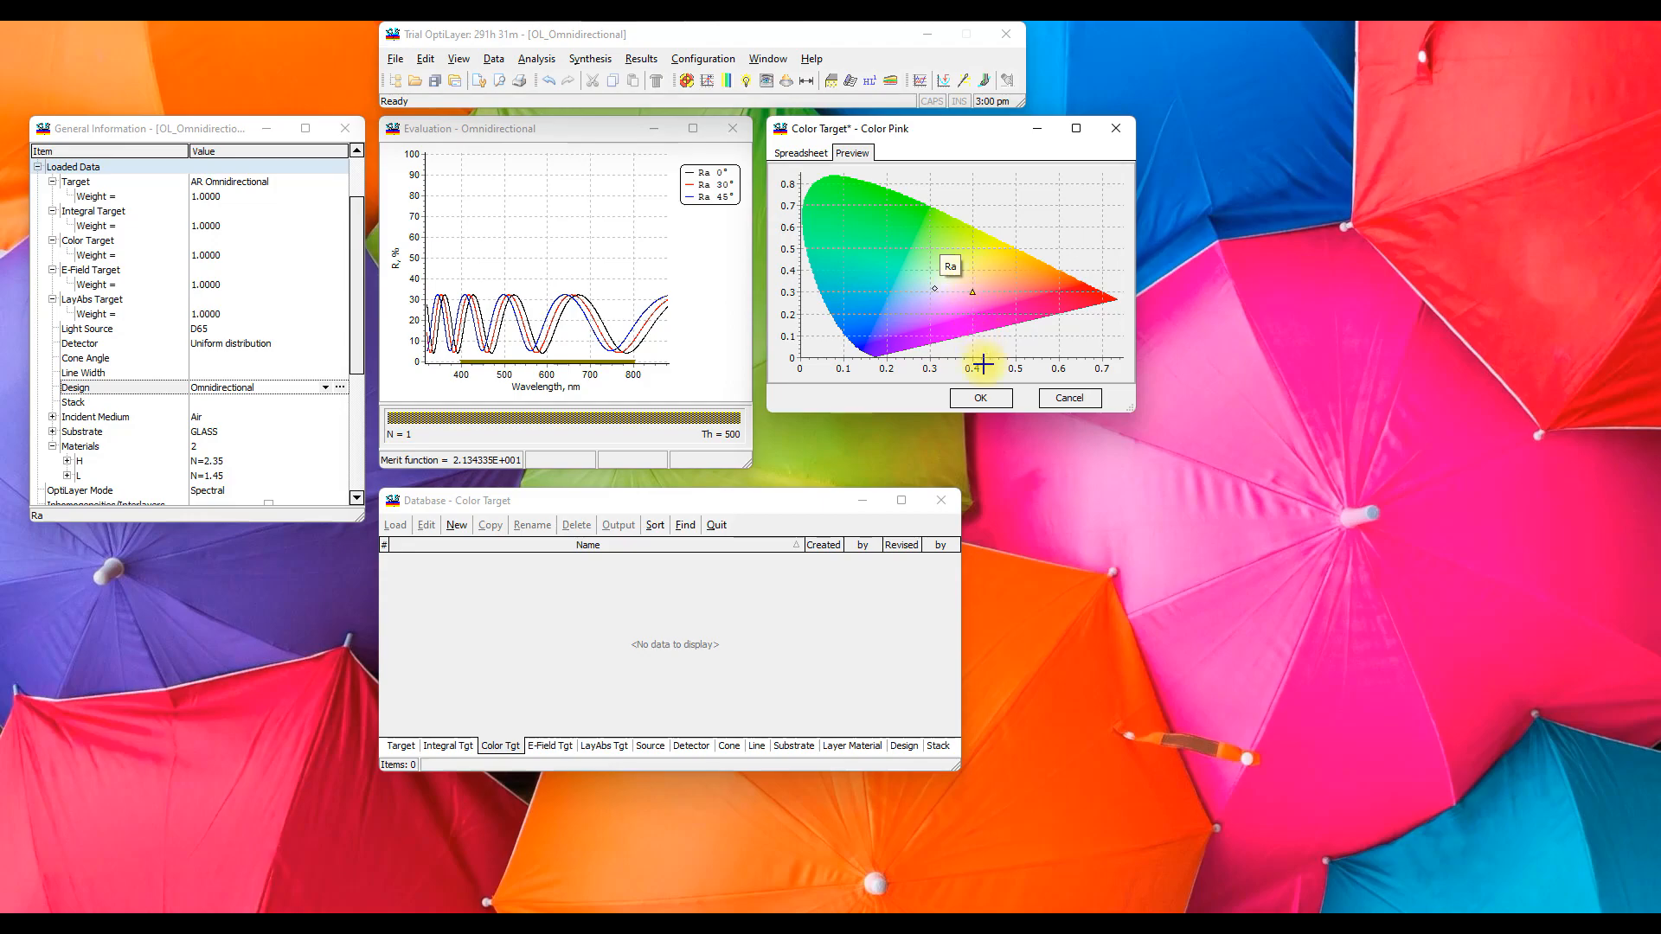
click(984, 398)
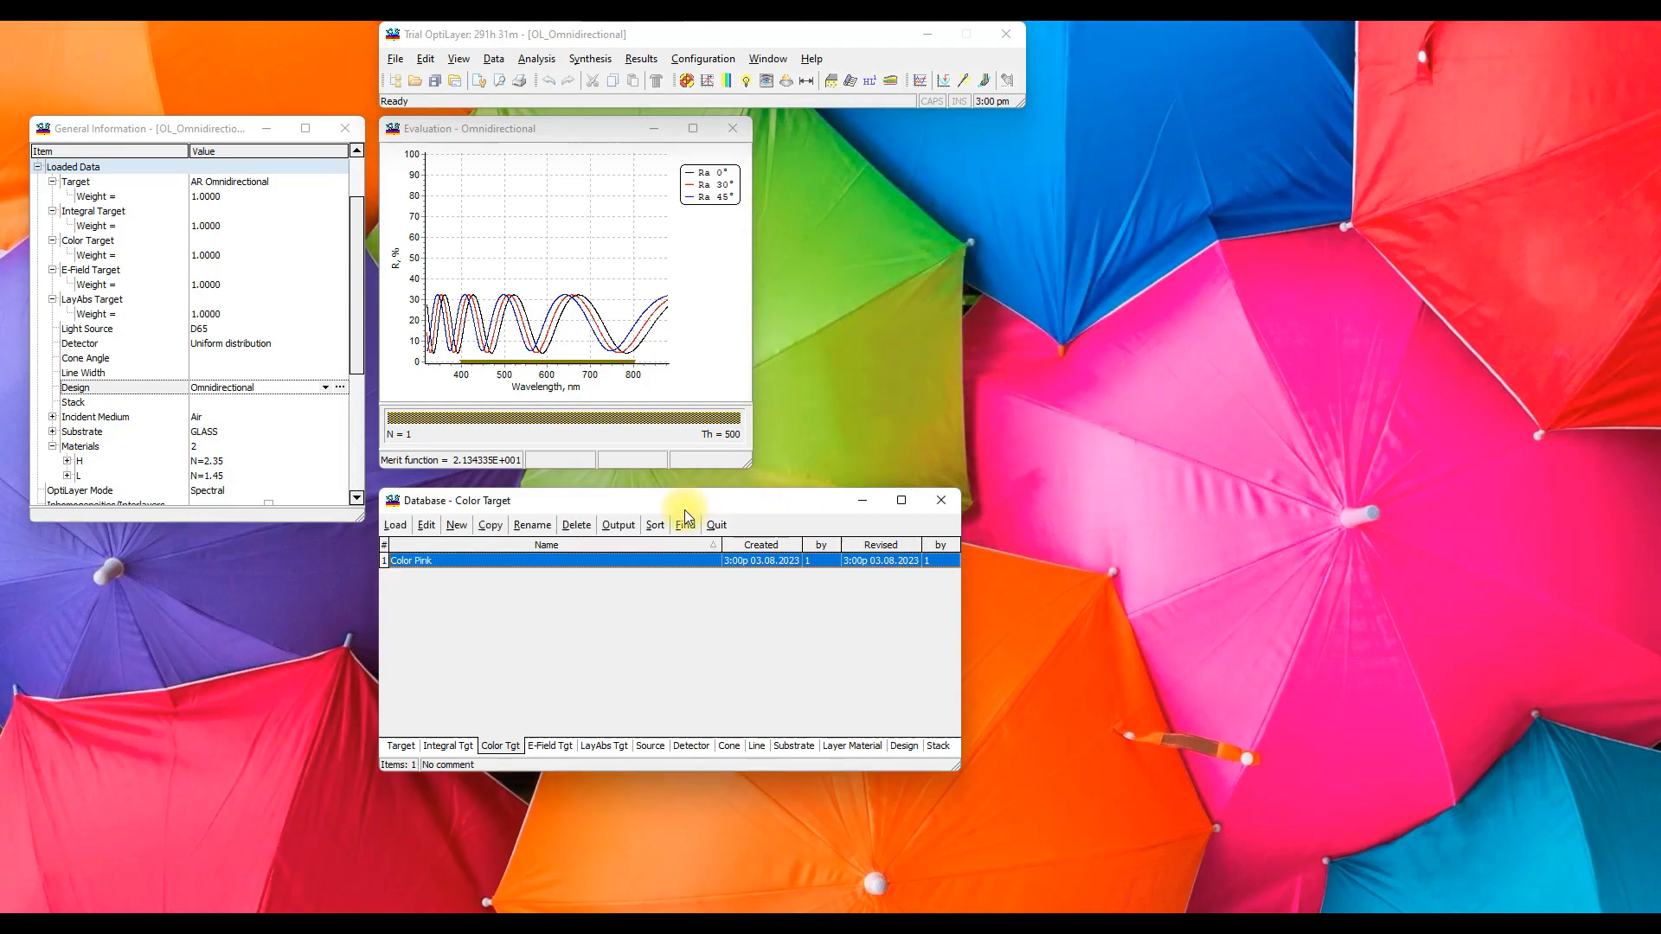
click(395, 526)
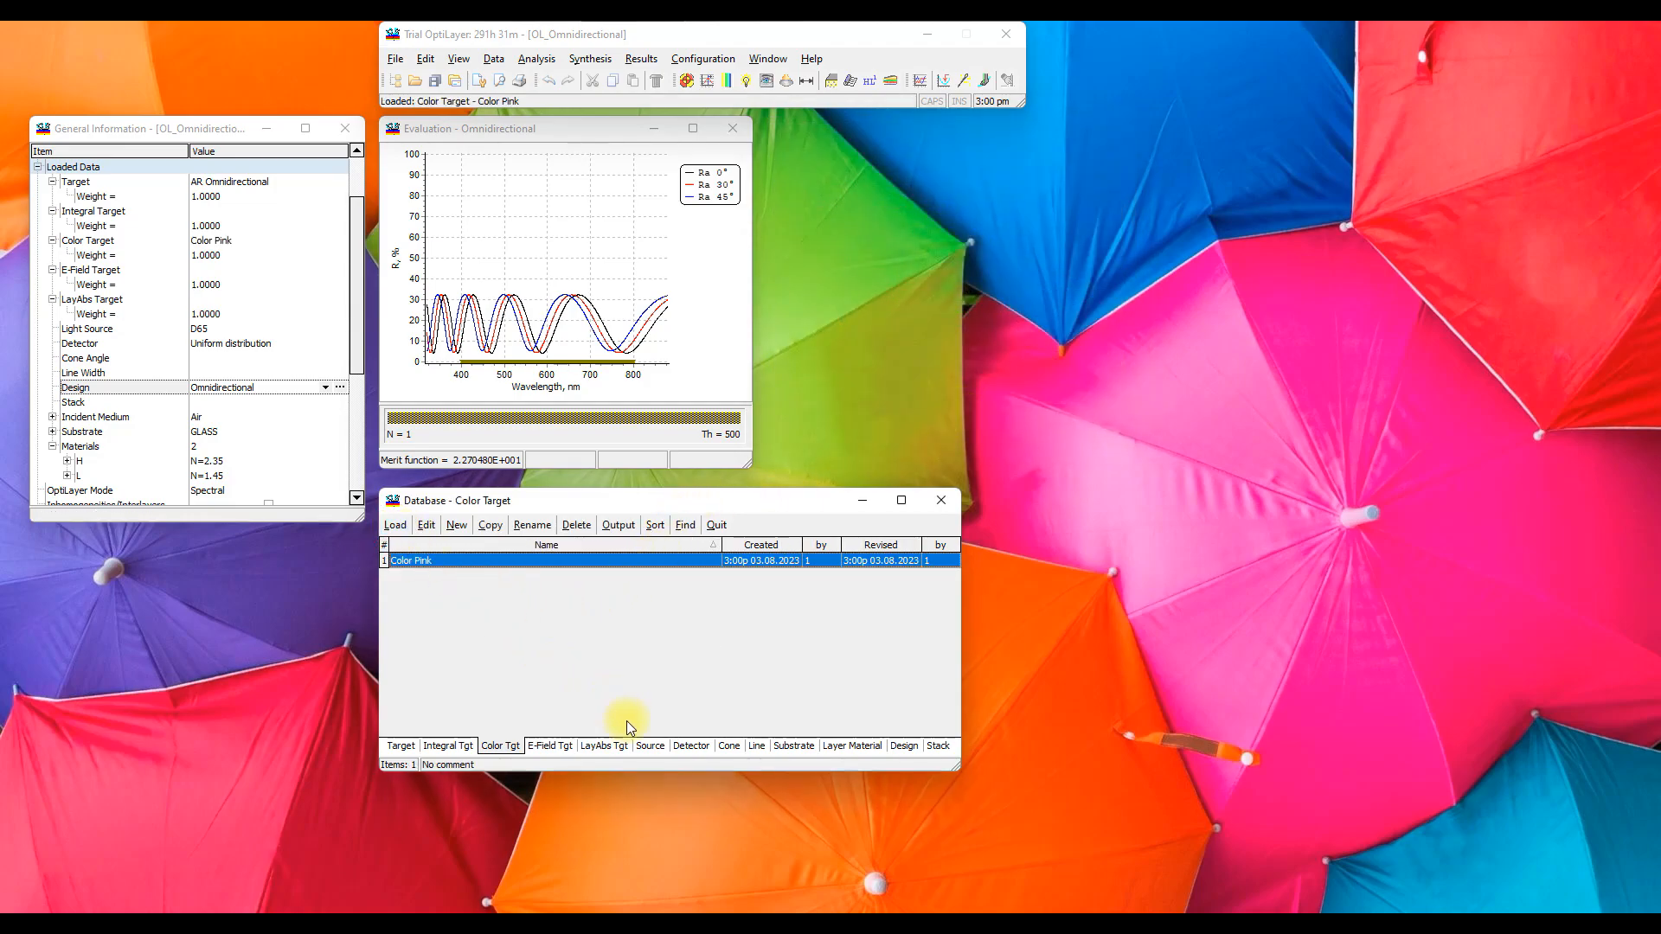
Step: Transfer the D65 light source from the catalog to the problem's database and load it
click(650, 745)
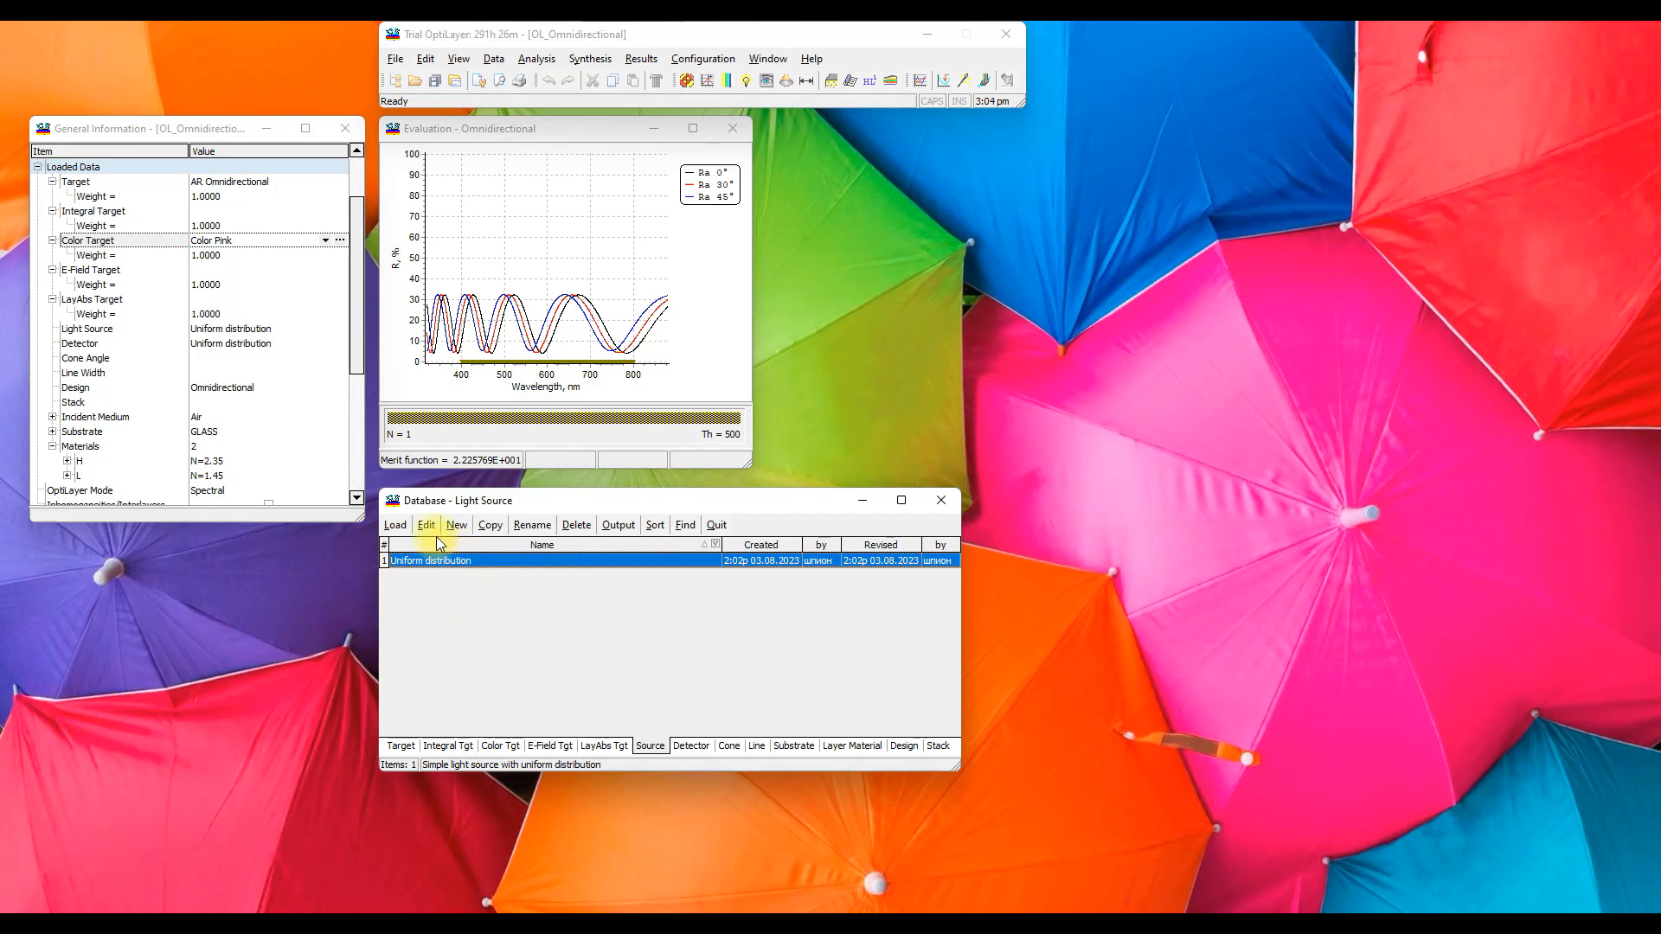
click(394, 59)
mouse_move(454, 159)
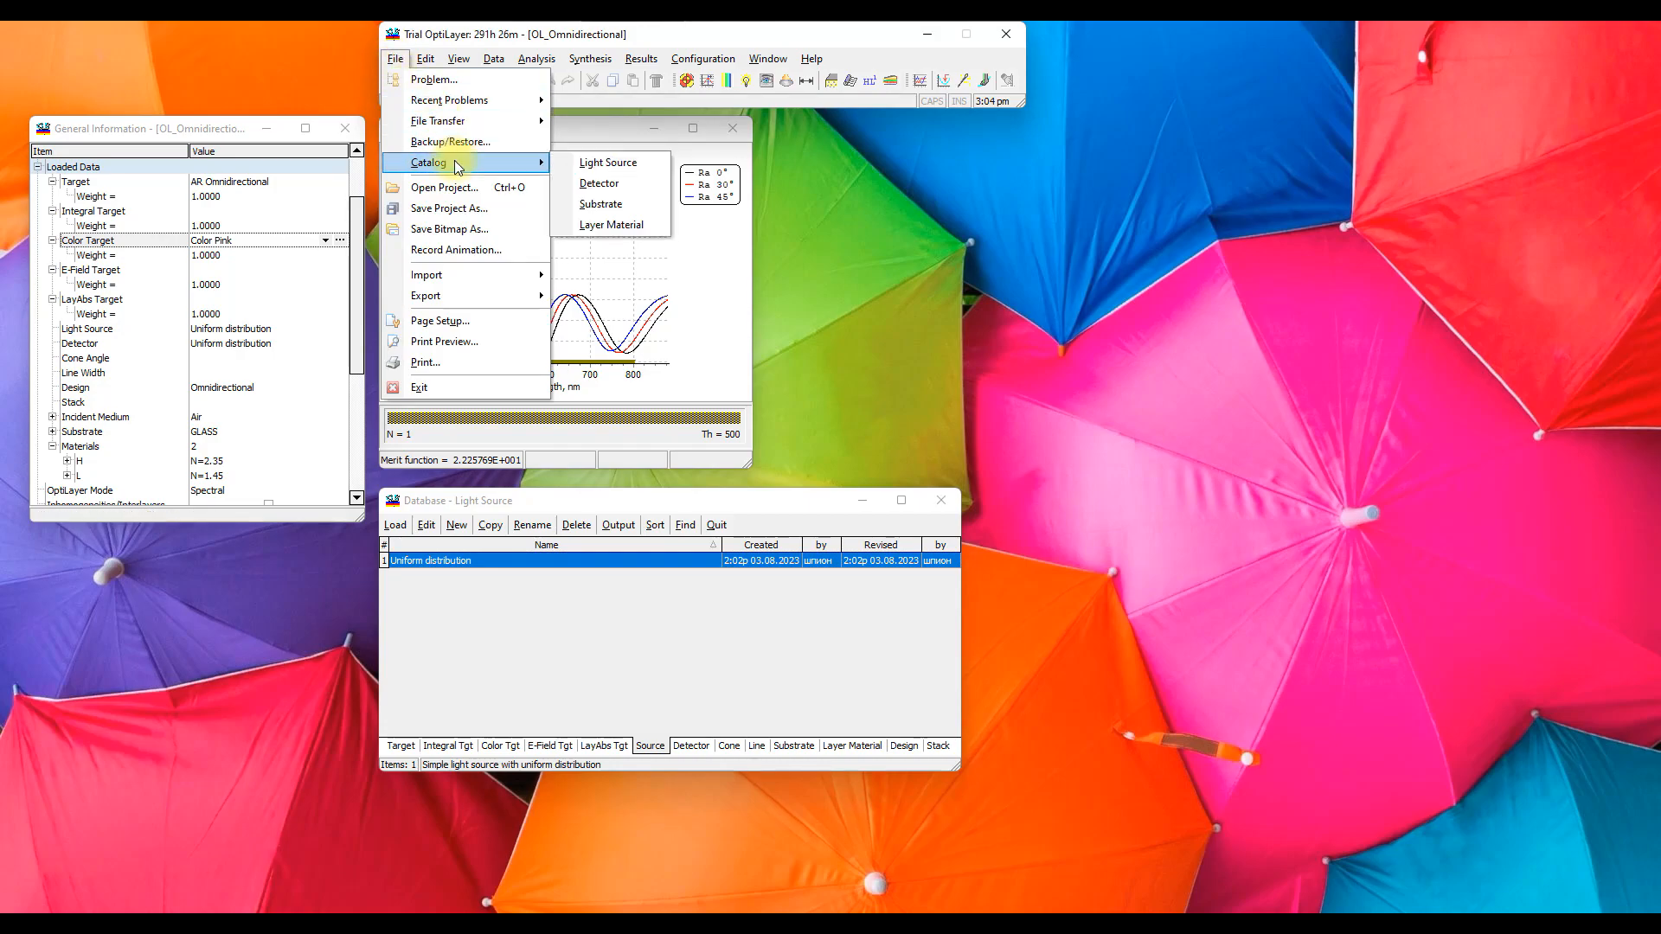
click(621, 163)
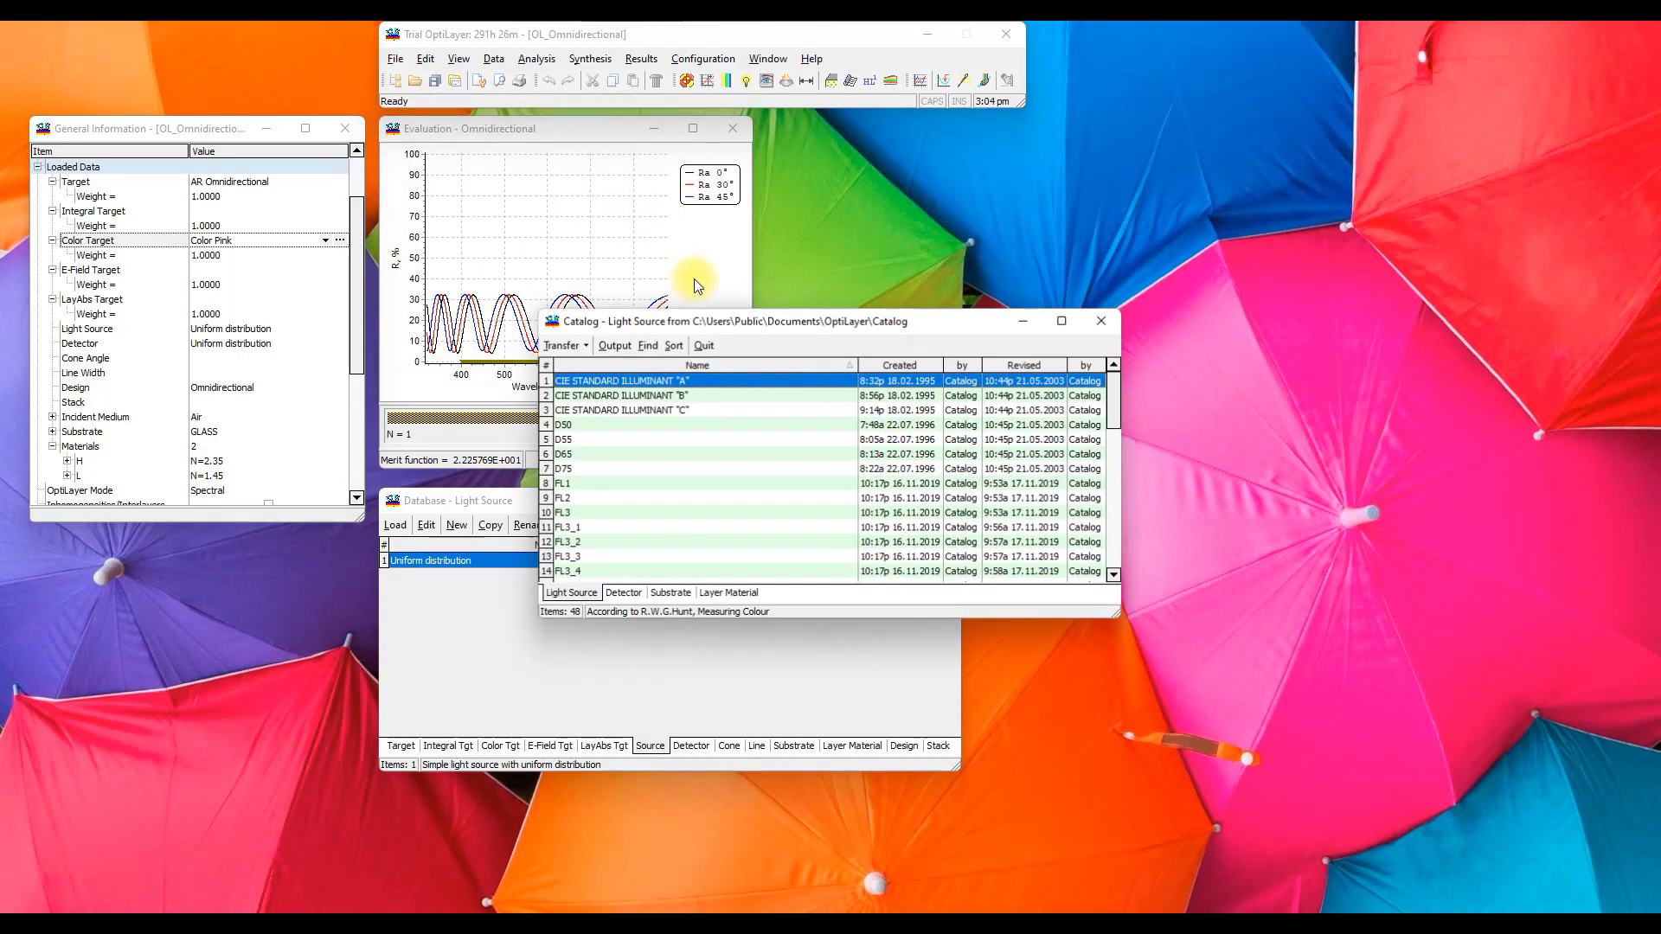
click(563, 454)
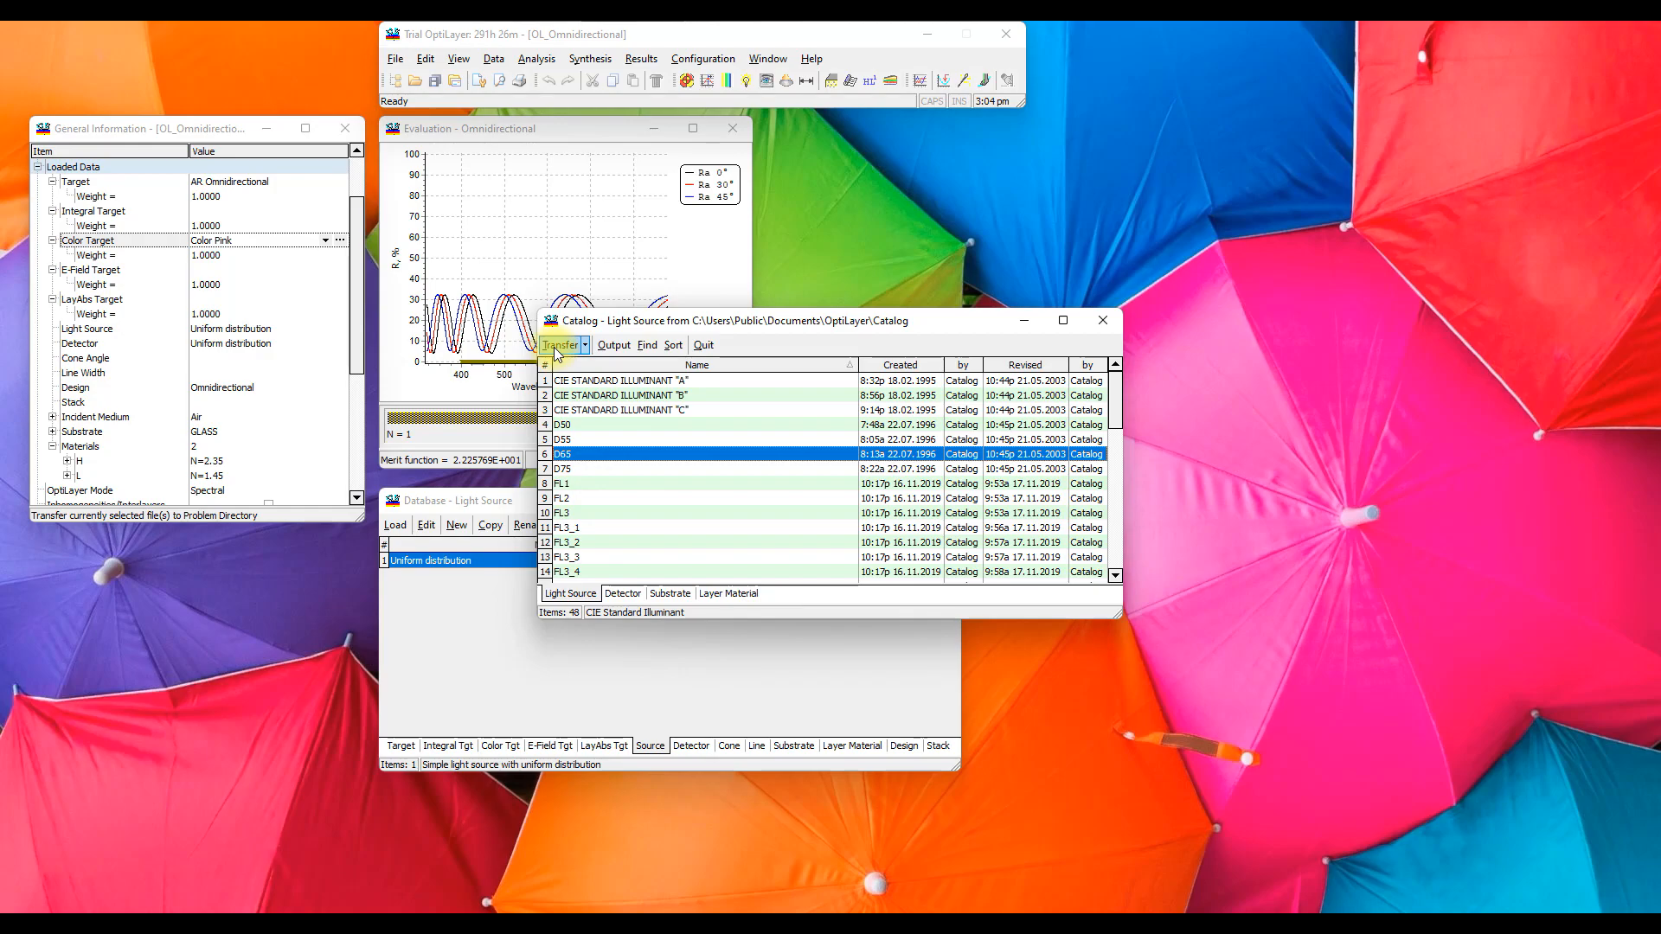
click(560, 344)
click(893, 529)
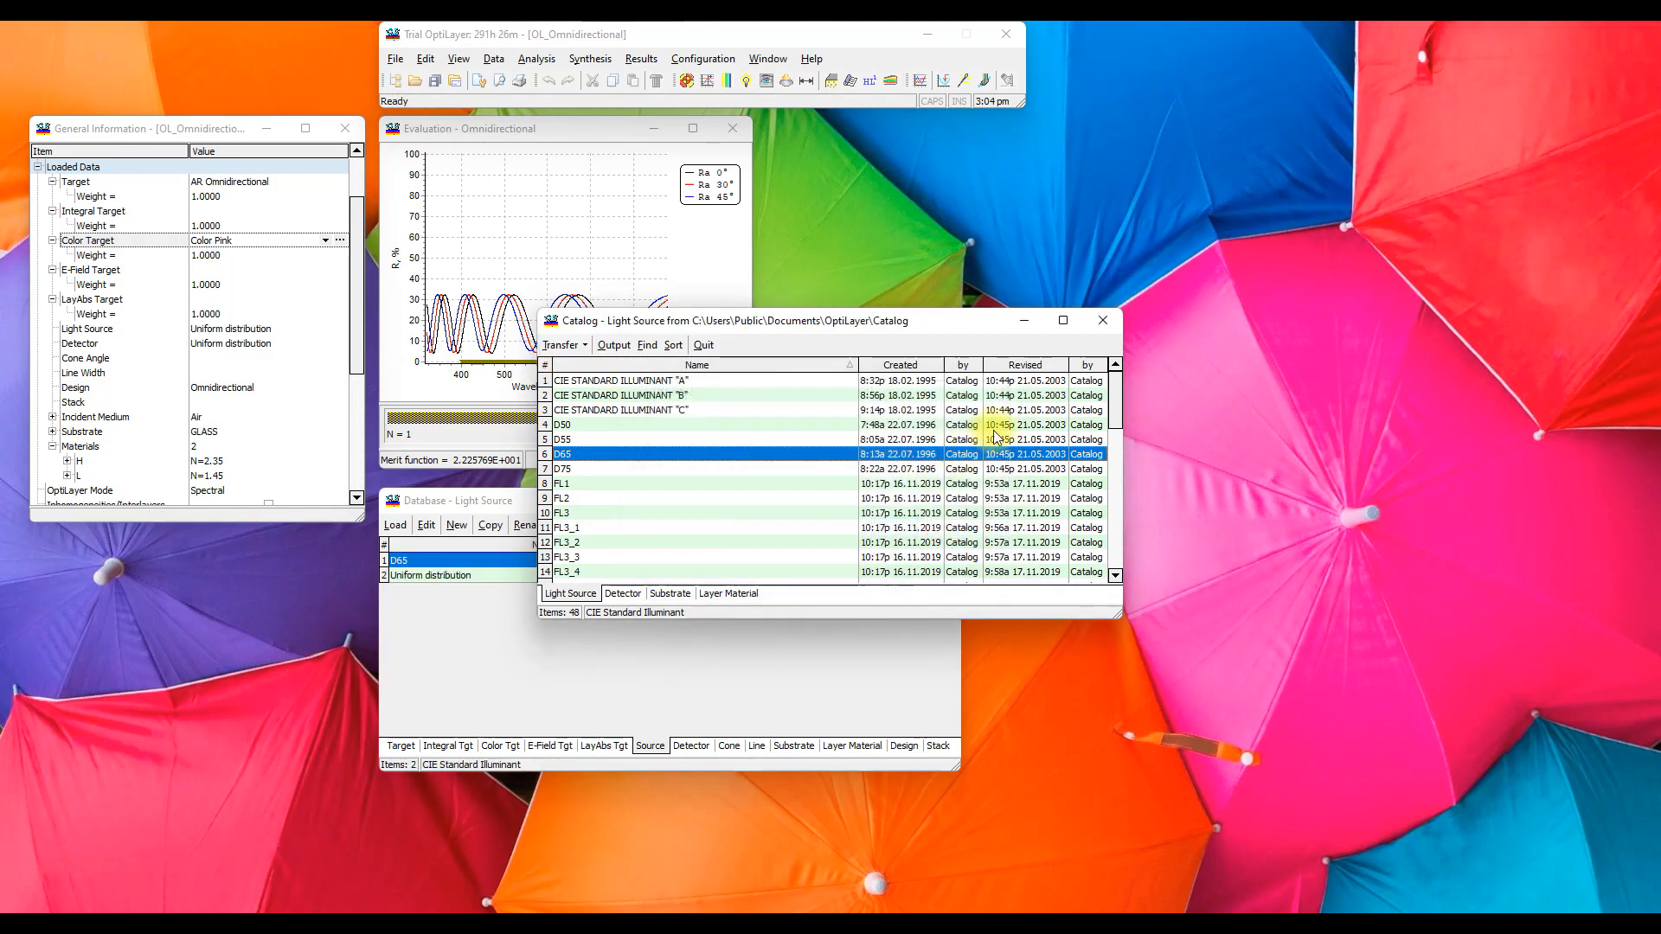
click(1102, 321)
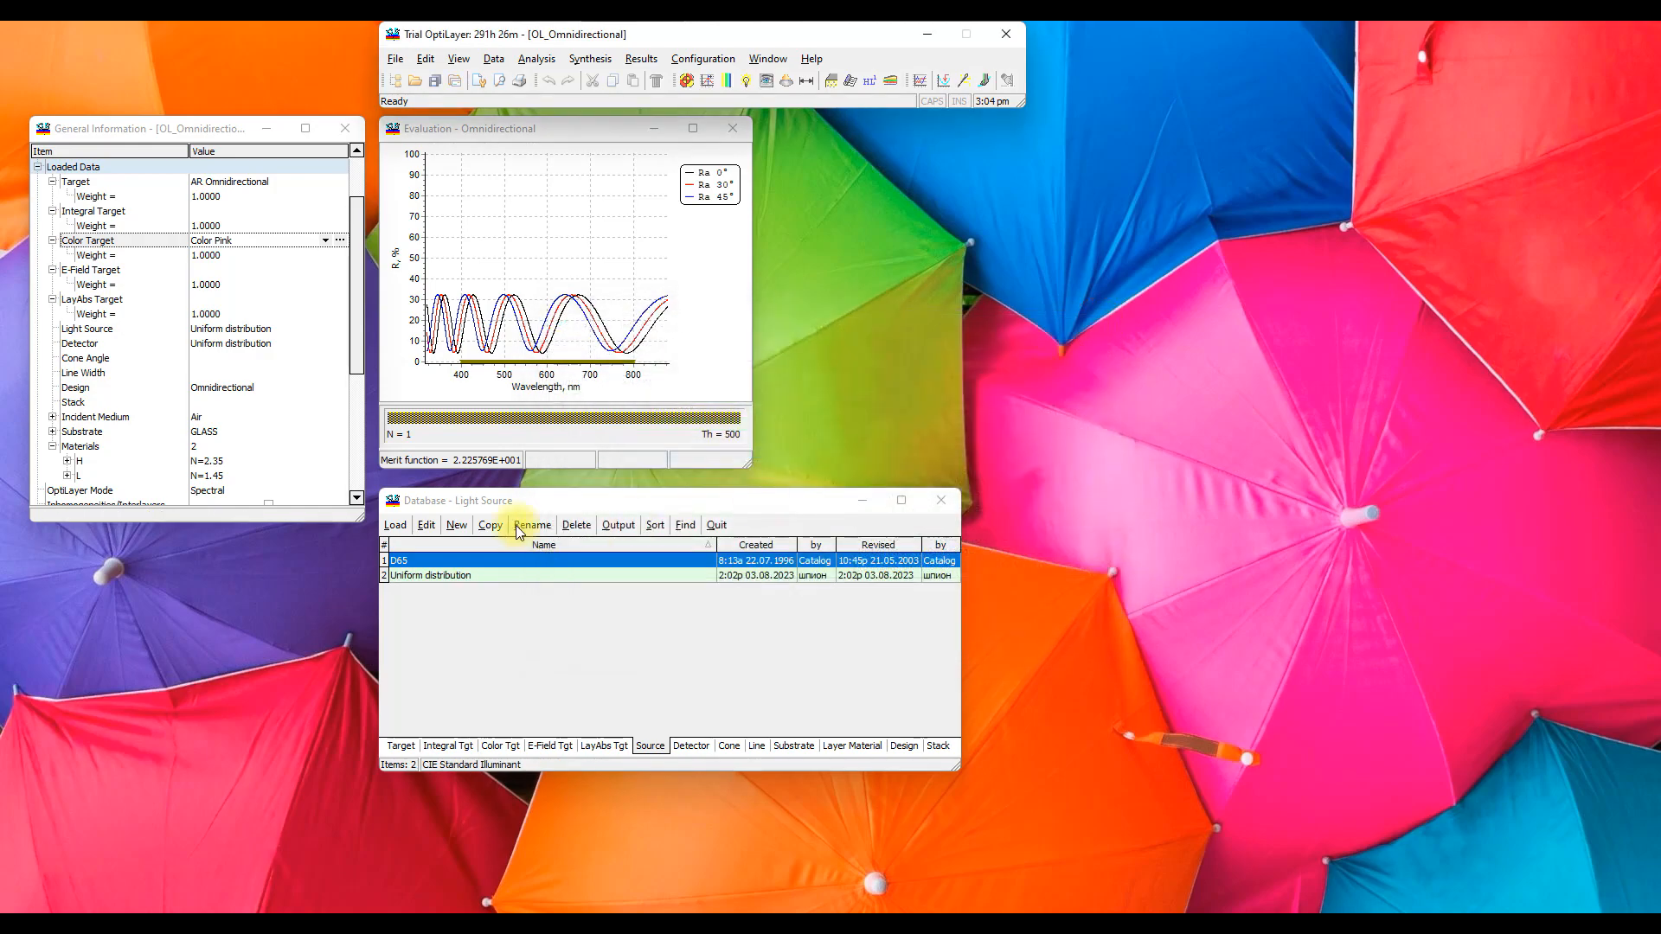
click(396, 526)
Step: Load the GLASS substrate and the layer materials N=1.45 and N=2.35 from the database
click(794, 745)
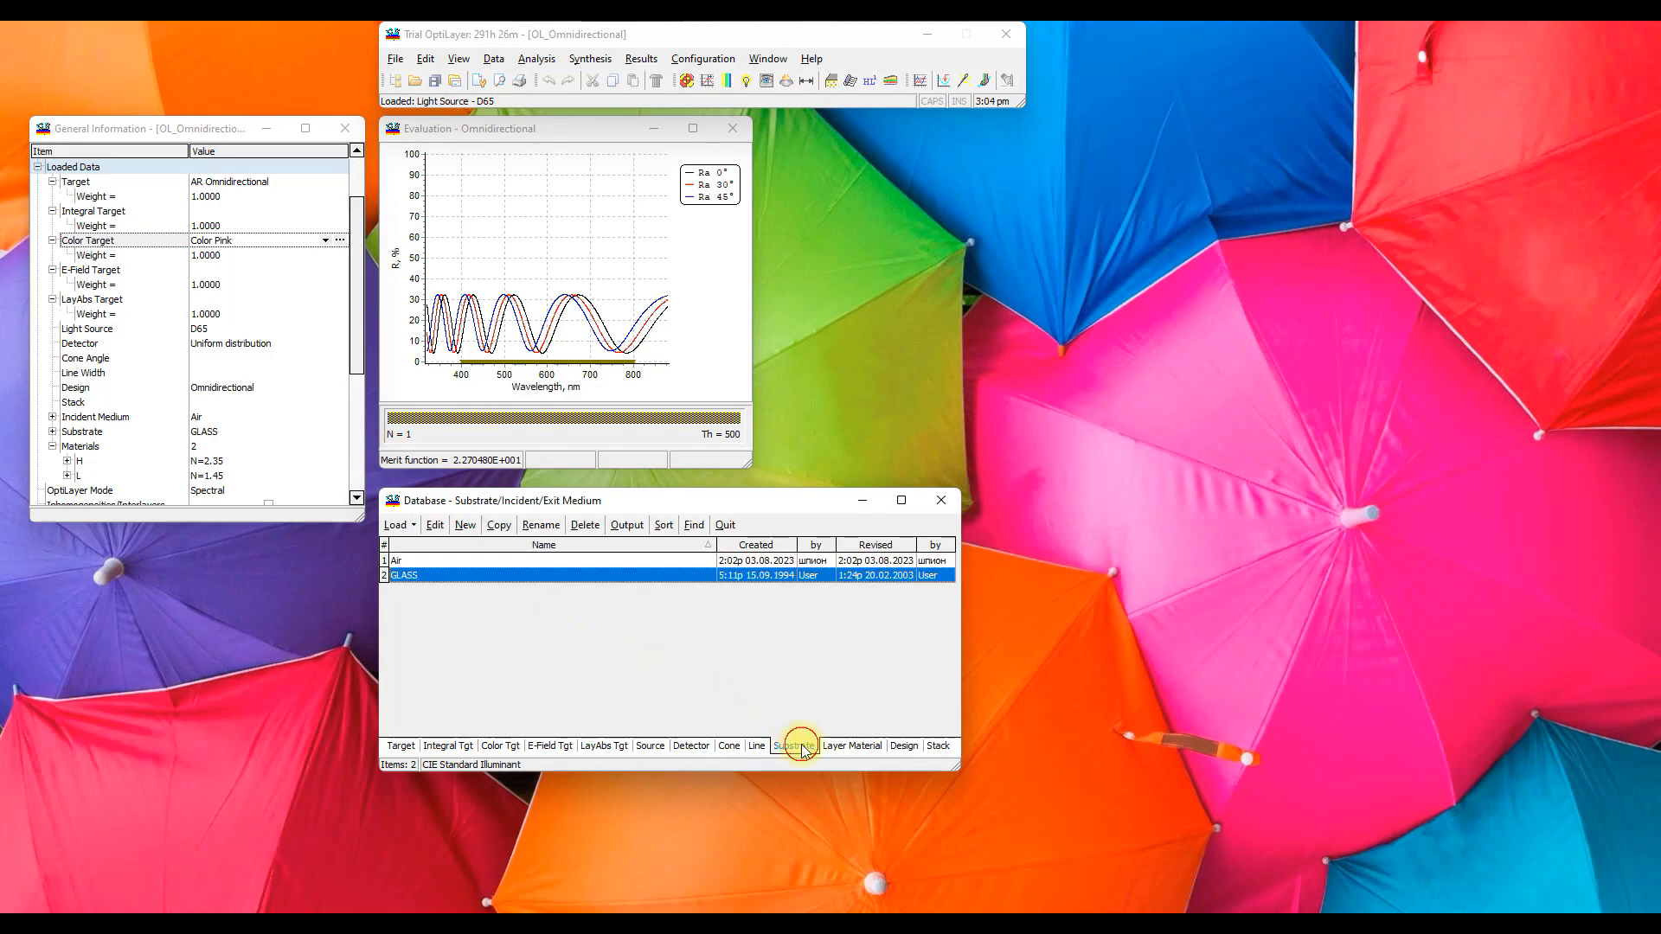
click(400, 525)
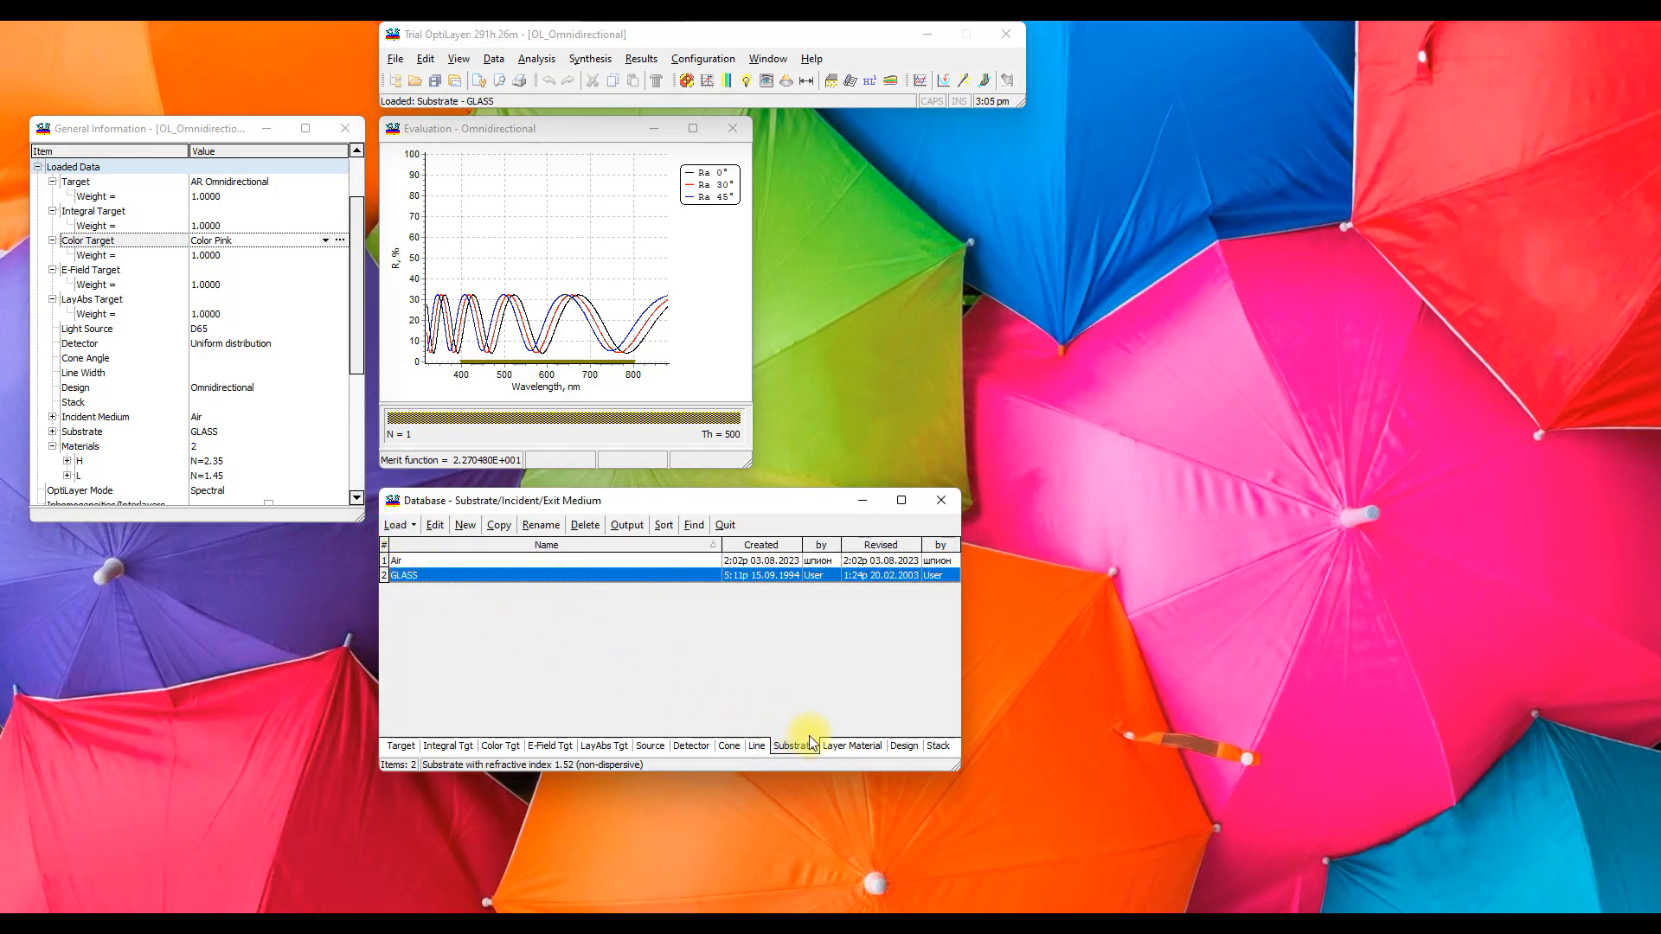
click(851, 746)
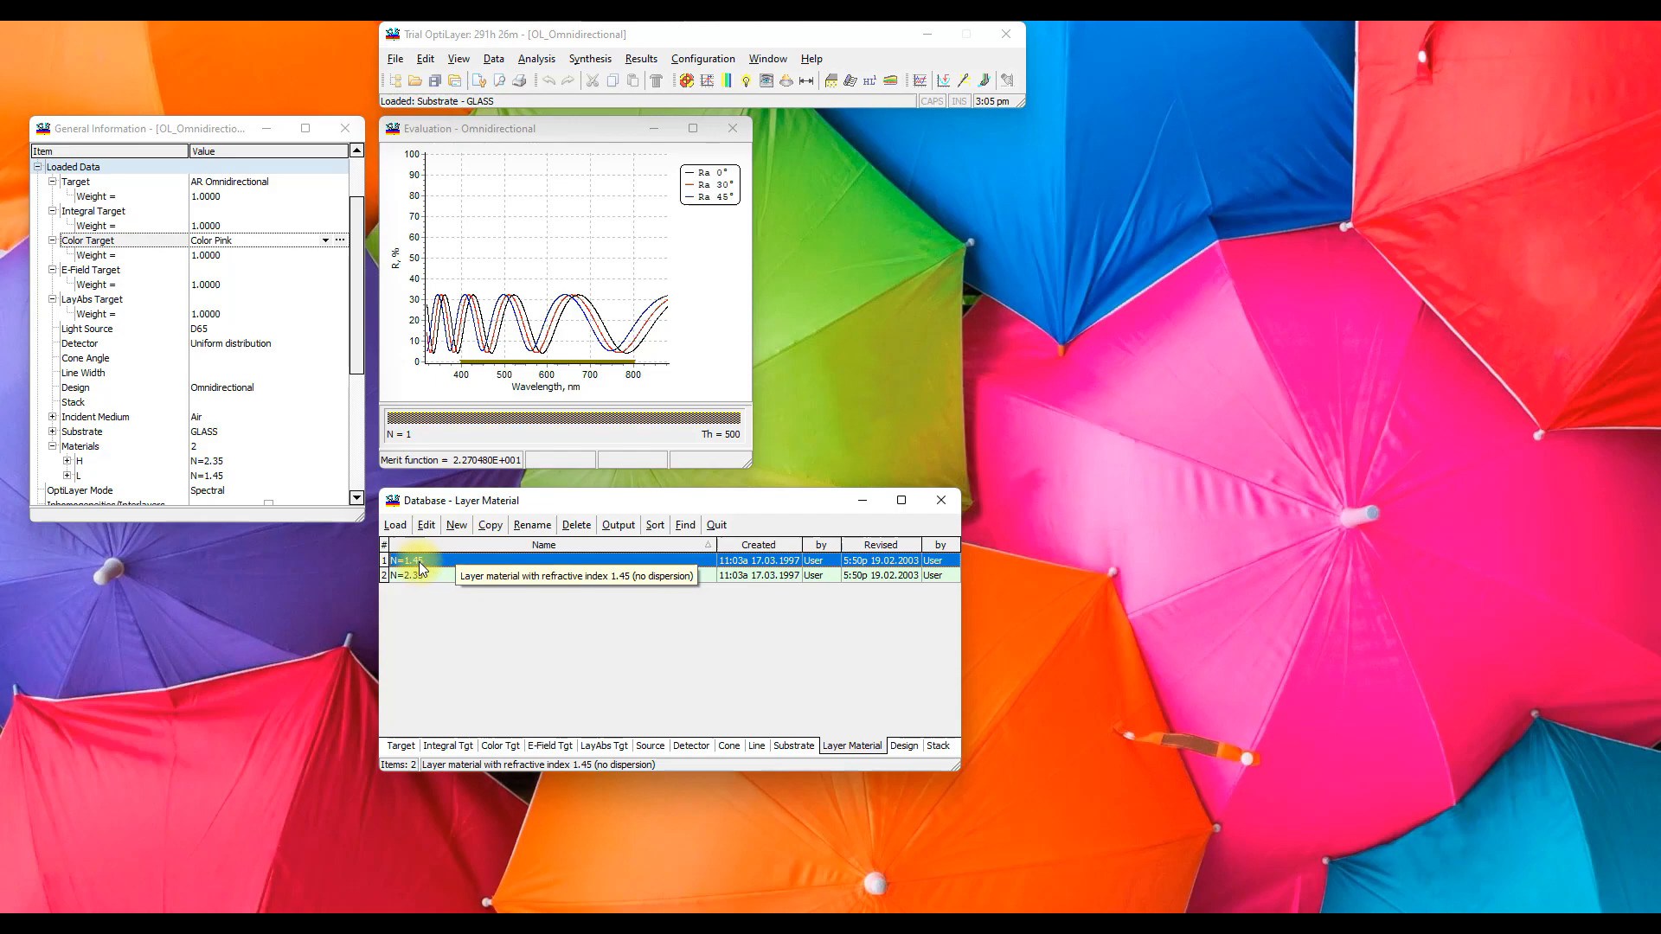
click(394, 526)
click(417, 576)
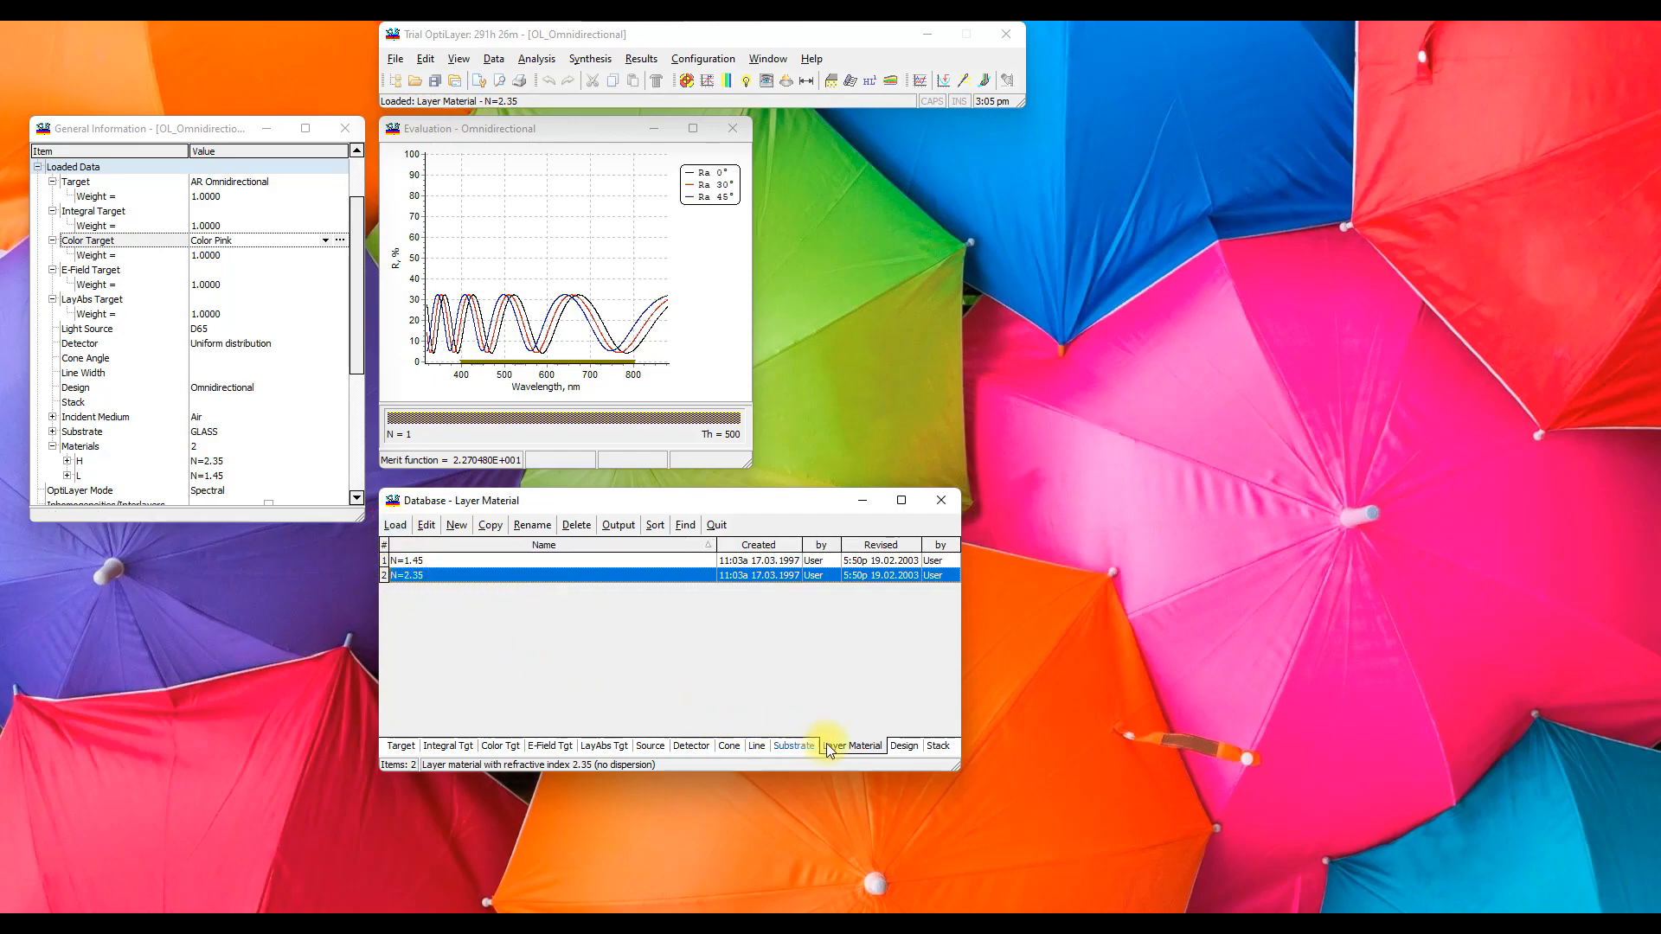
Step: Open the Omnidirectional design to review its layer, accept it and load the design
click(903, 745)
click(435, 526)
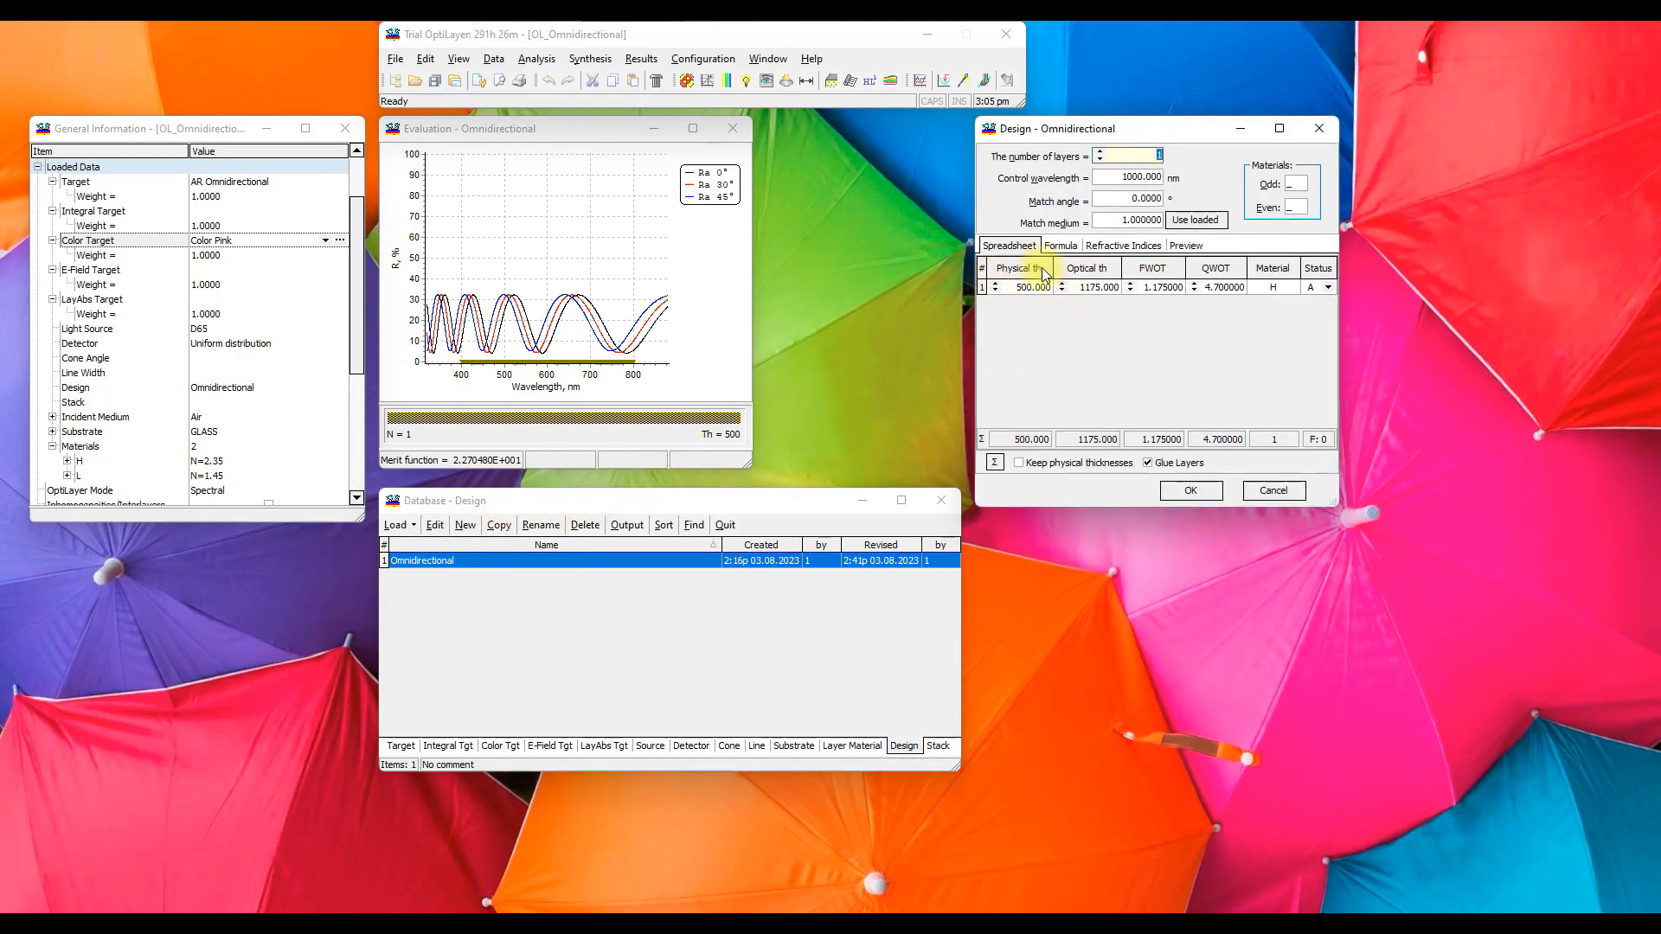
click(1193, 491)
click(416, 526)
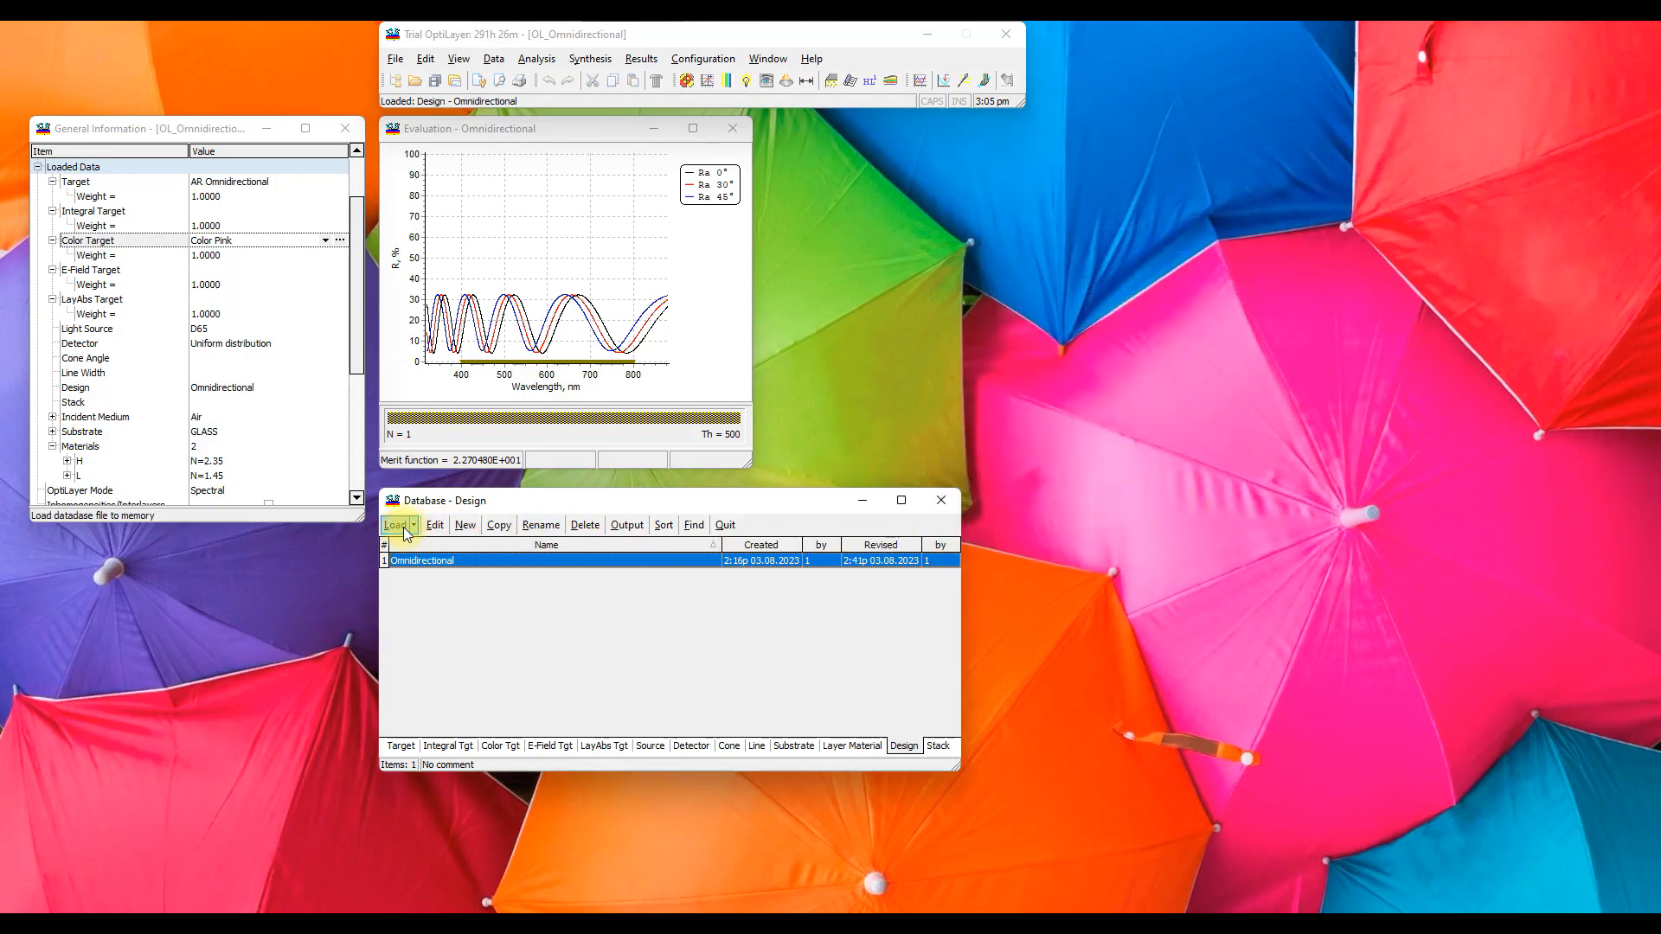
Step: Calculate the design's color coordinates for average-polarization reflectance at 10 angles from 0 to 45°, and enlarge the chromaticity diagram
click(531, 61)
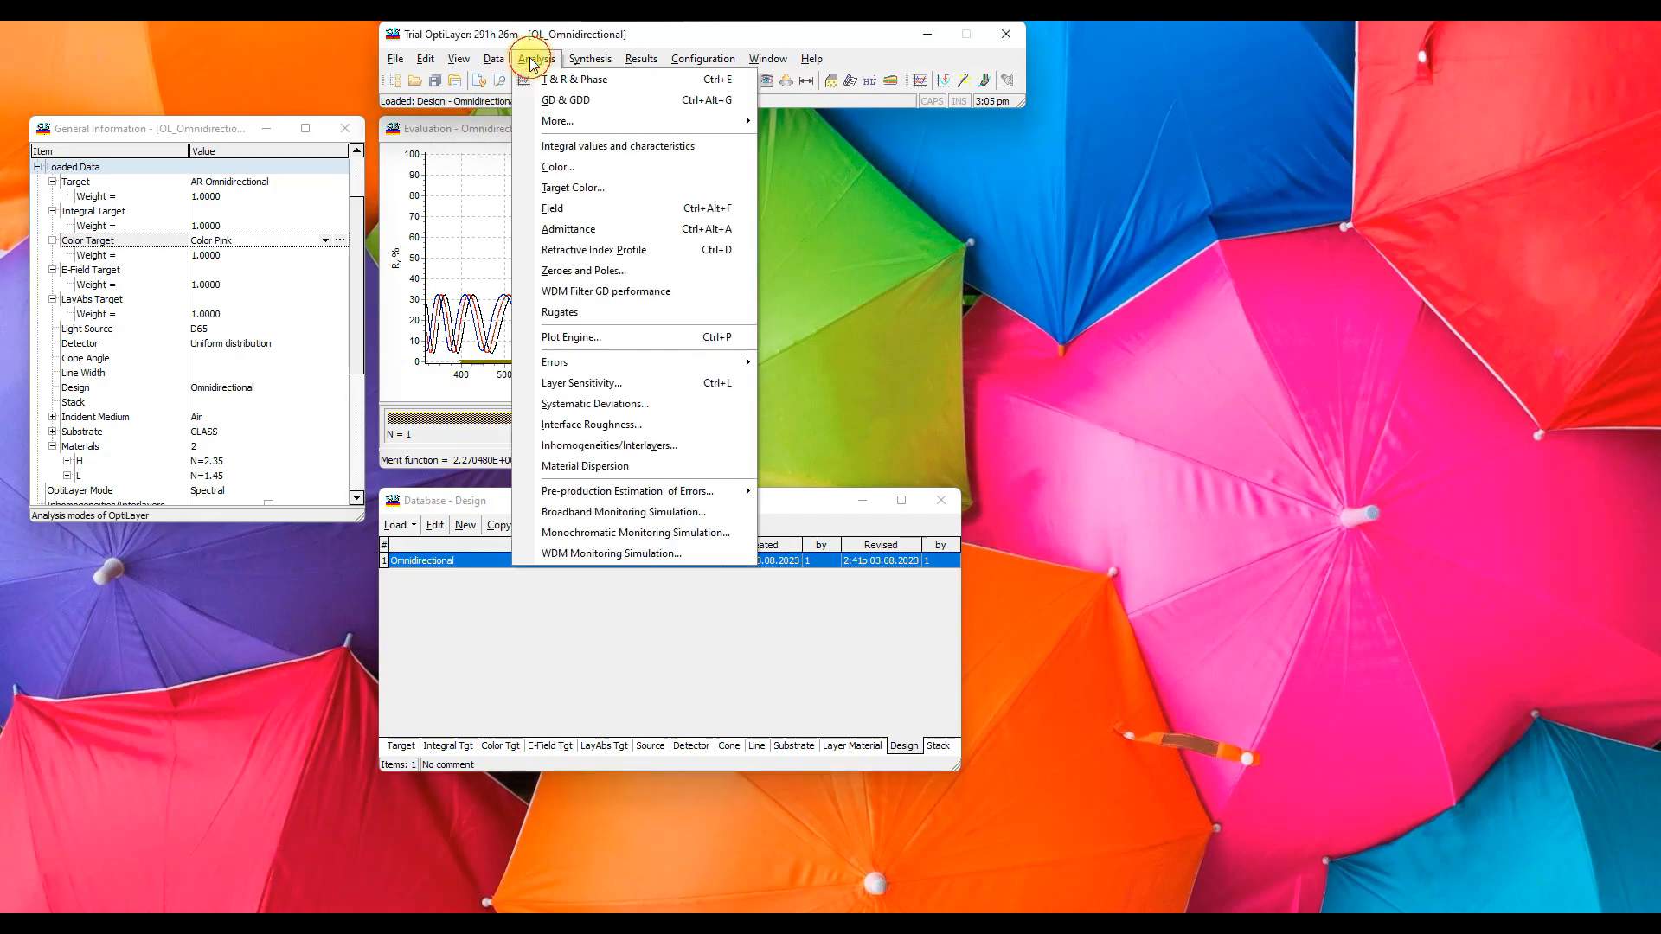
click(571, 168)
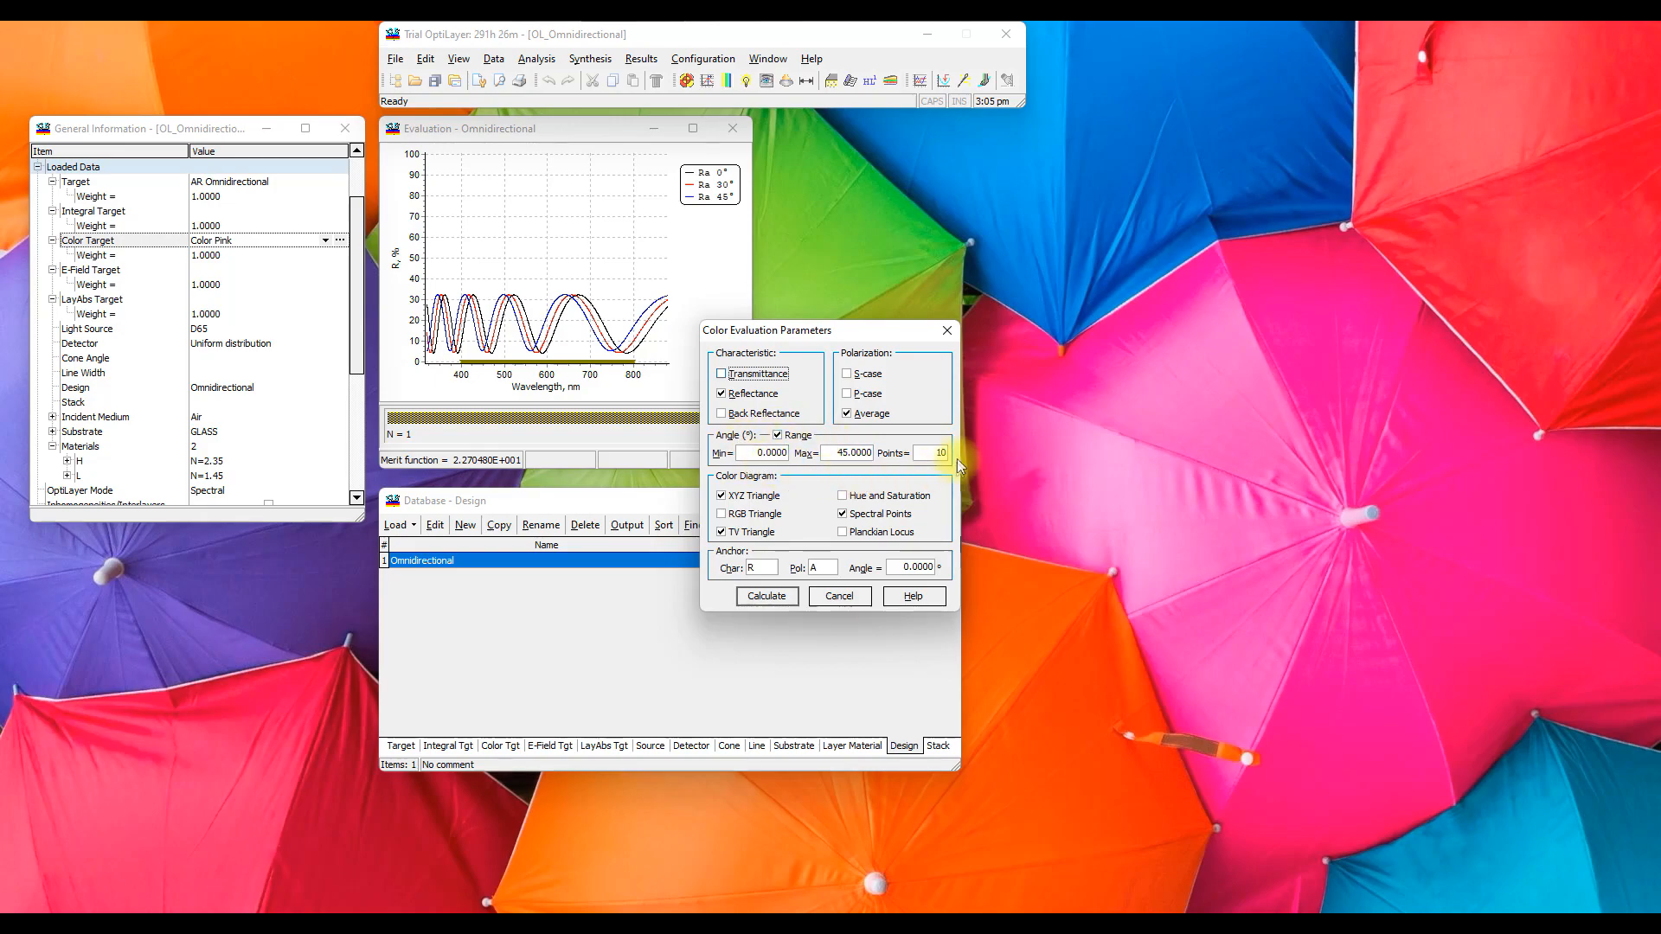
click(762, 599)
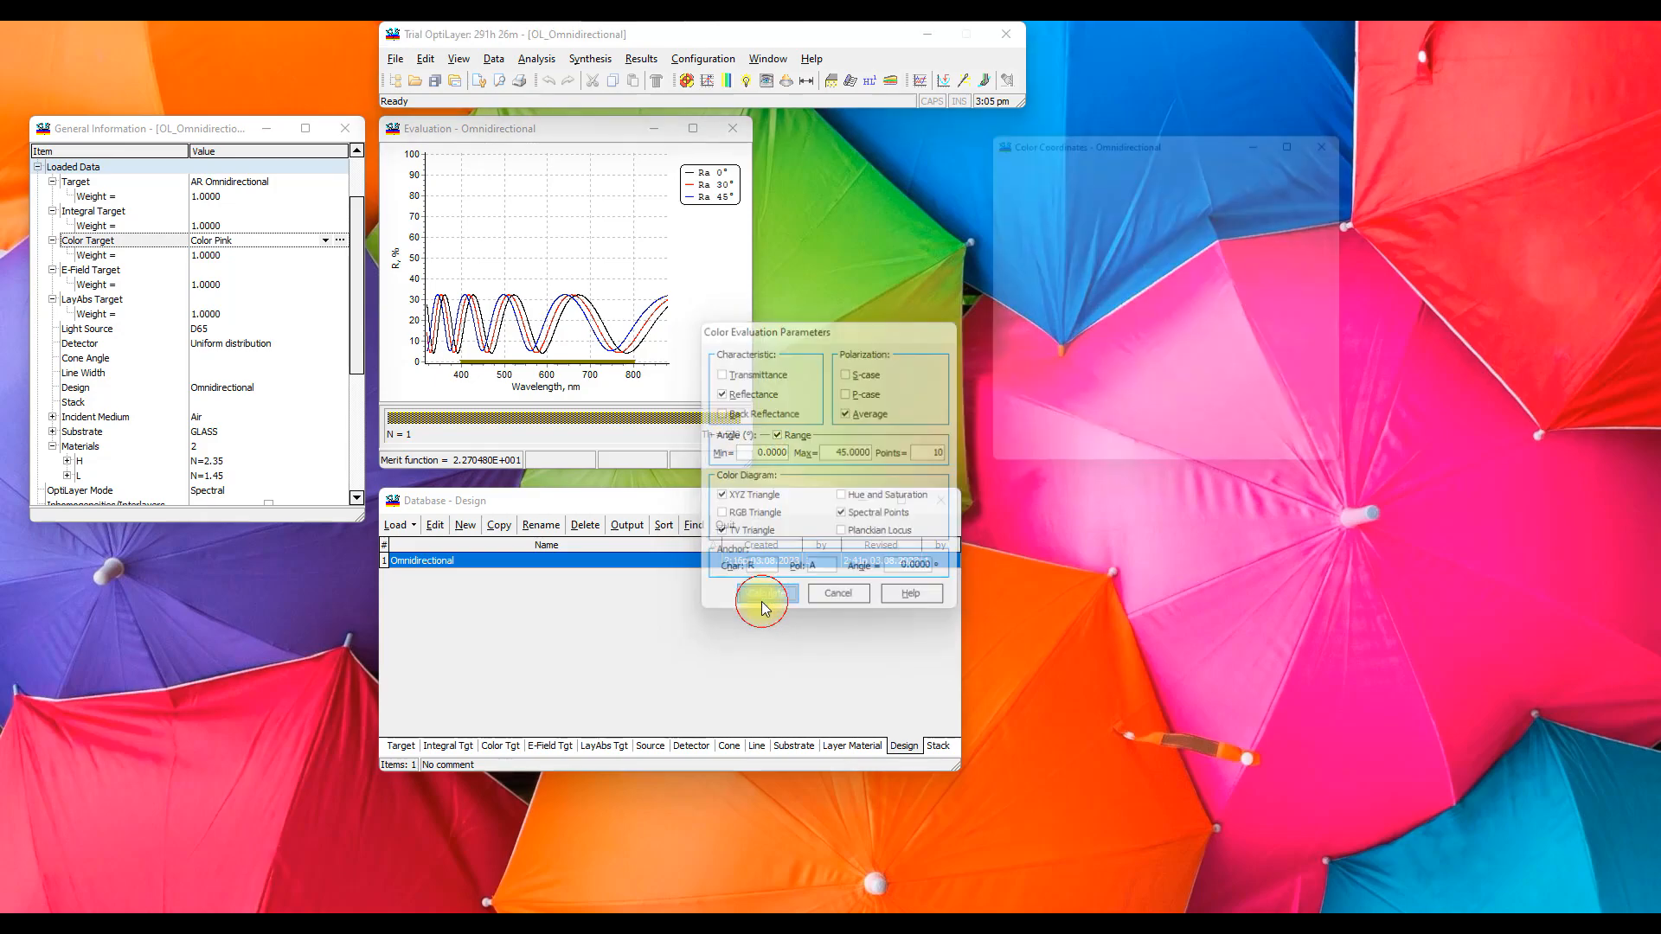
drag(1204, 340, 1103, 245)
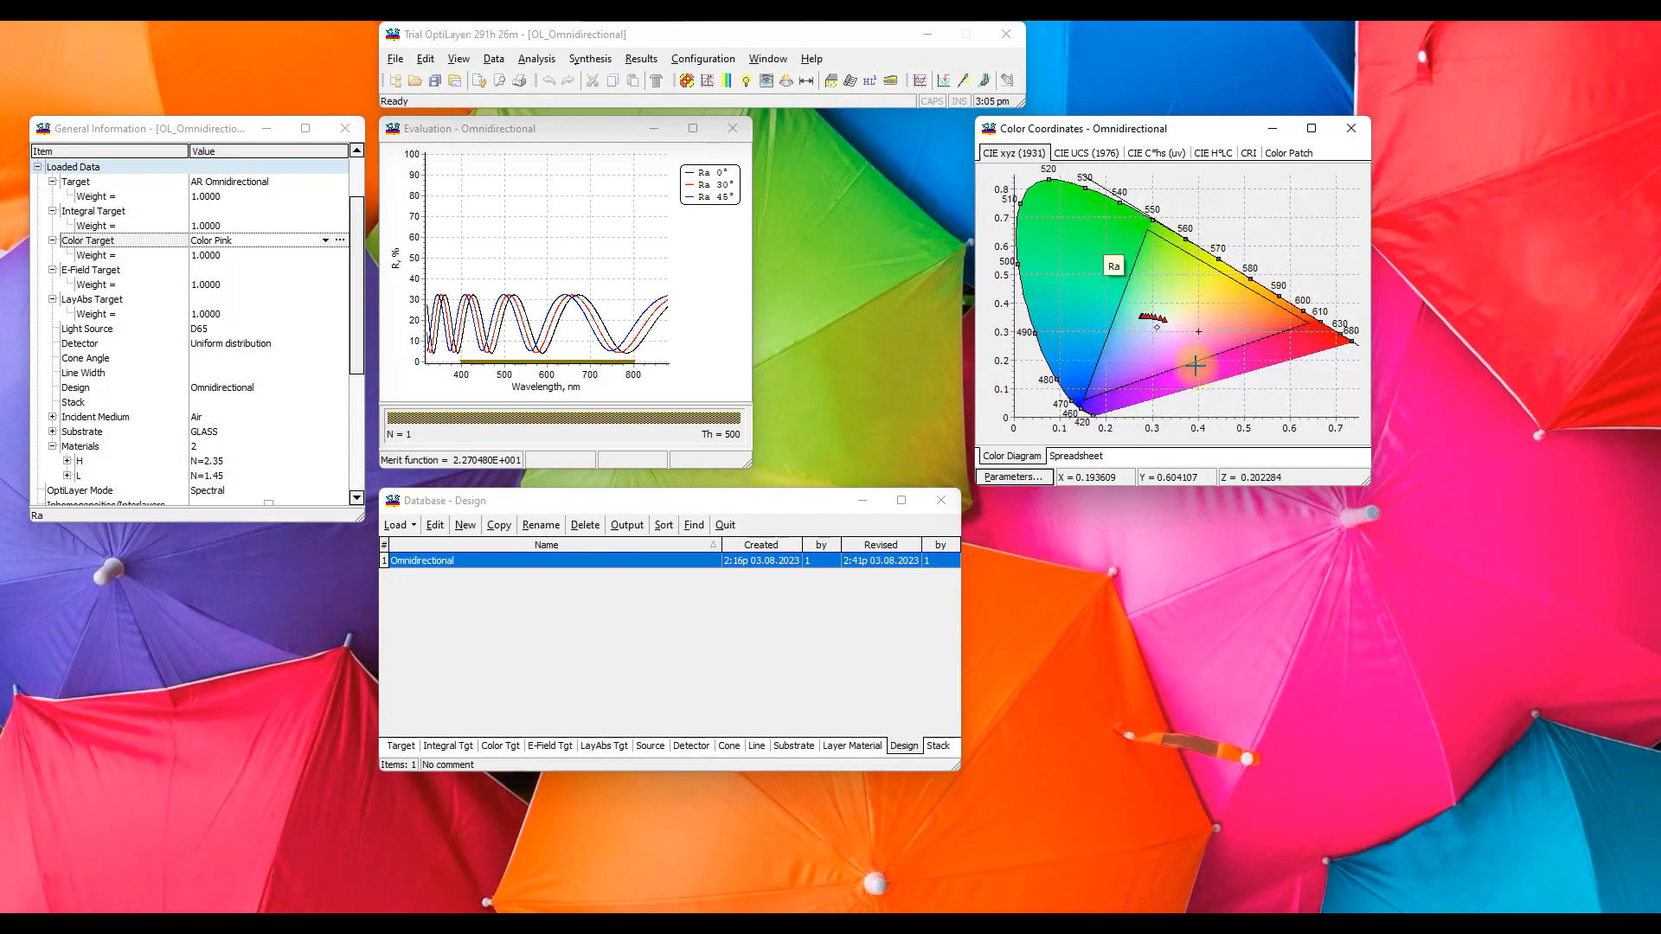
drag(1368, 482, 1449, 564)
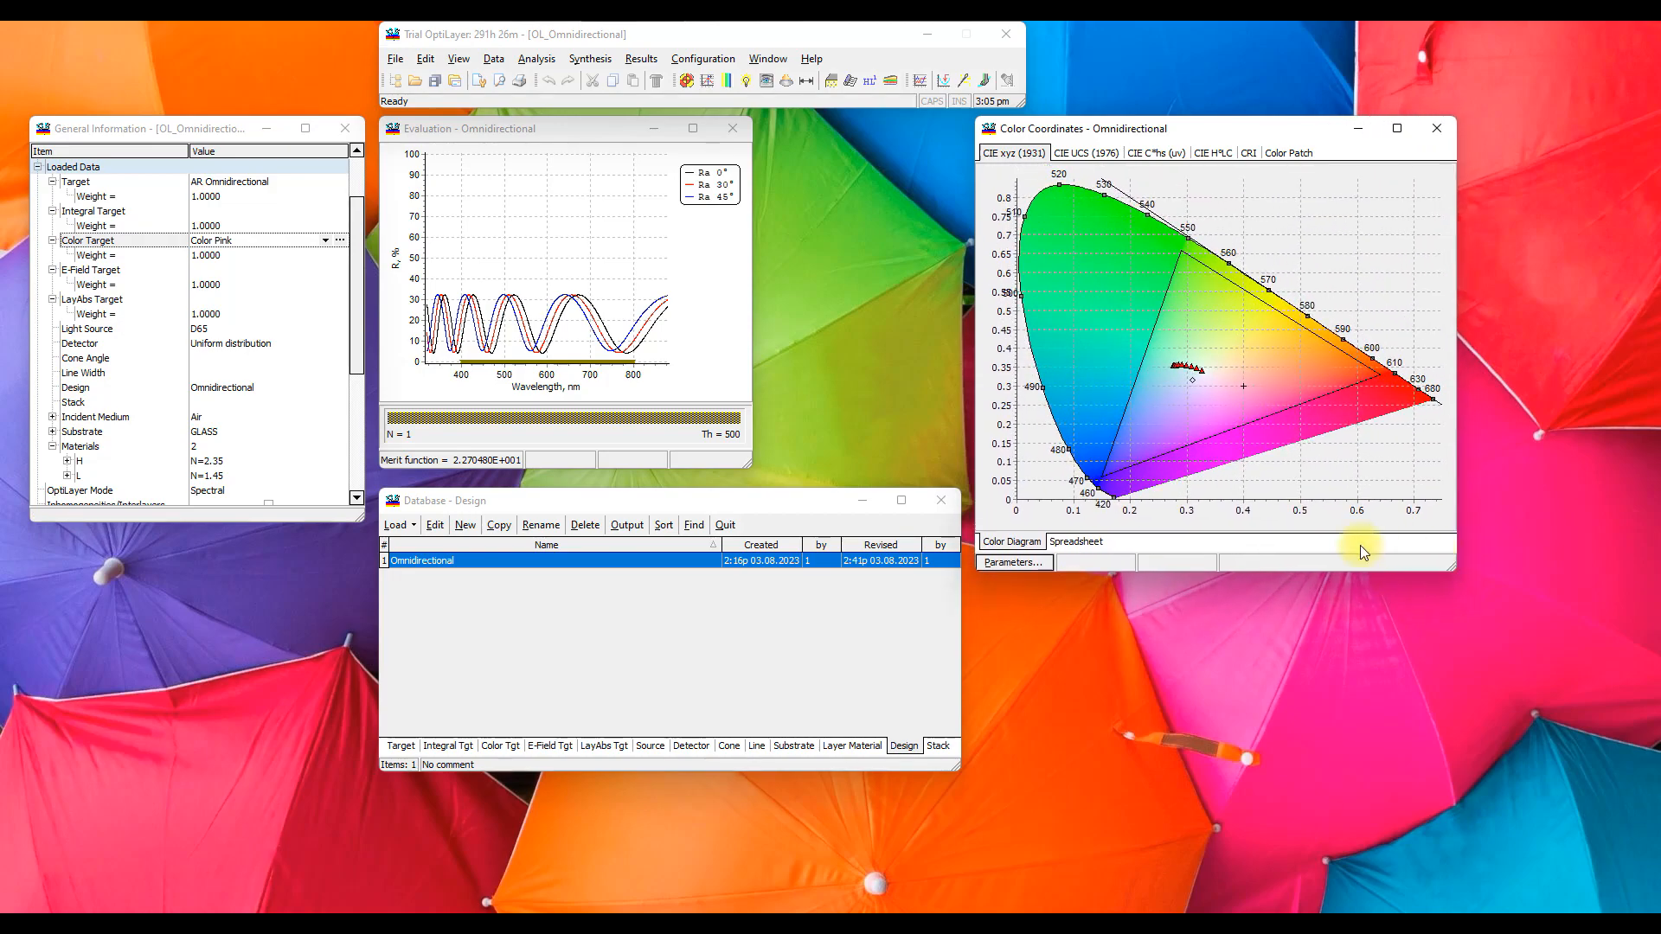
Step: Run automatic Needle Optimization on the loaded Omnidirectional design
click(606, 58)
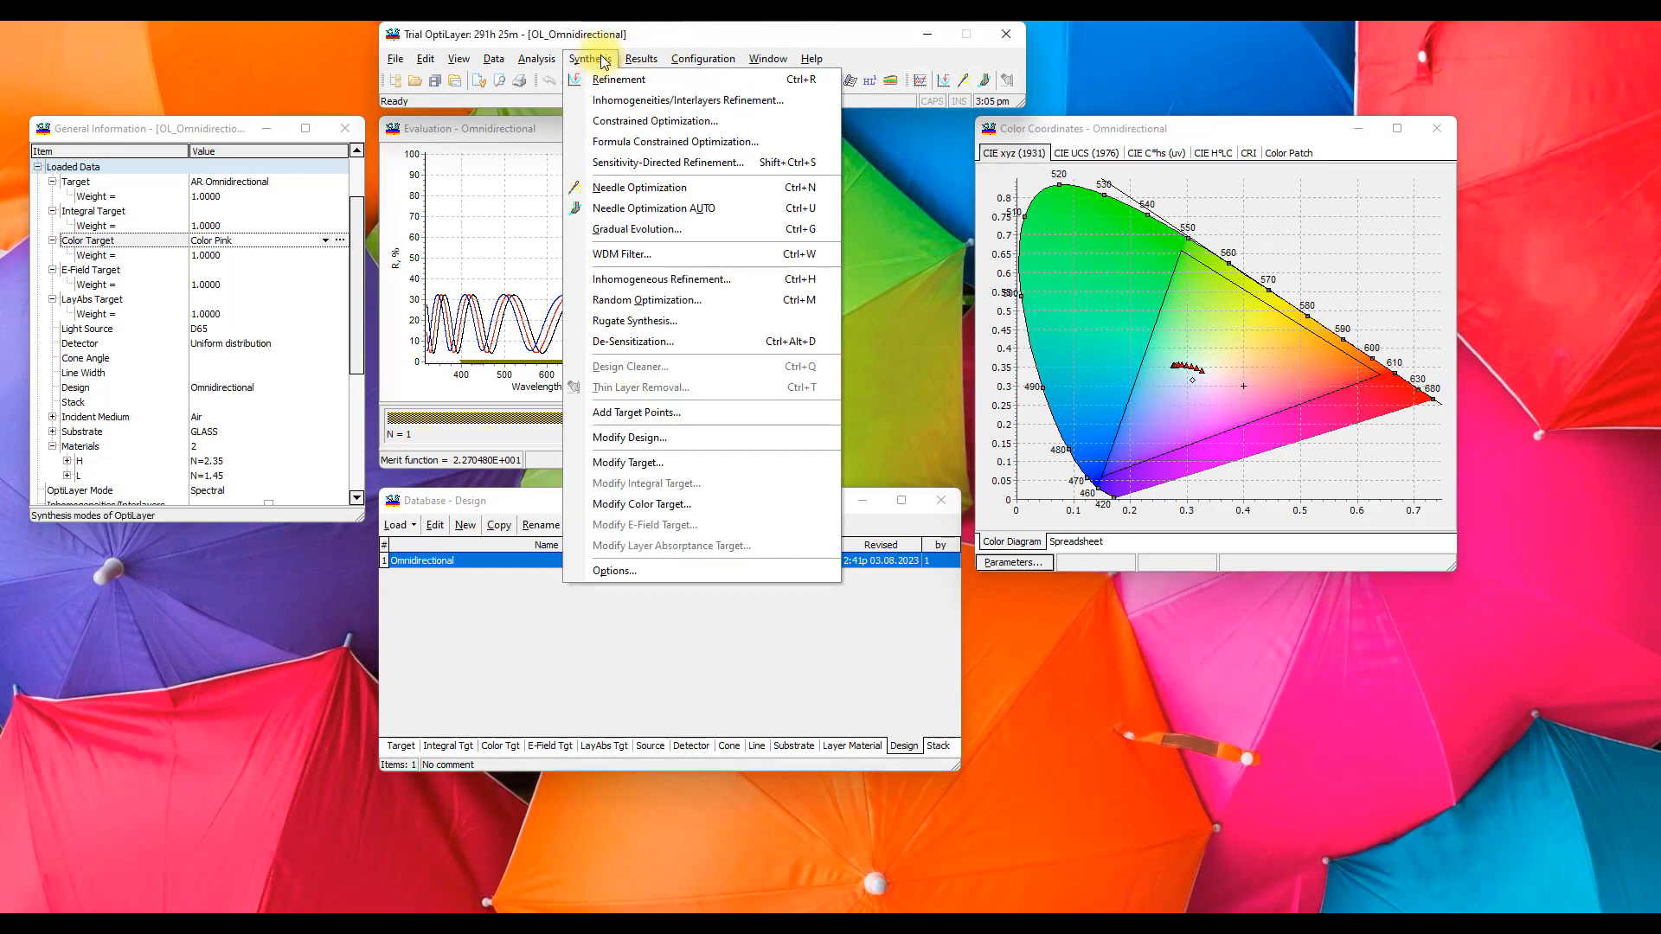
click(644, 203)
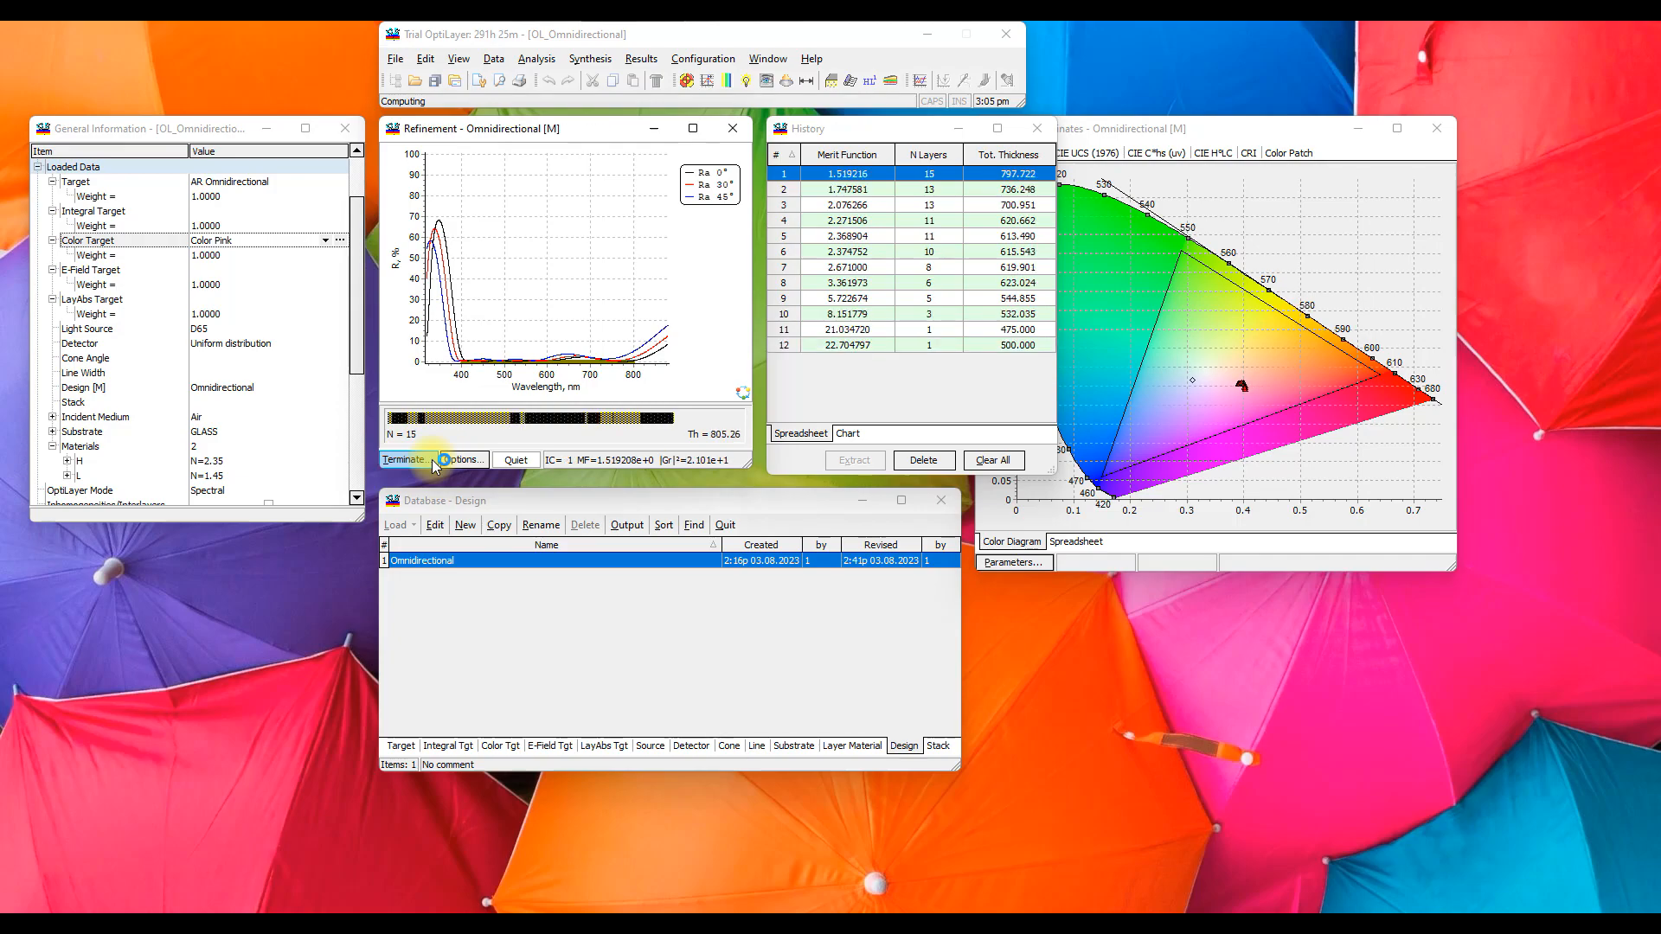
click(434, 462)
click(917, 525)
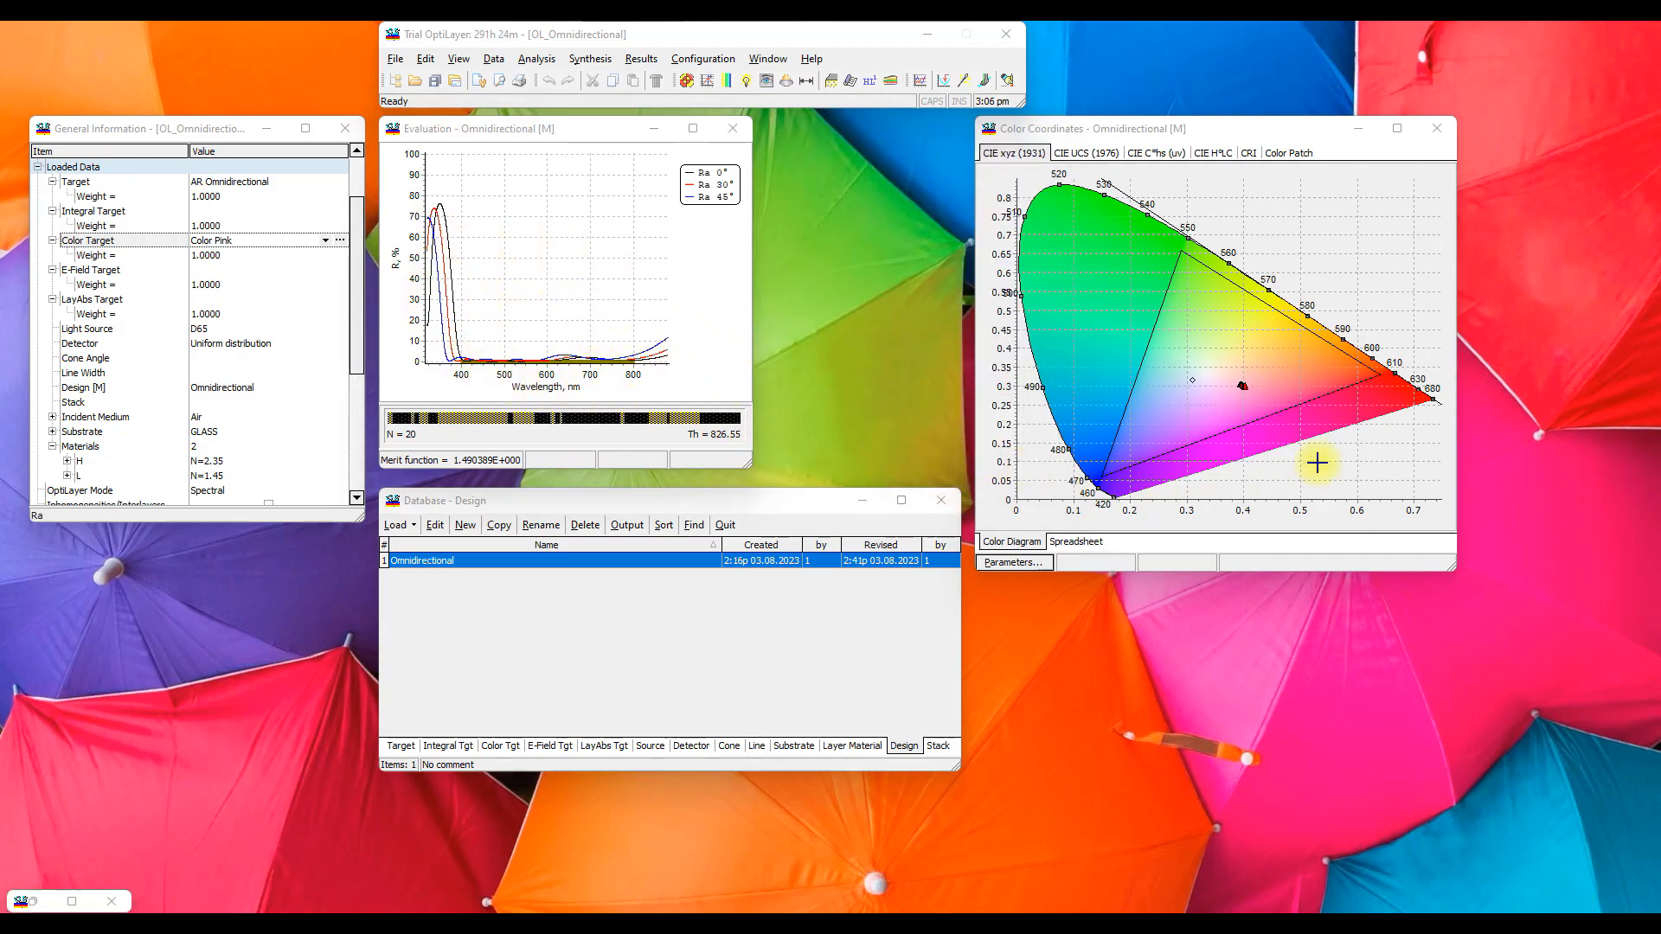
click(1214, 358)
drag(1219, 358, 1156, 288)
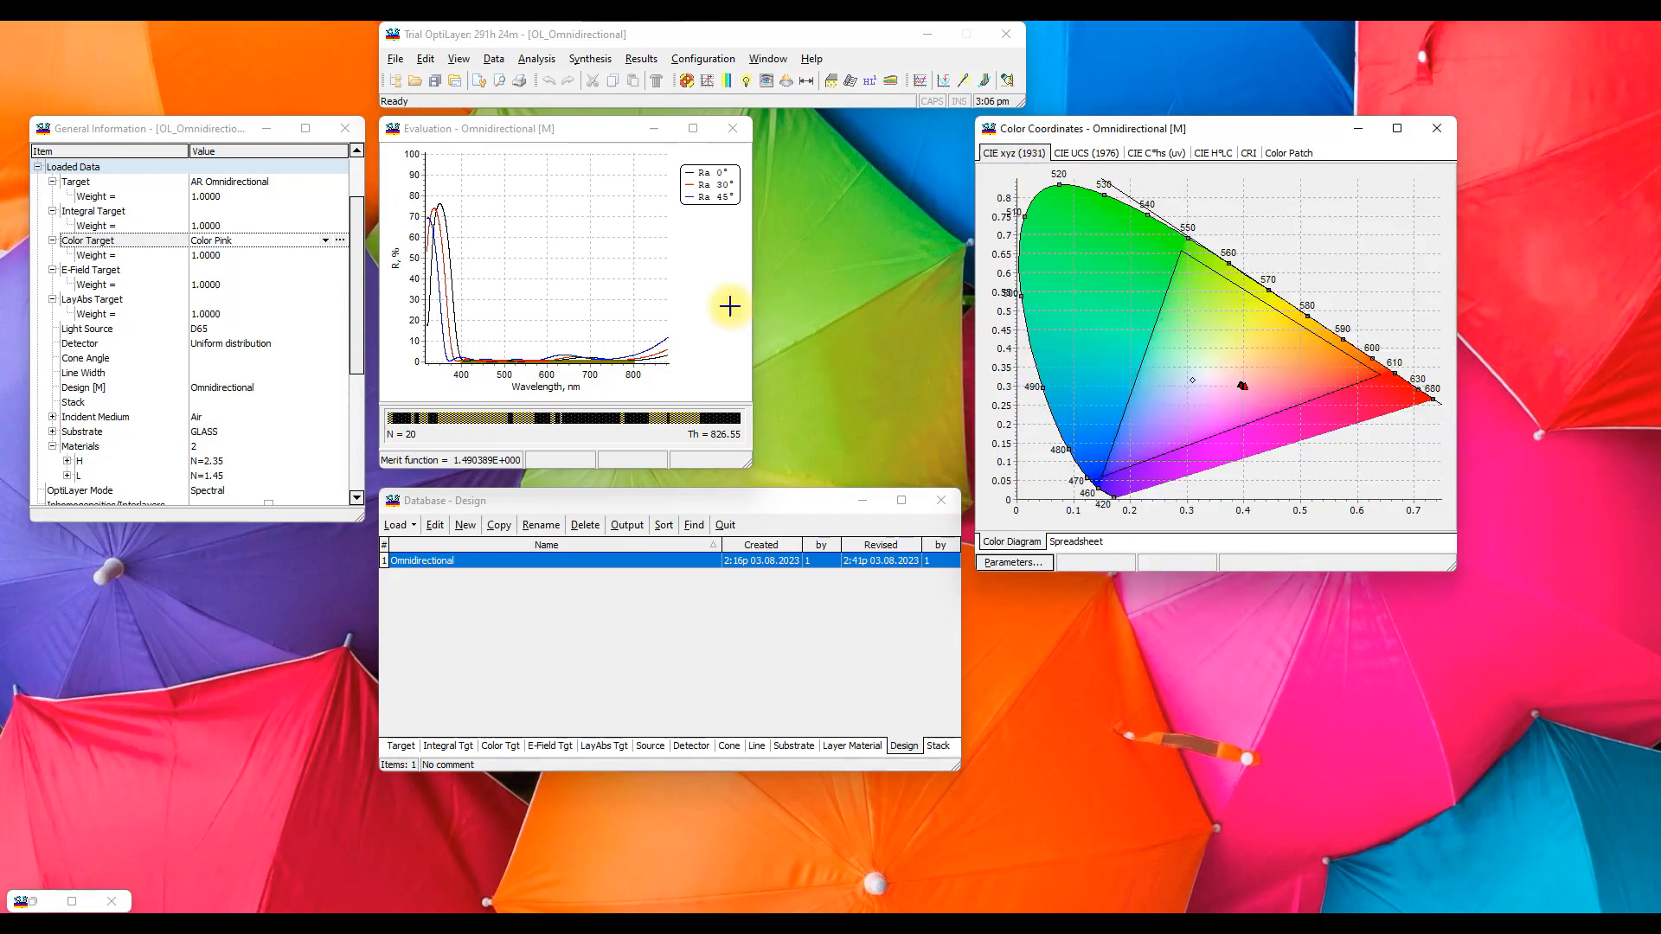
Step: Review the optimized design's refractive index profile and layer thickness chart, then close the chart
click(537, 59)
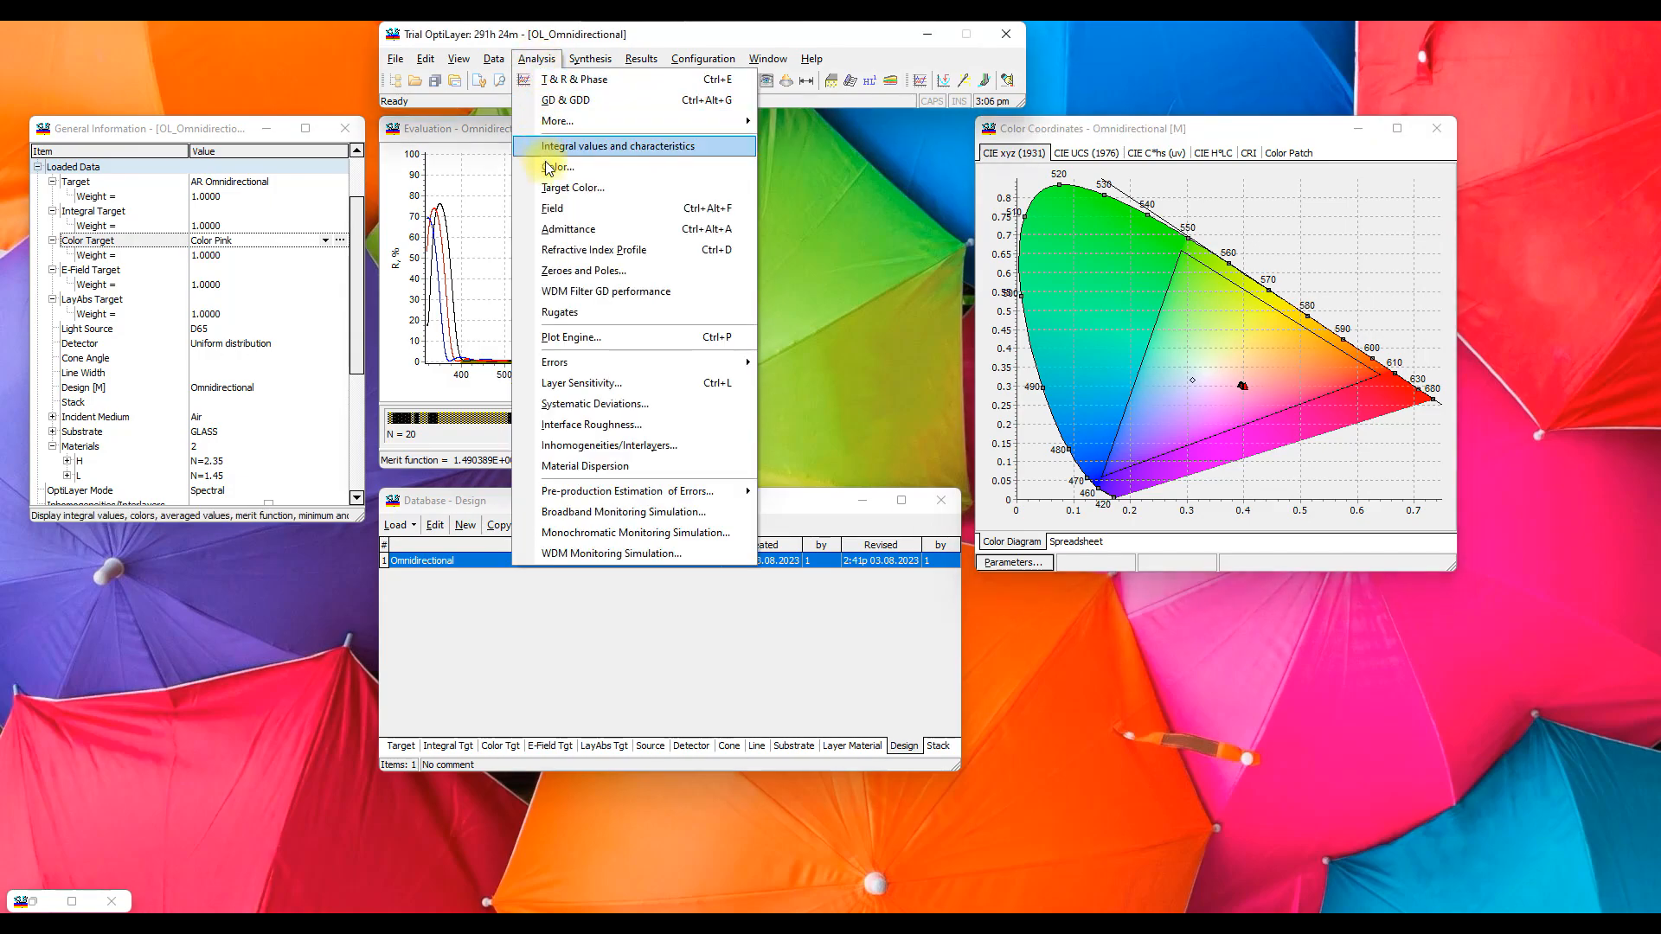
click(547, 249)
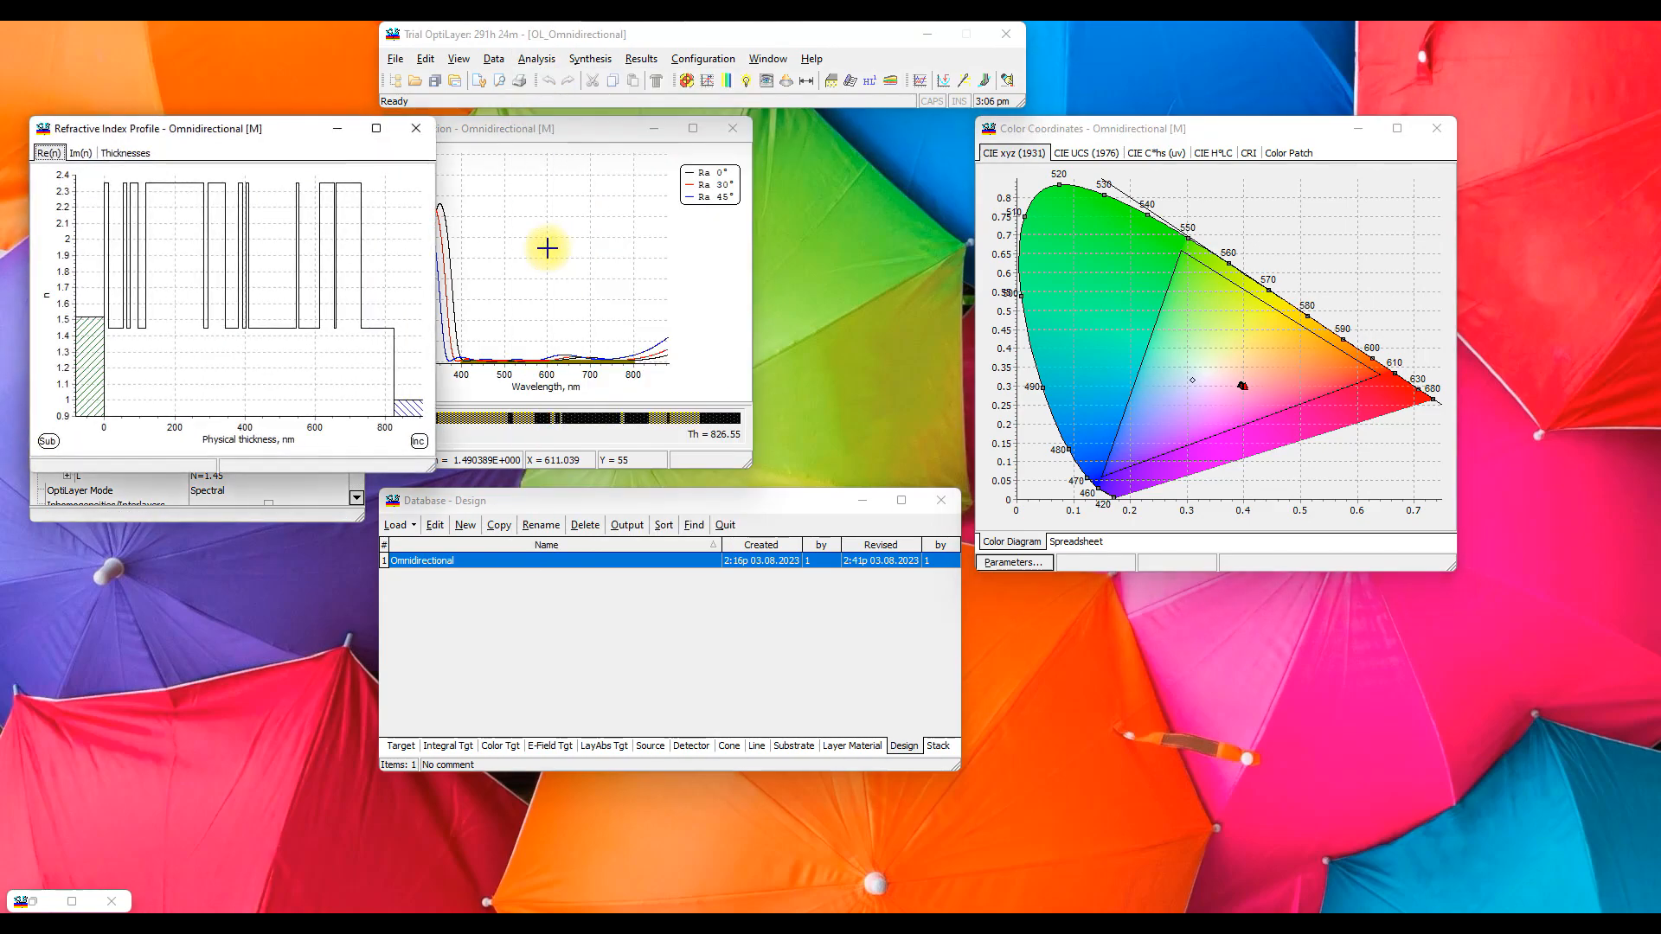
click(125, 153)
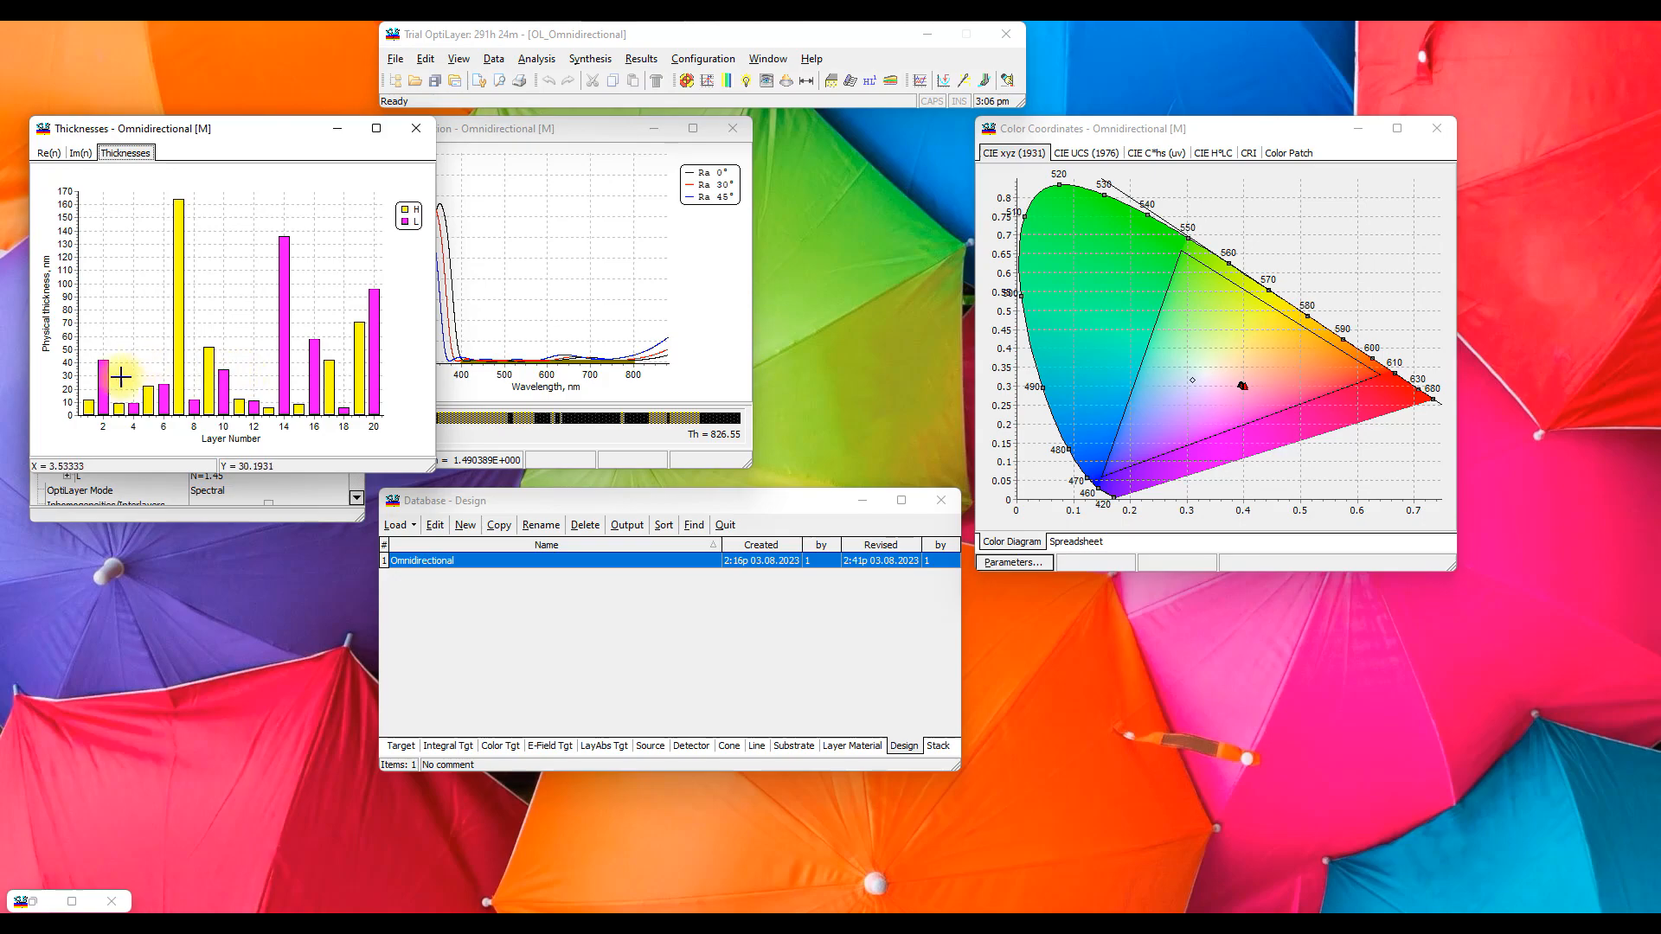
click(416, 139)
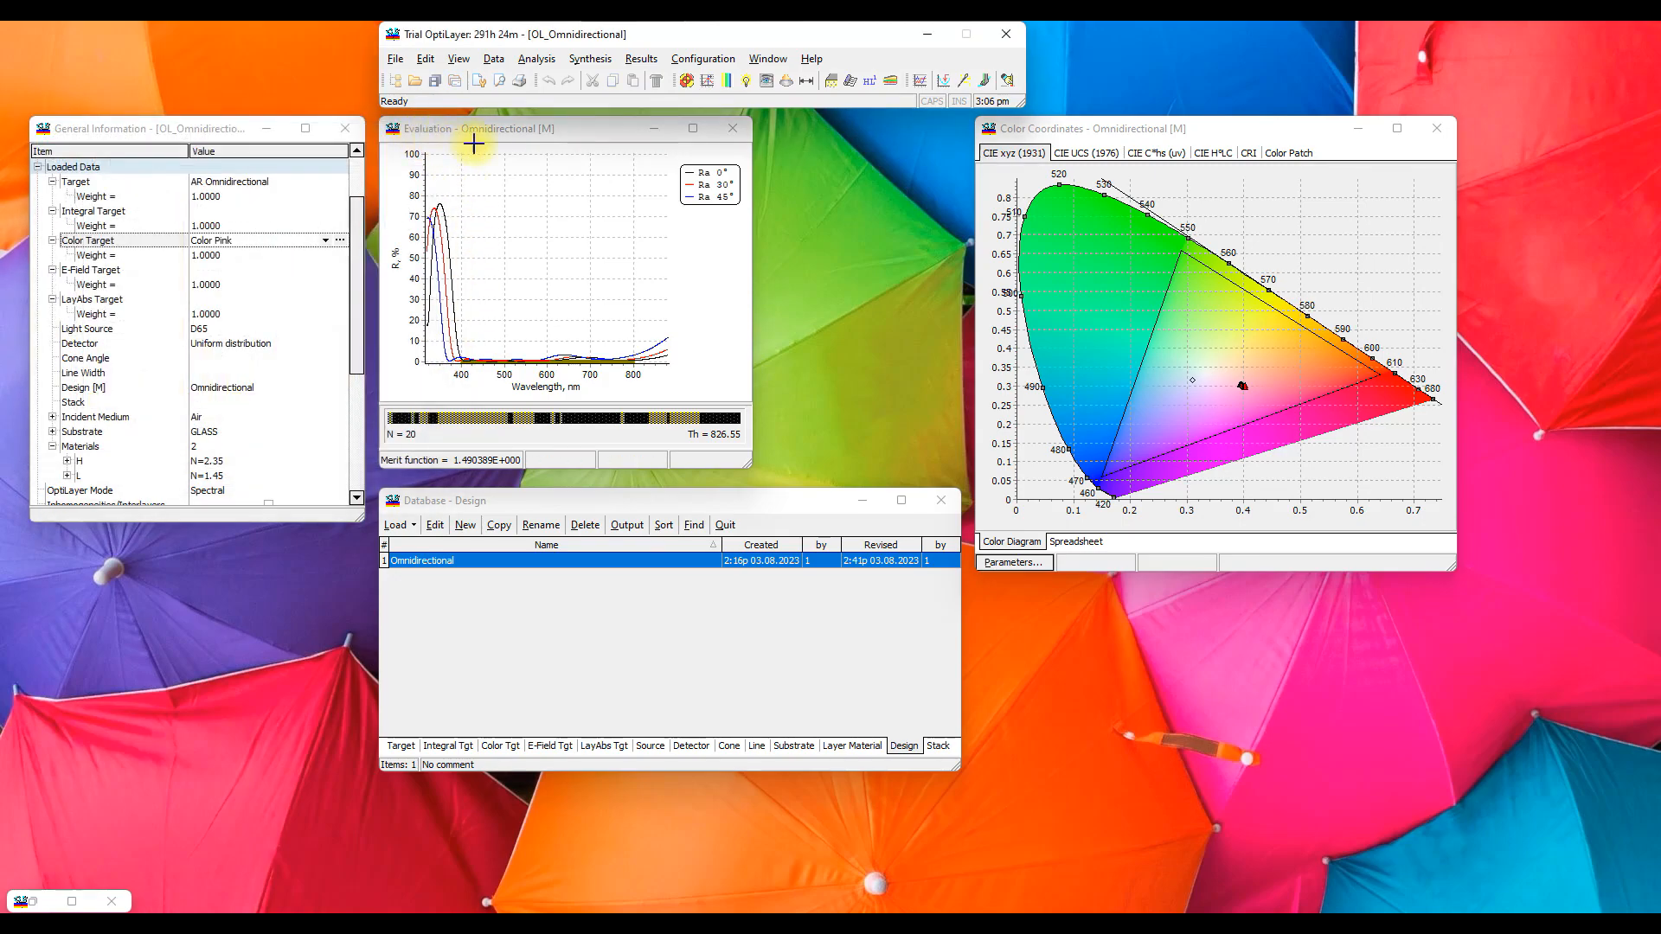
Step: Run automatic Thin Layer Removal with a 10 nm thinnest-layer stop criterion, then close the design history
click(590, 59)
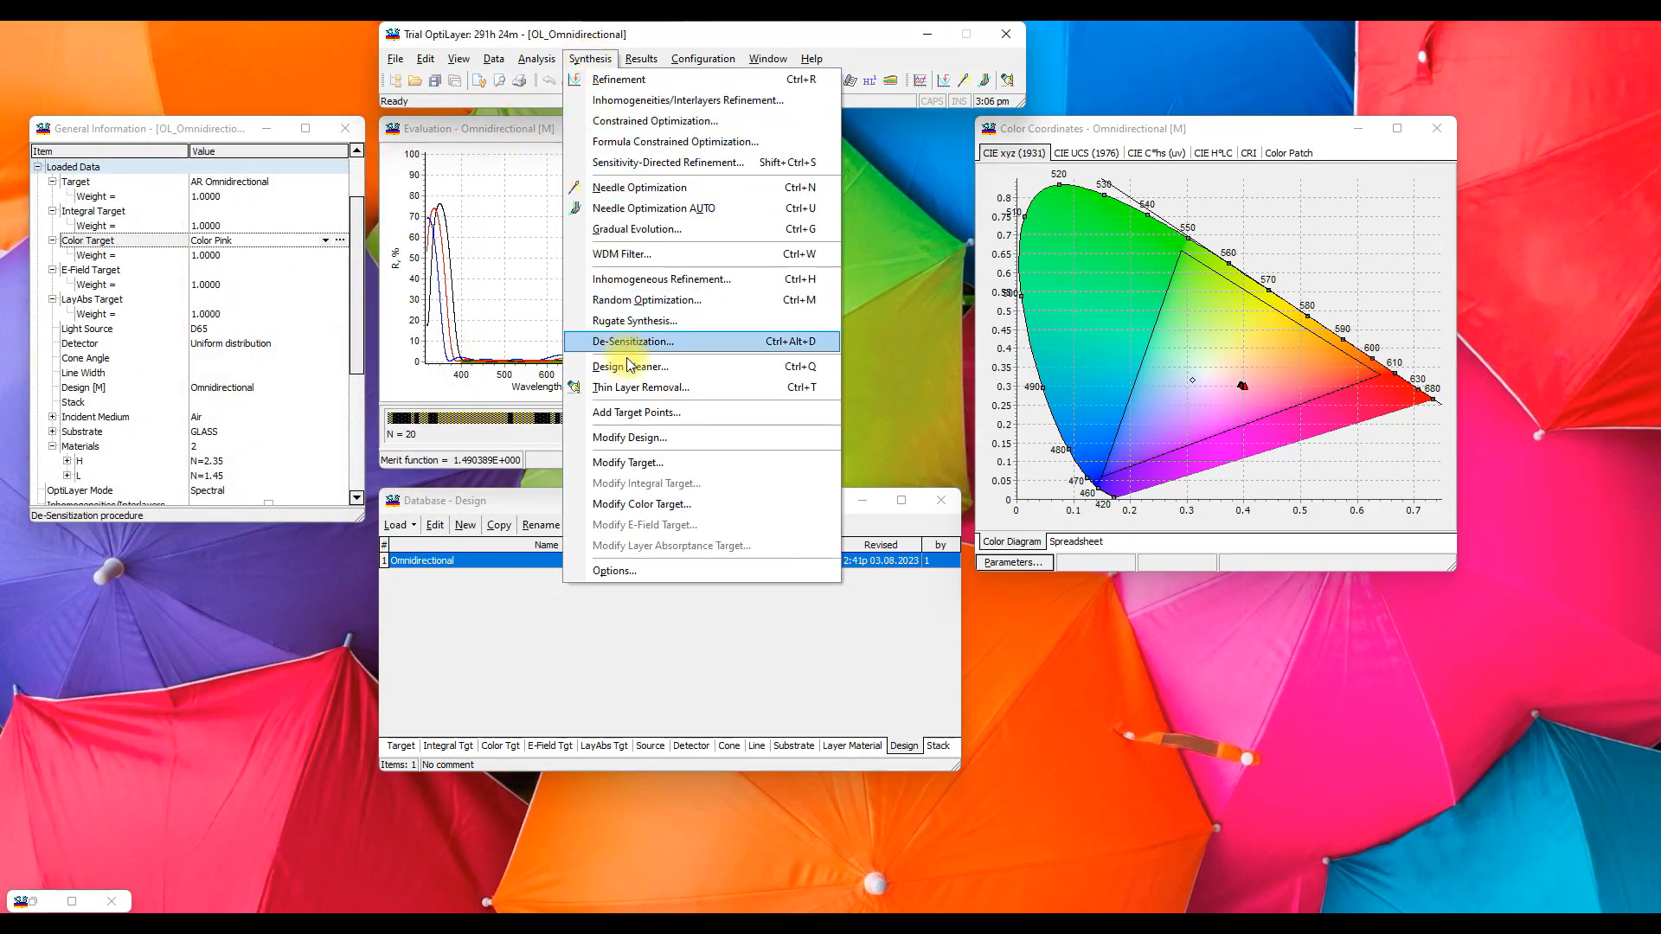
click(639, 387)
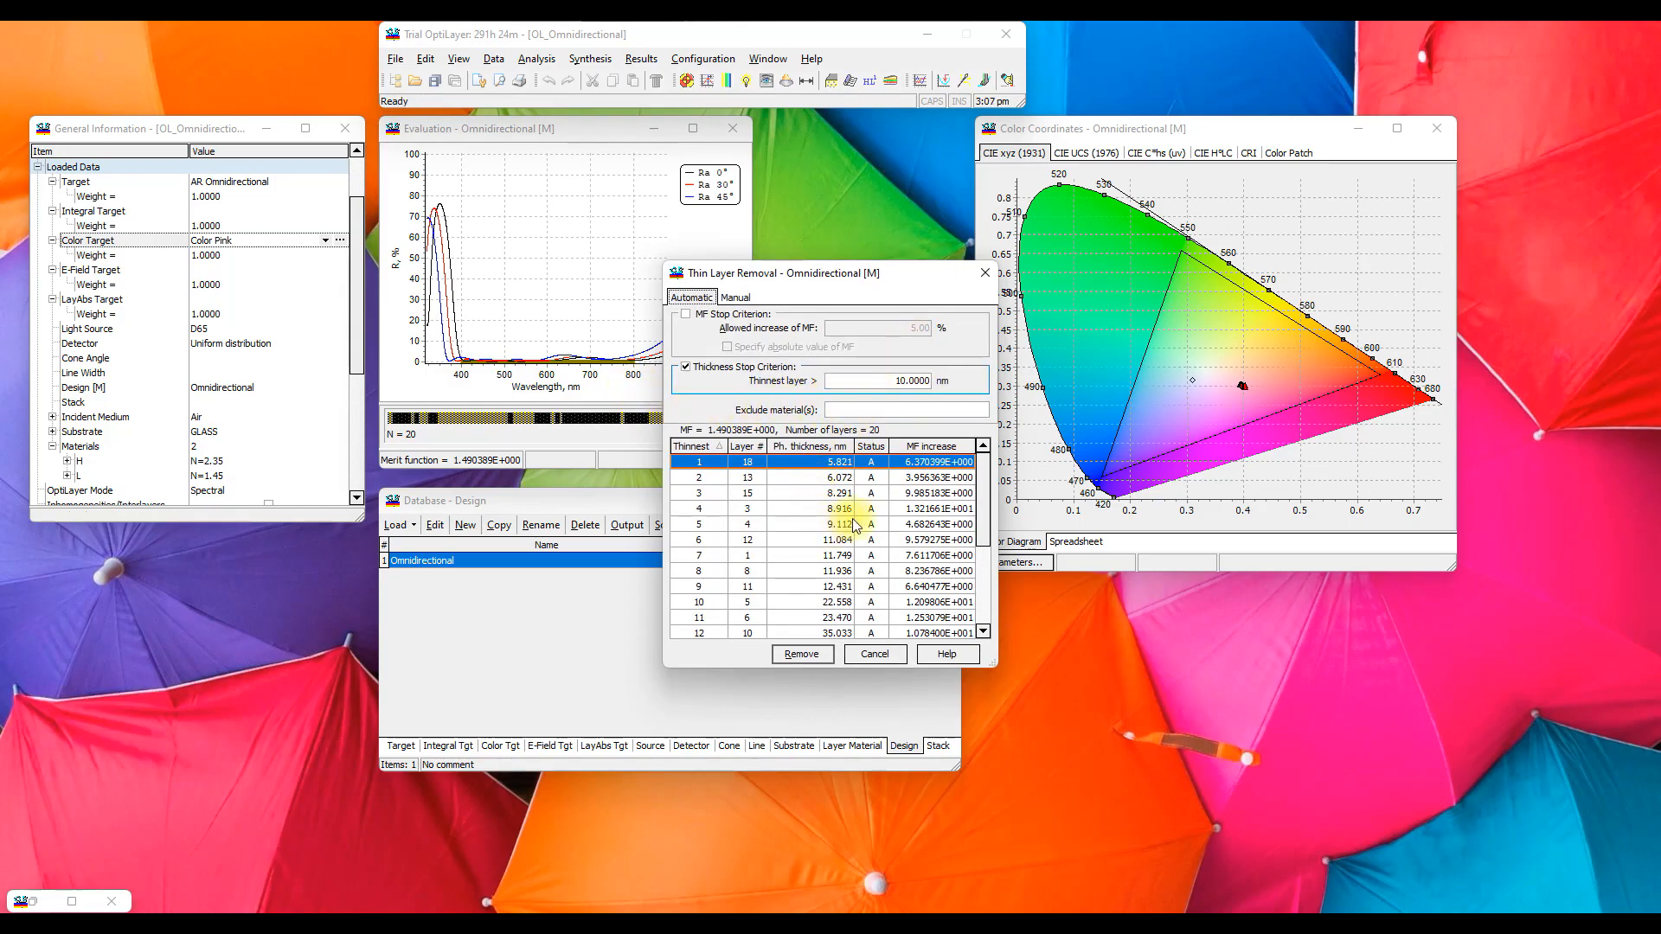
click(803, 655)
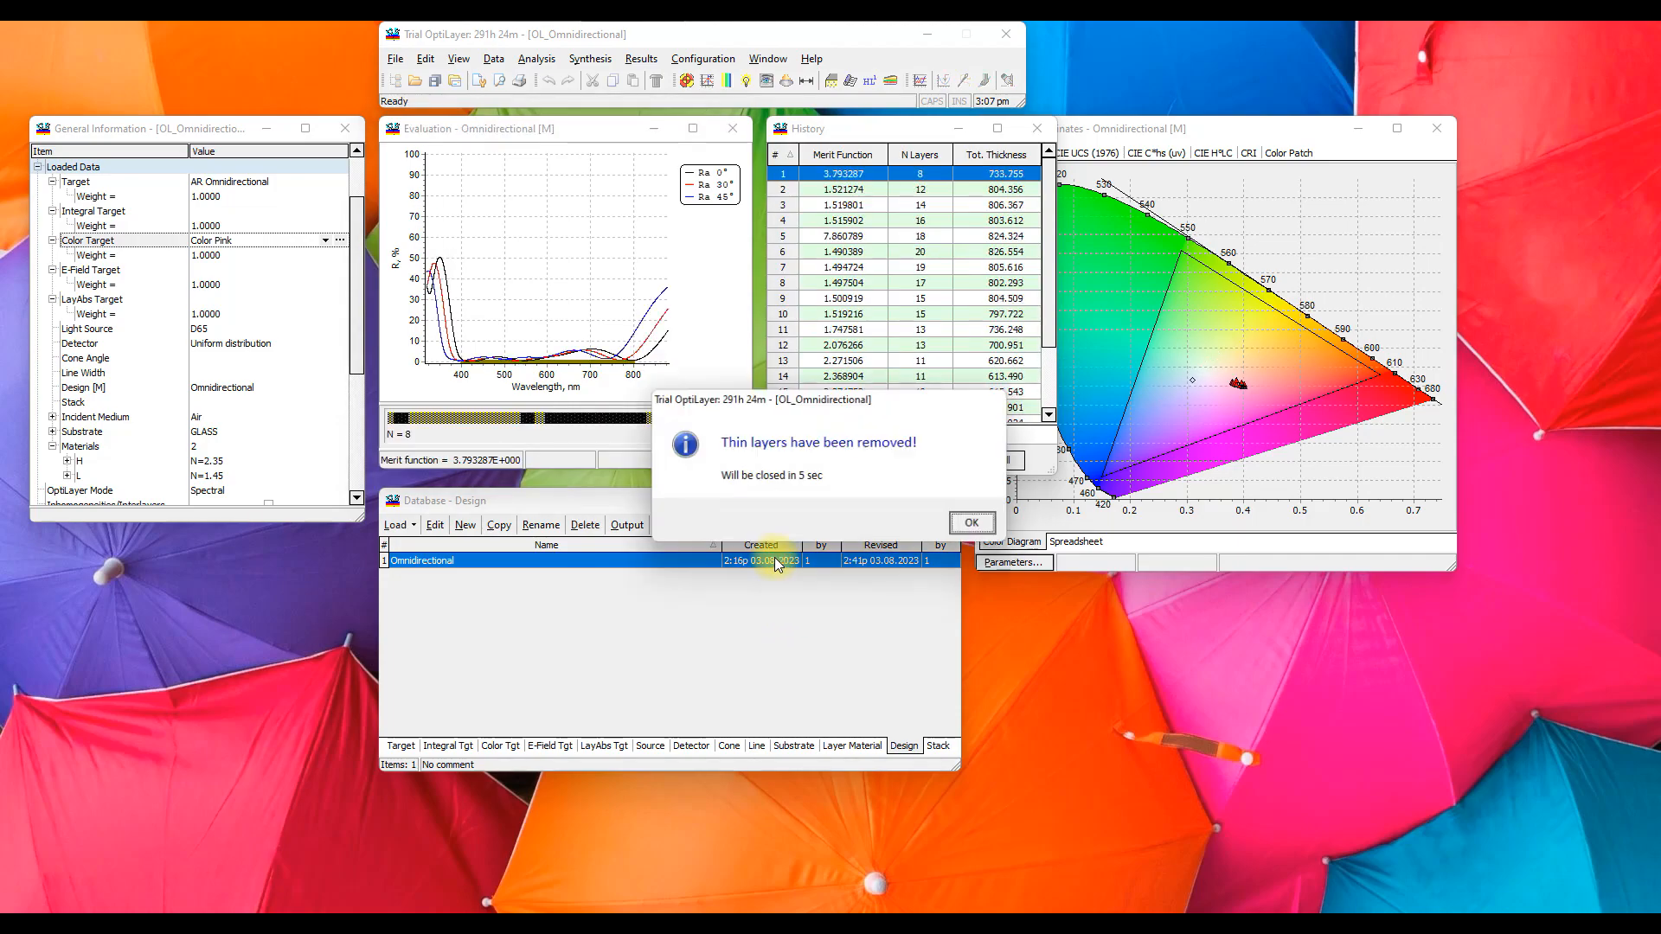
click(970, 520)
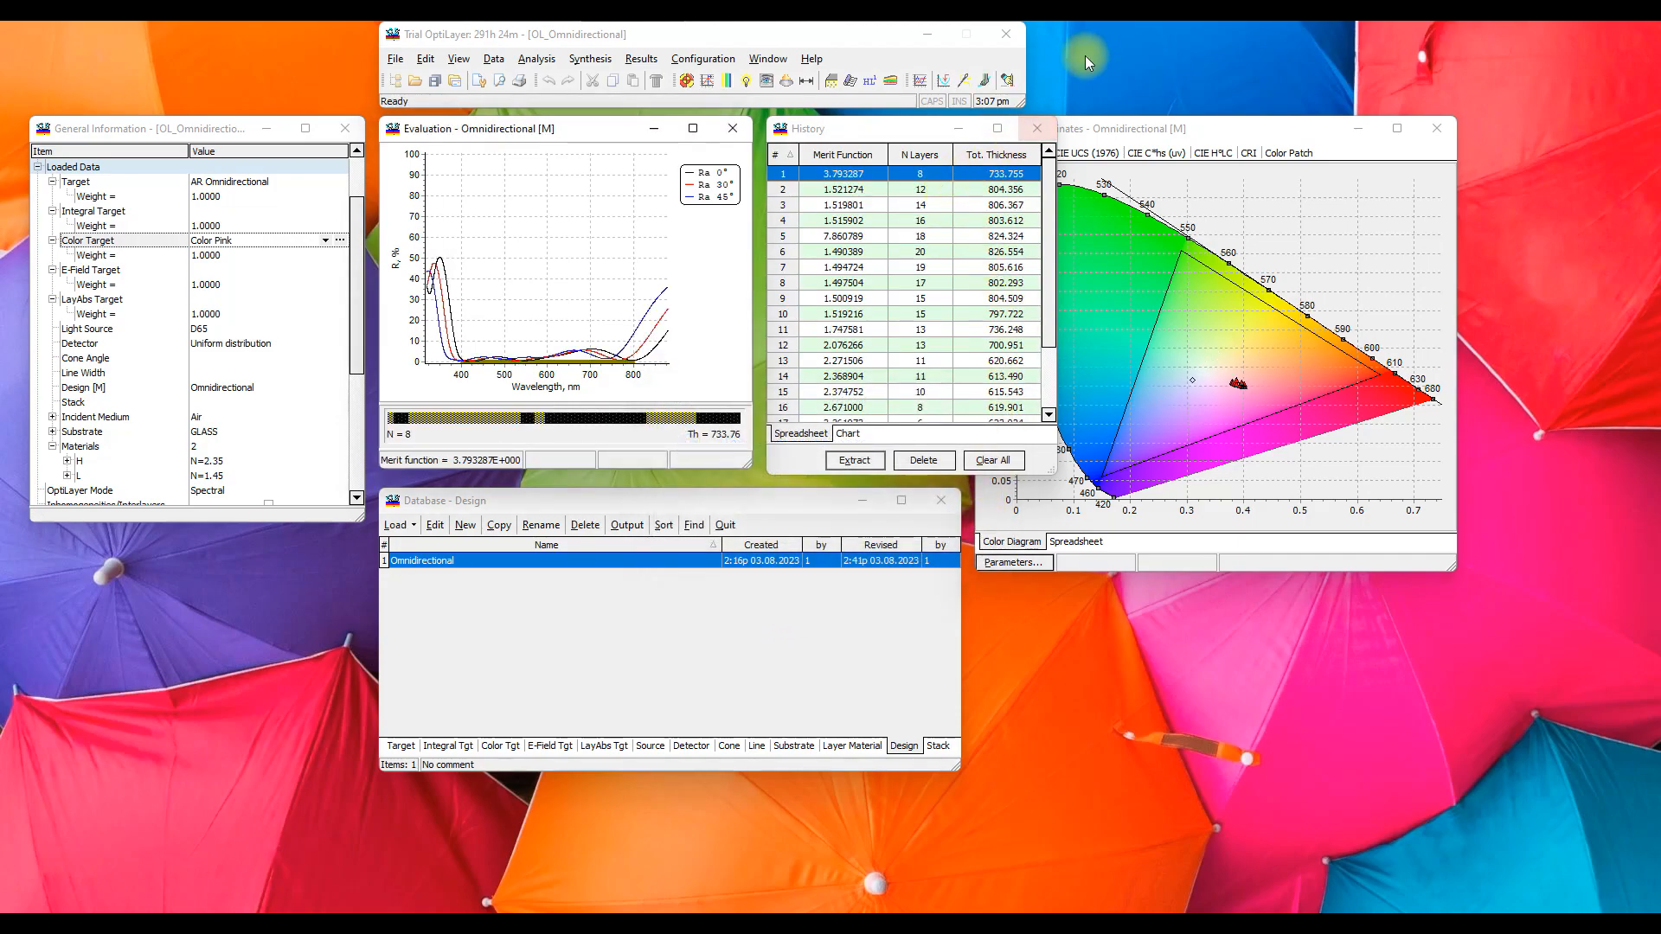
click(1037, 128)
Step: Examine the reduced design's refractive index profile and layer thicknesses, then its reflectance curves and color points in close-up
click(536, 57)
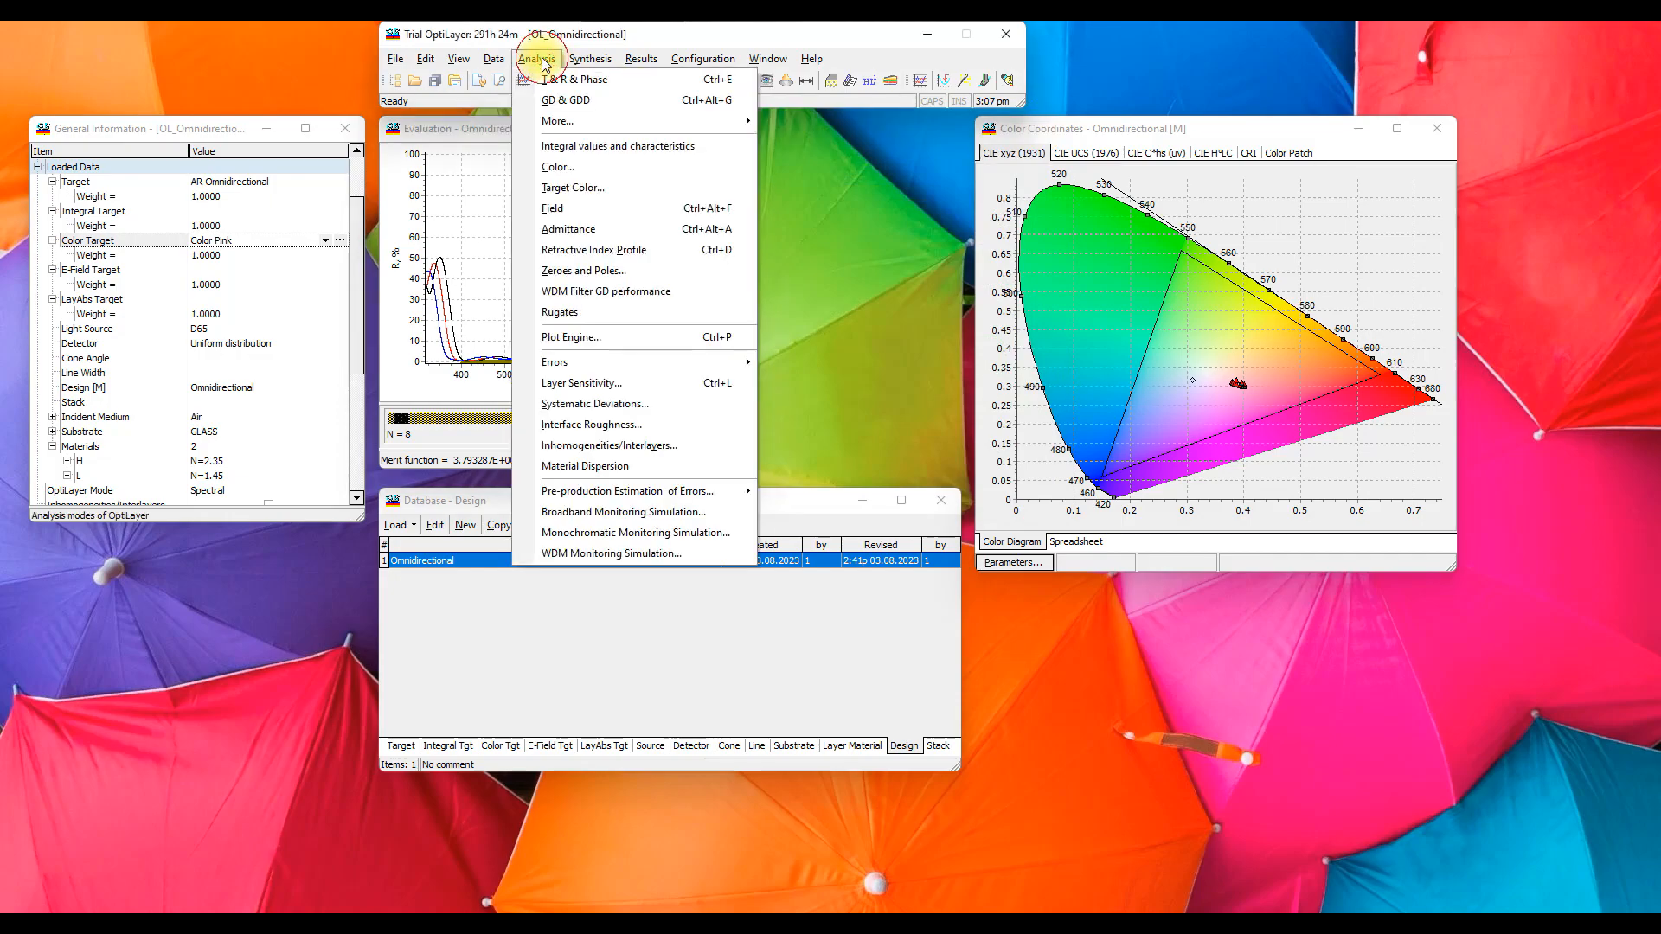
click(571, 249)
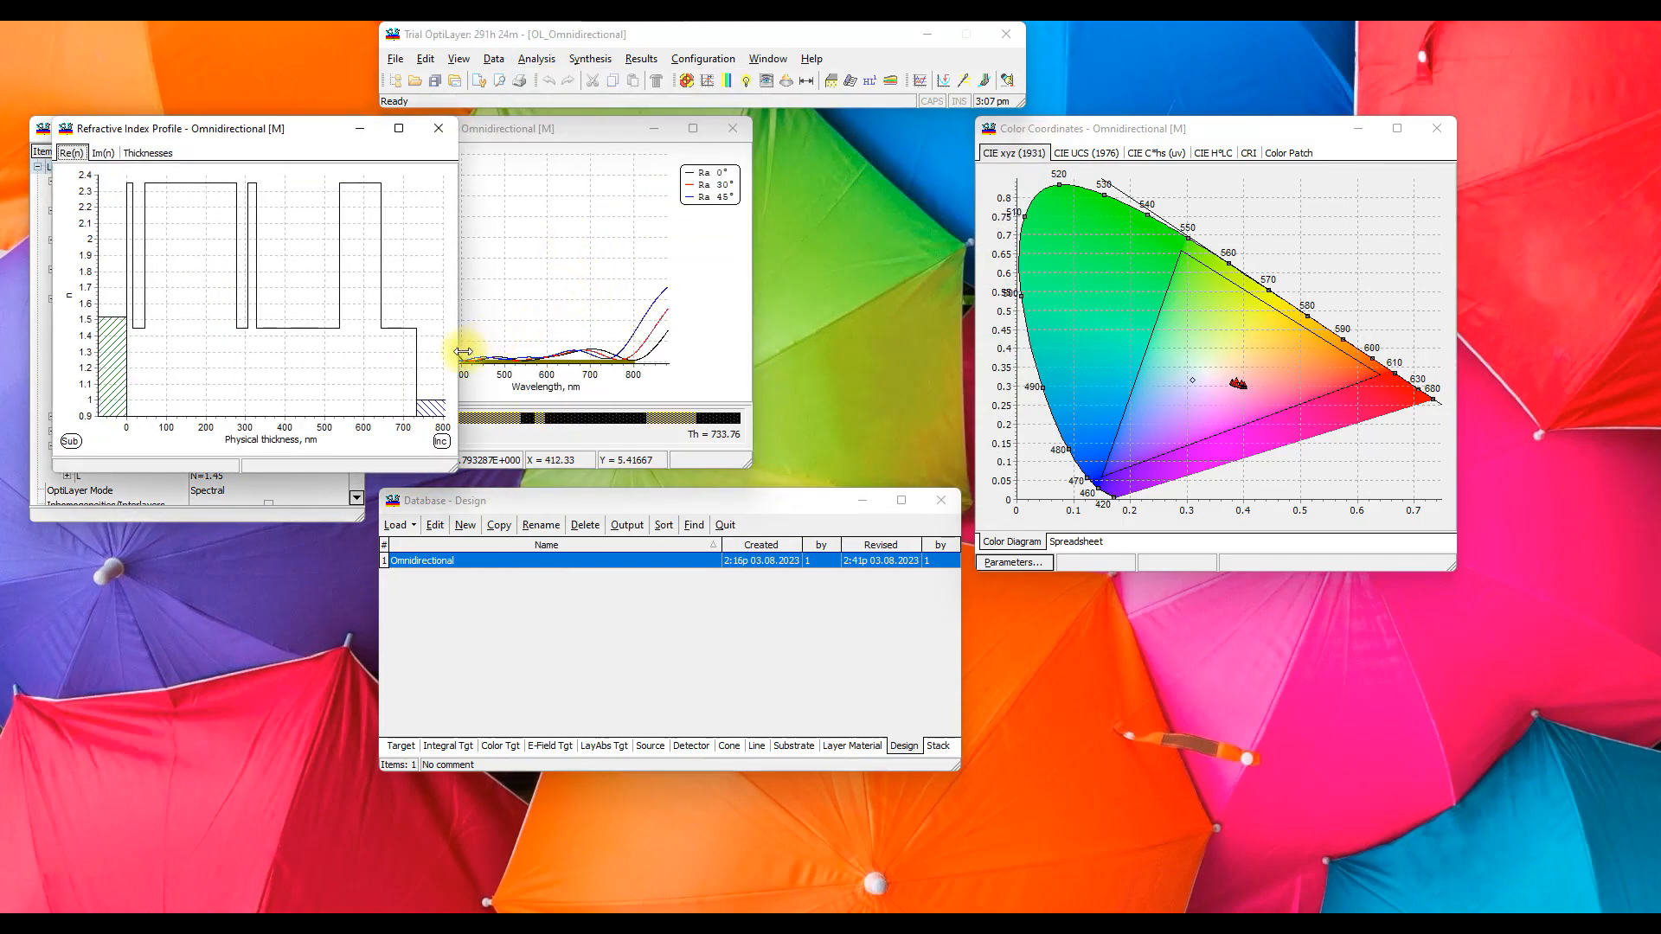
click(149, 153)
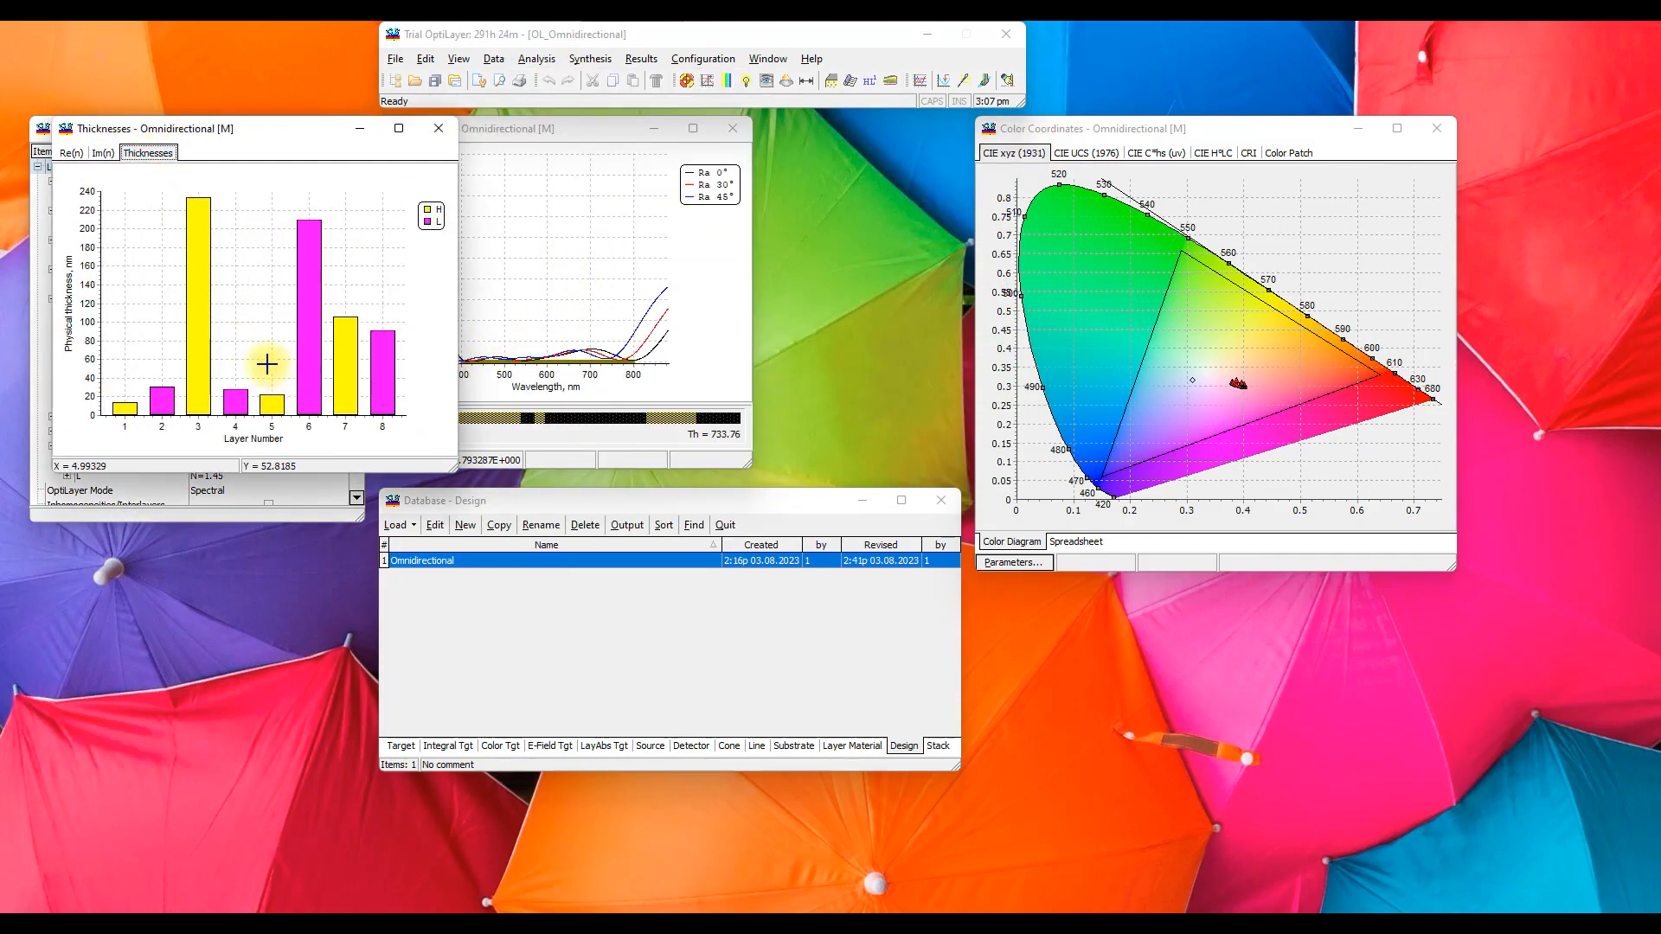
mouse_move(127, 407)
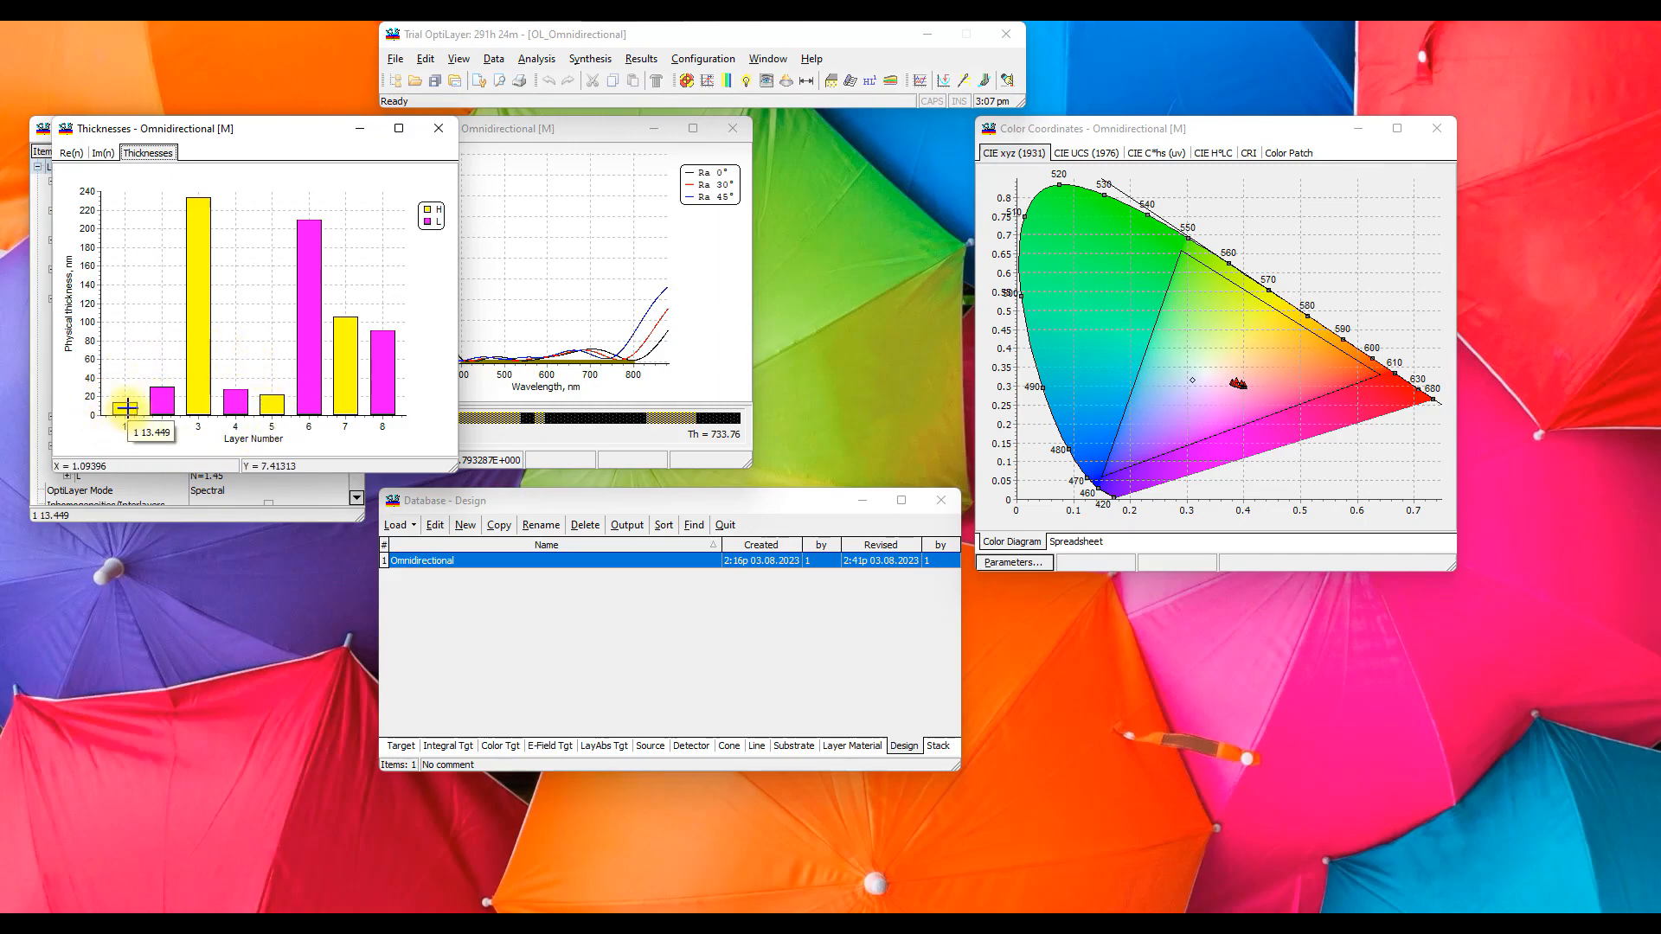
click(438, 129)
drag(444, 332, 681, 385)
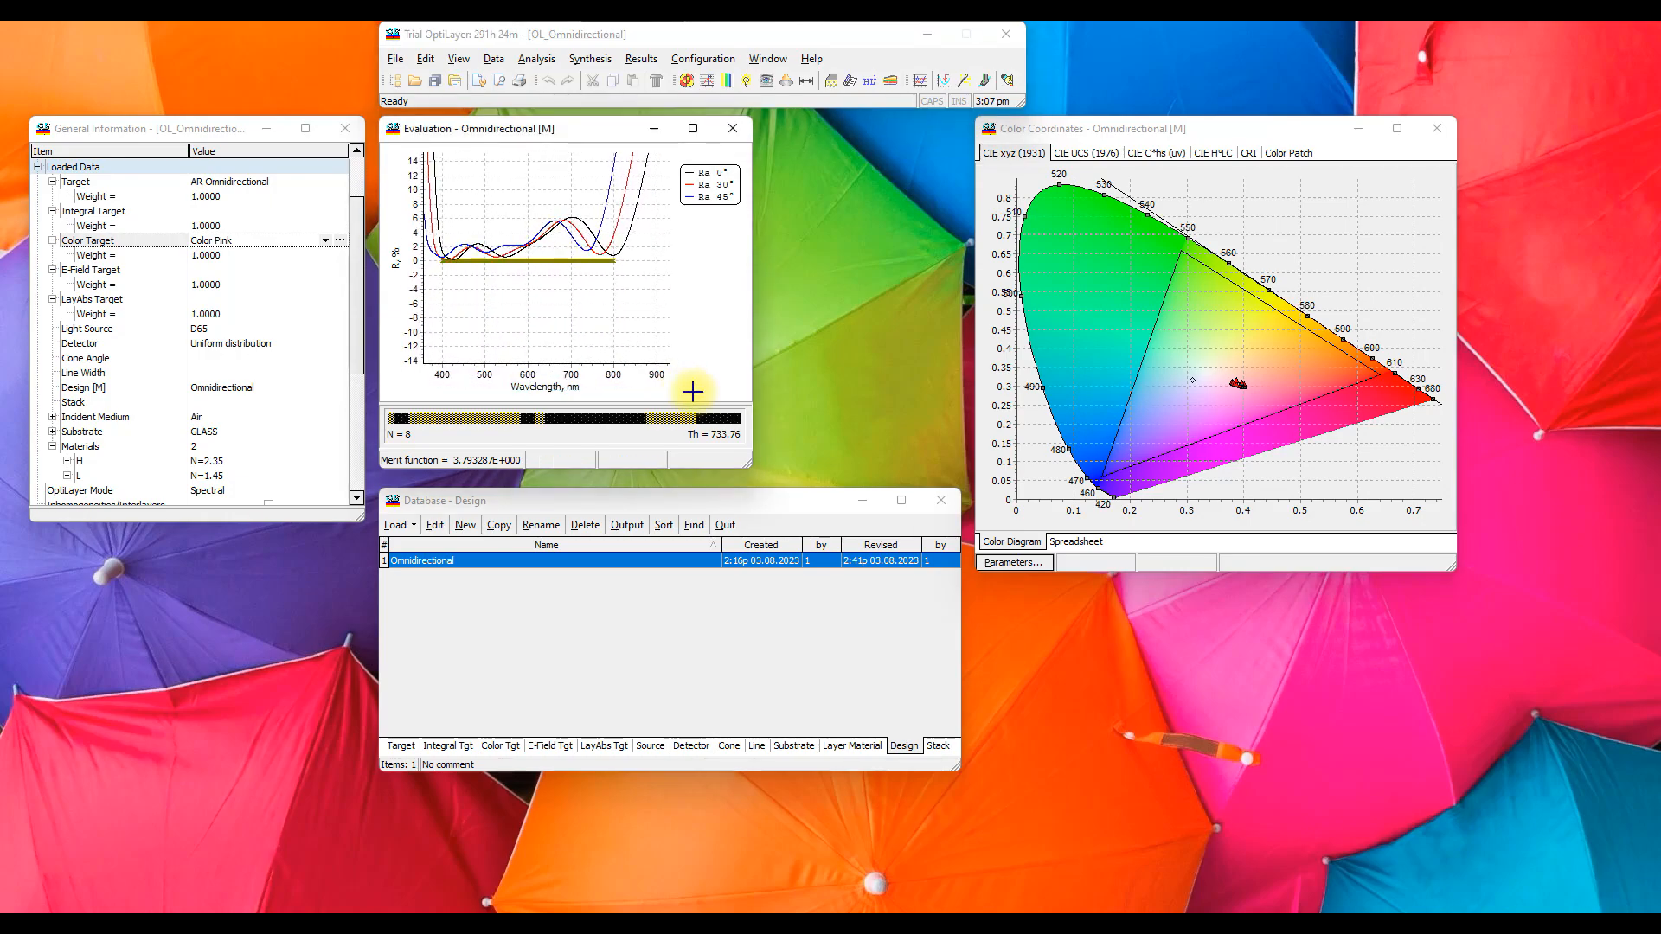
drag(1224, 367, 1264, 408)
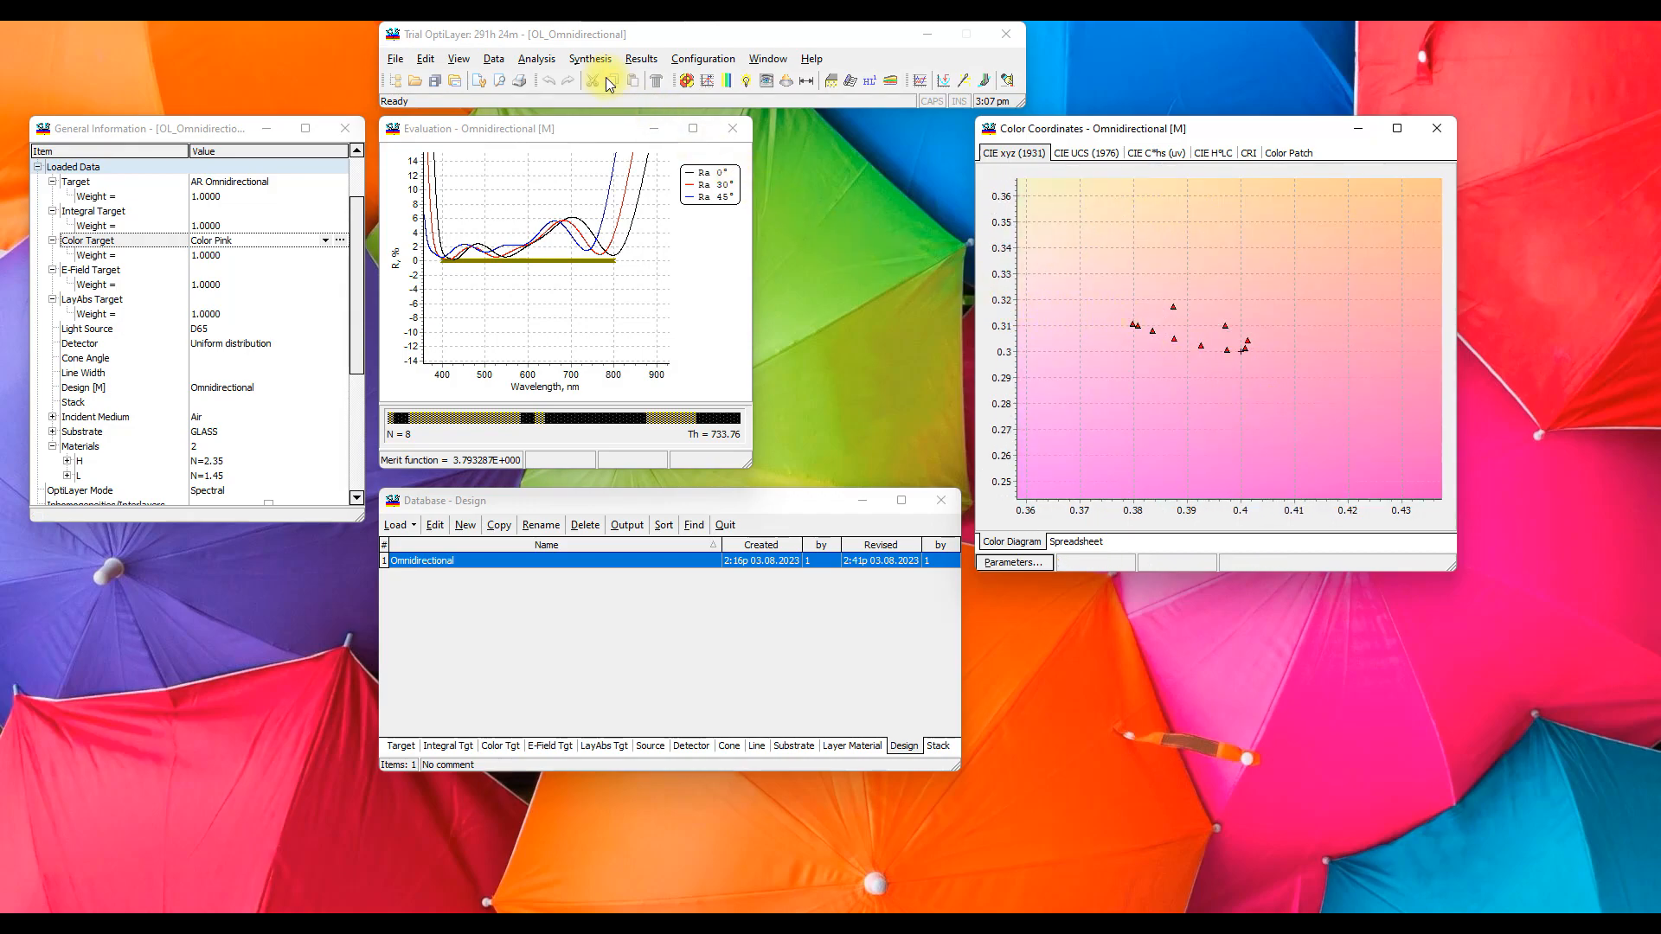
Step: Reopen the design history, select the 12-layer design and examine its low-reflectance region in close-up
click(459, 61)
click(487, 147)
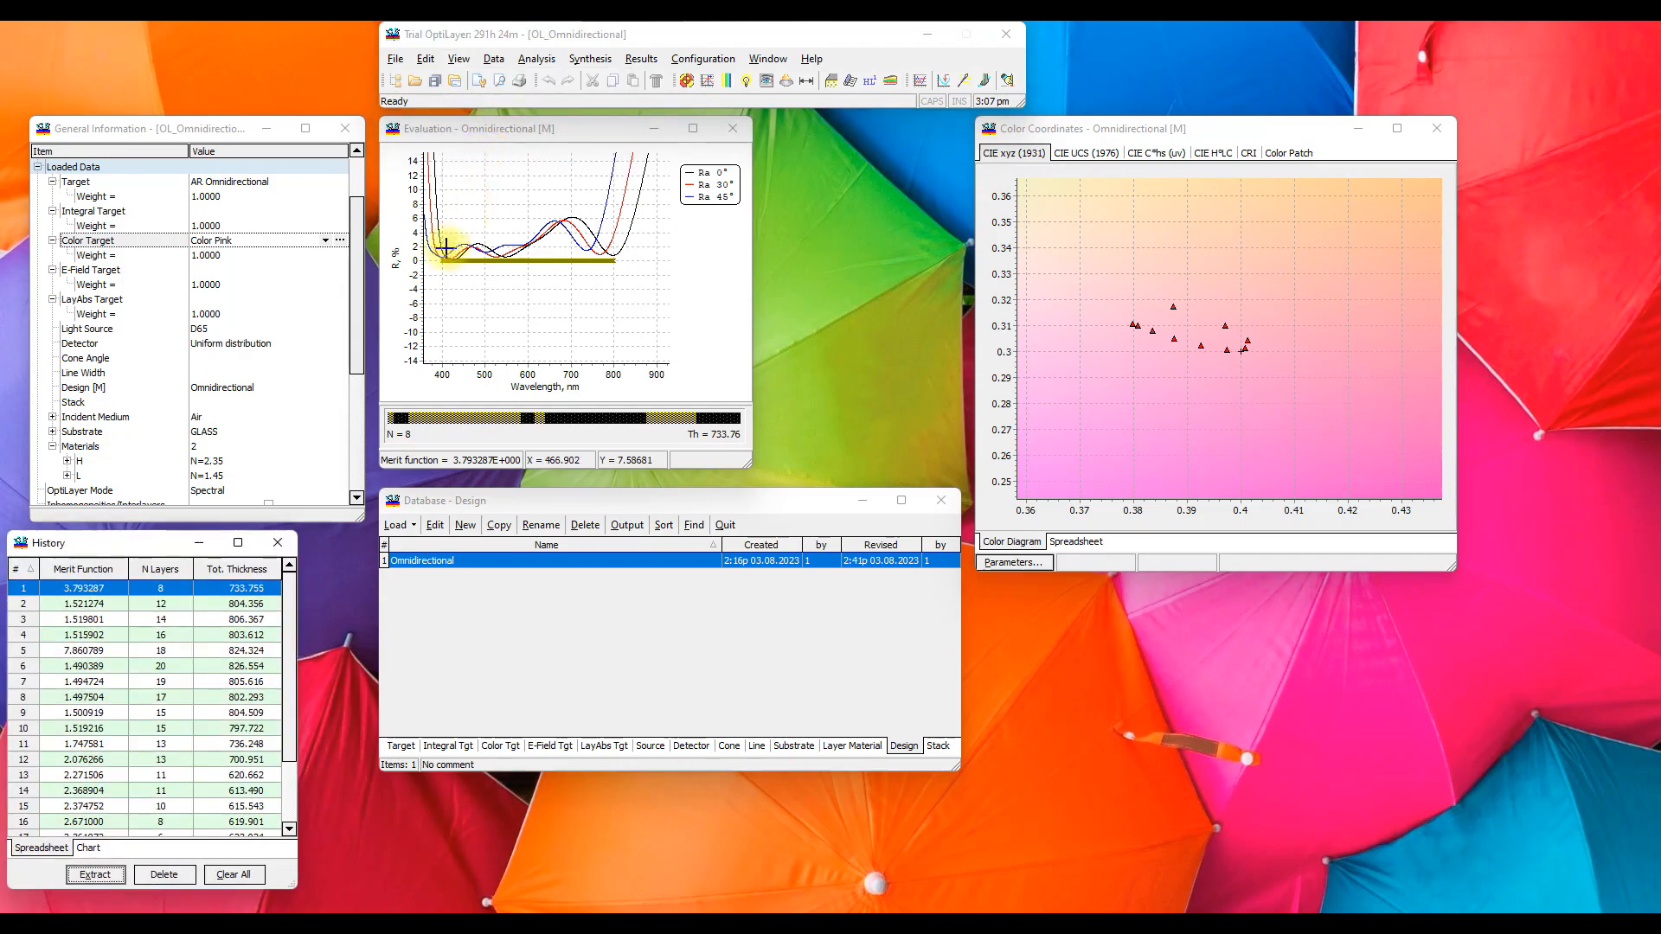
click(107, 605)
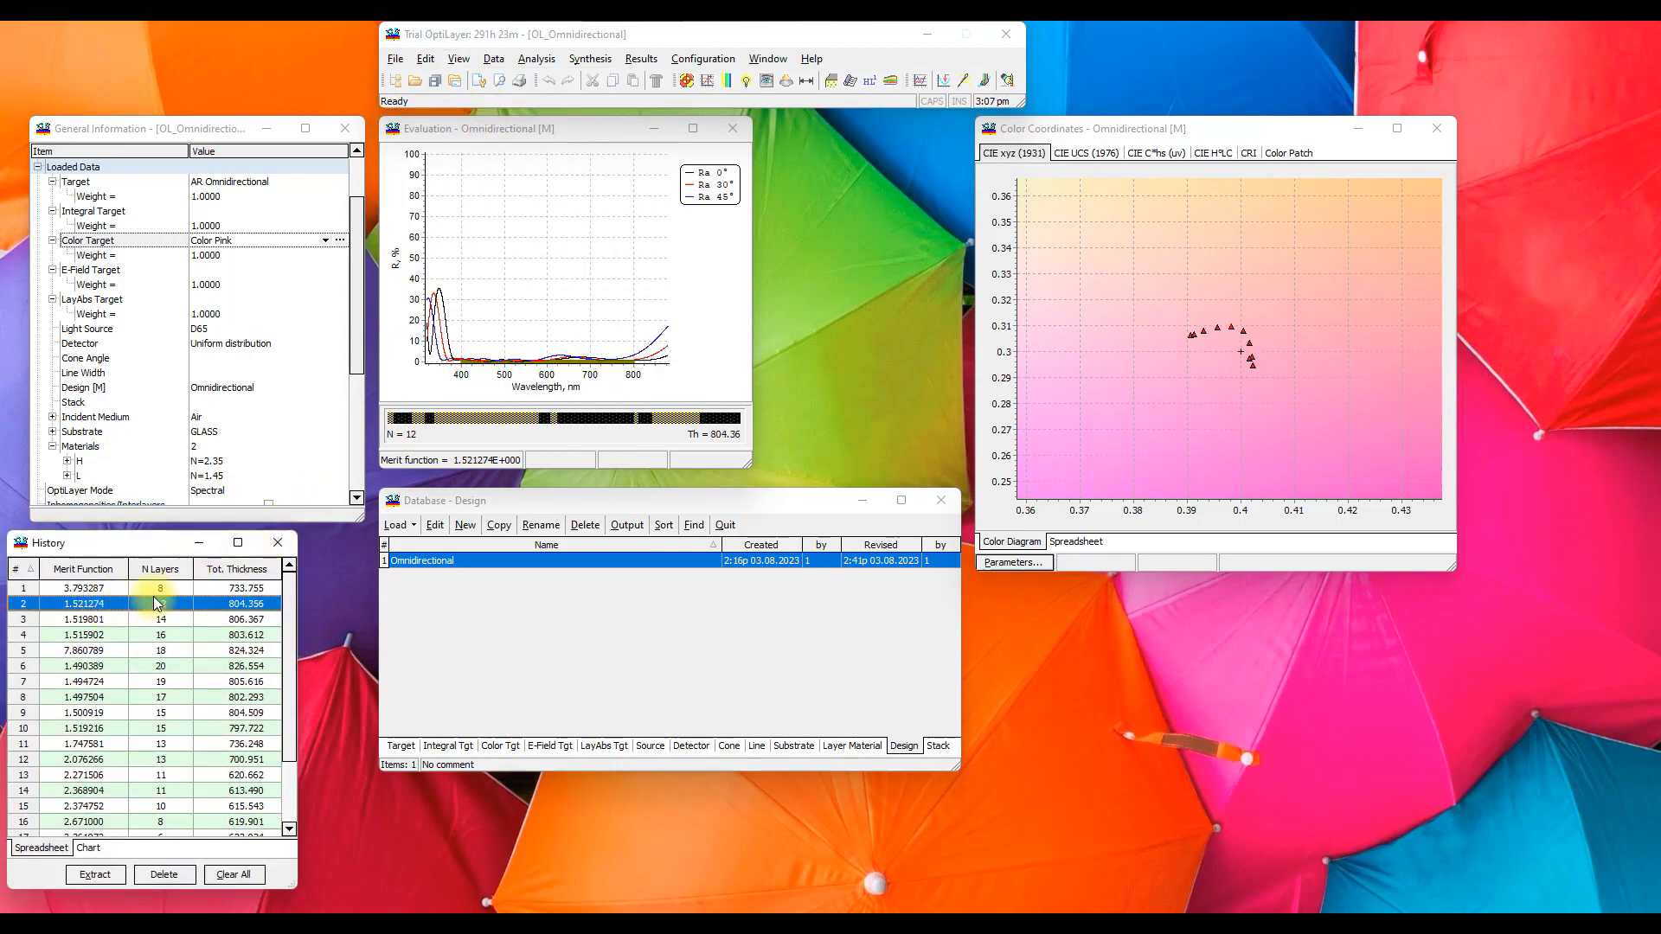
drag(446, 336, 671, 375)
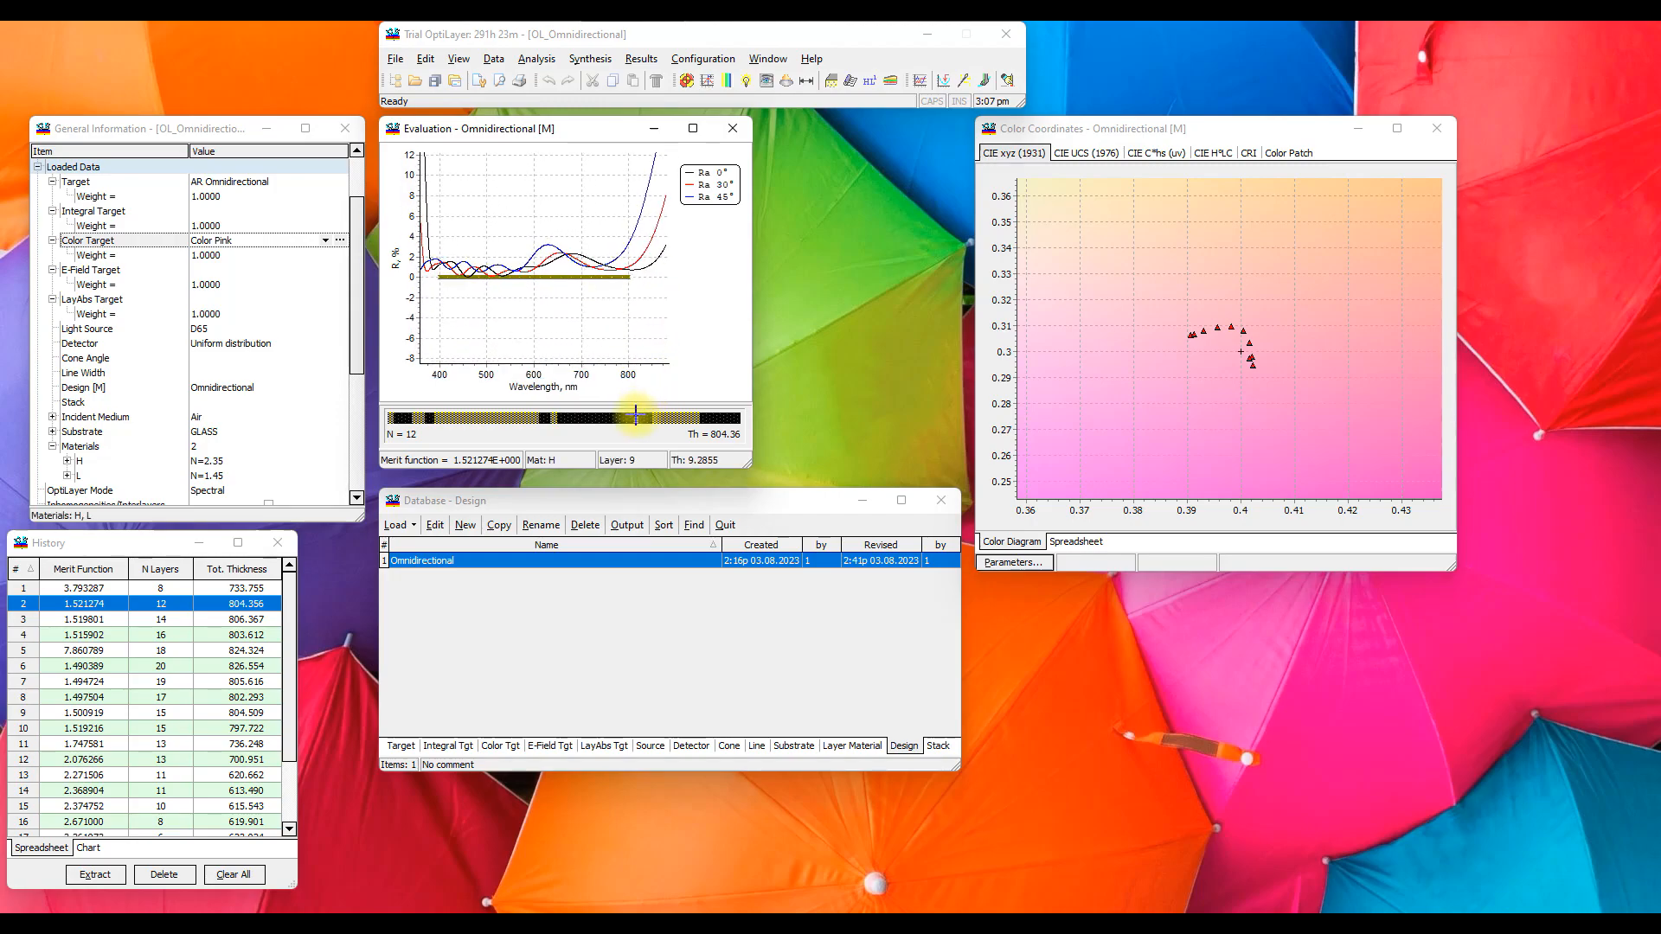